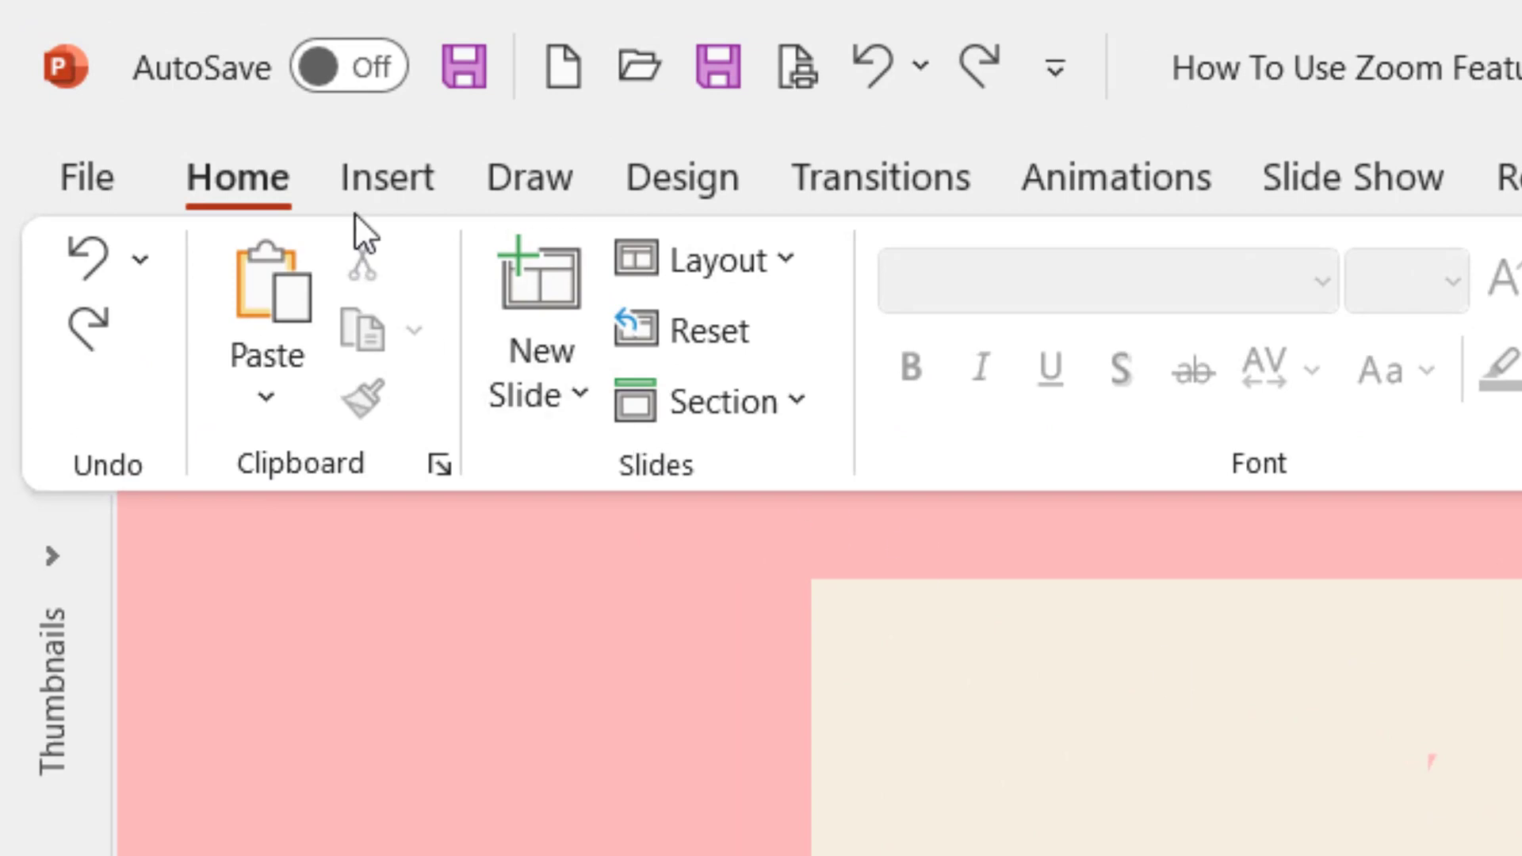
# - Look over the Summary Zoom, Section Zoom and Slide Zoom choices on the Insert tab, then close the list
pyautogui.click(358, 183)
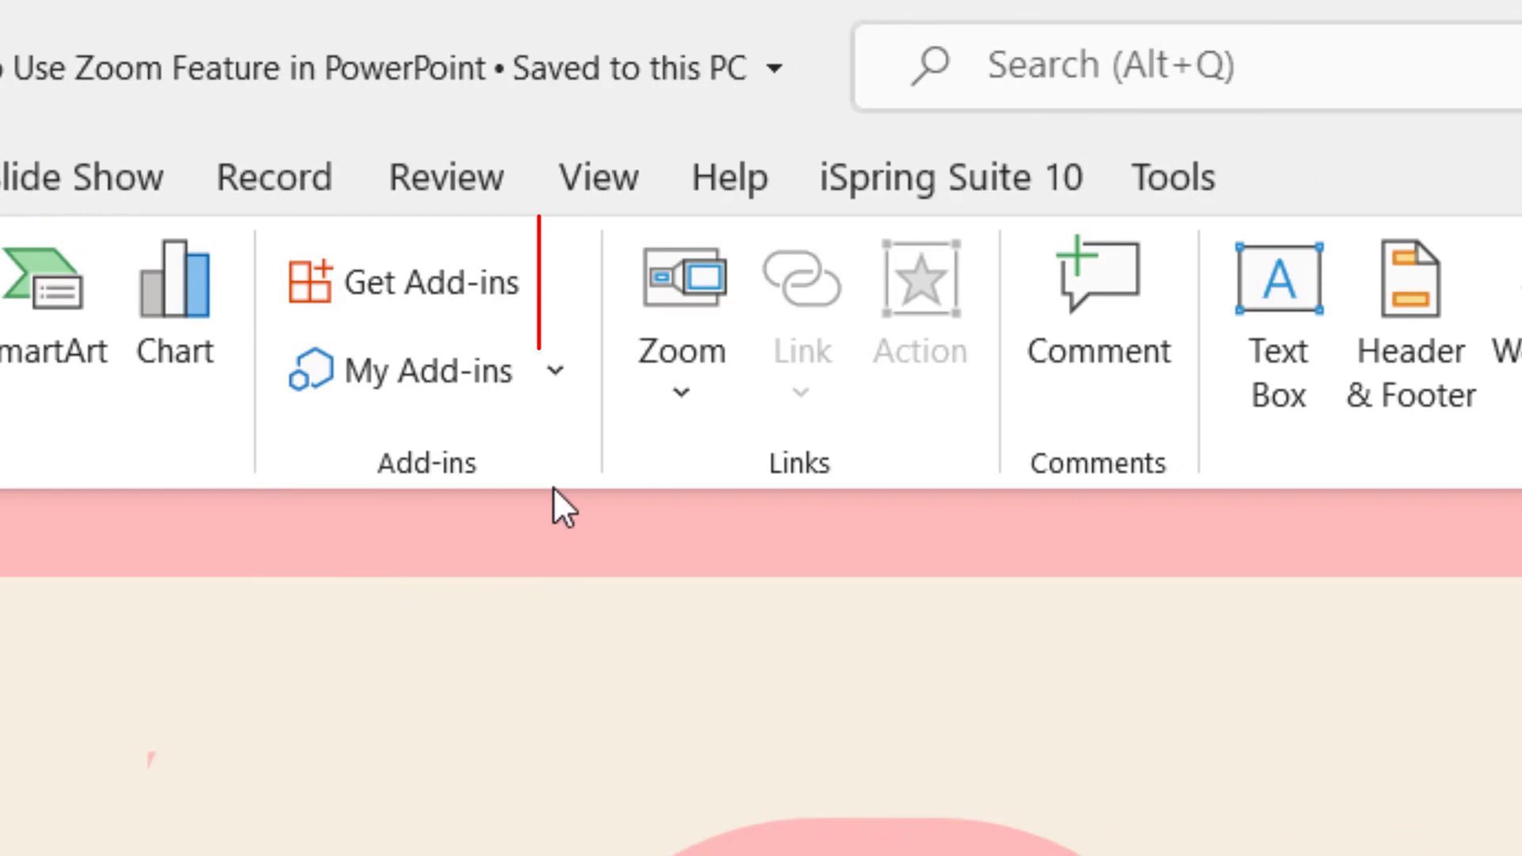
pyautogui.click(680, 373)
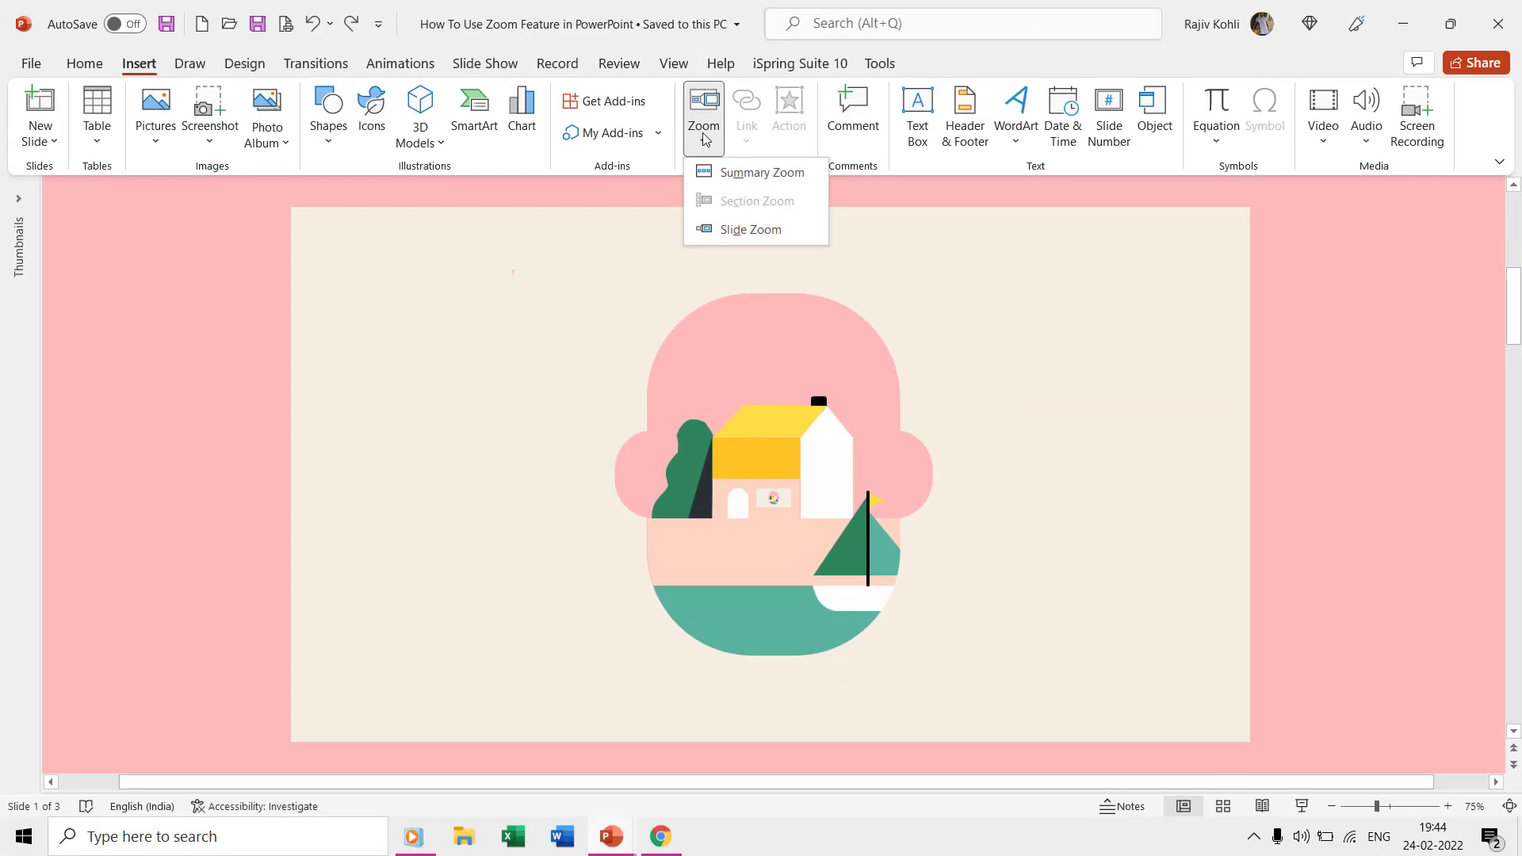
pyautogui.click(704, 139)
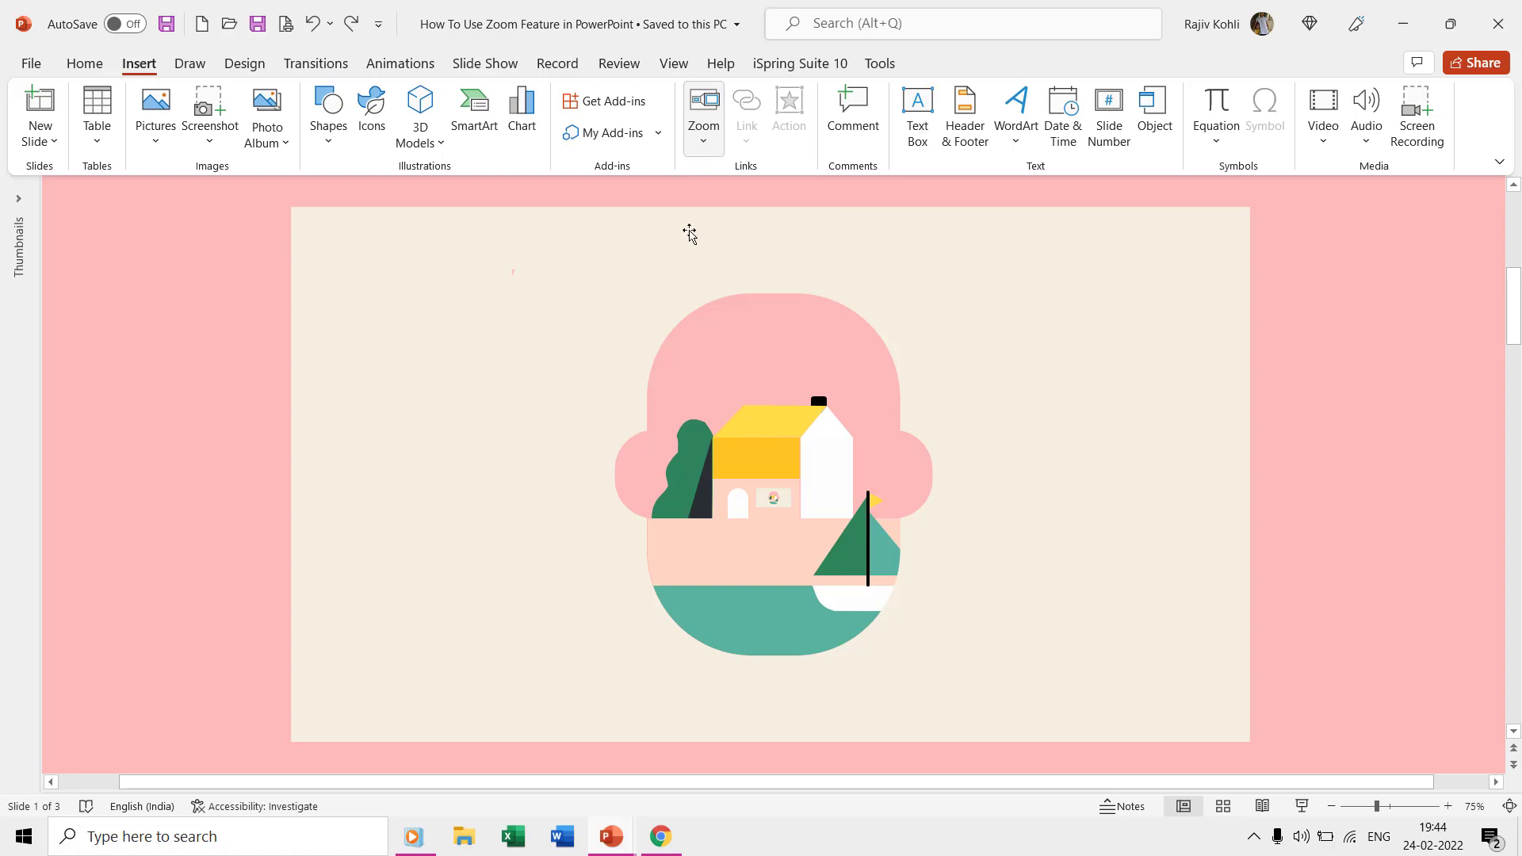
pyautogui.click(672, 842)
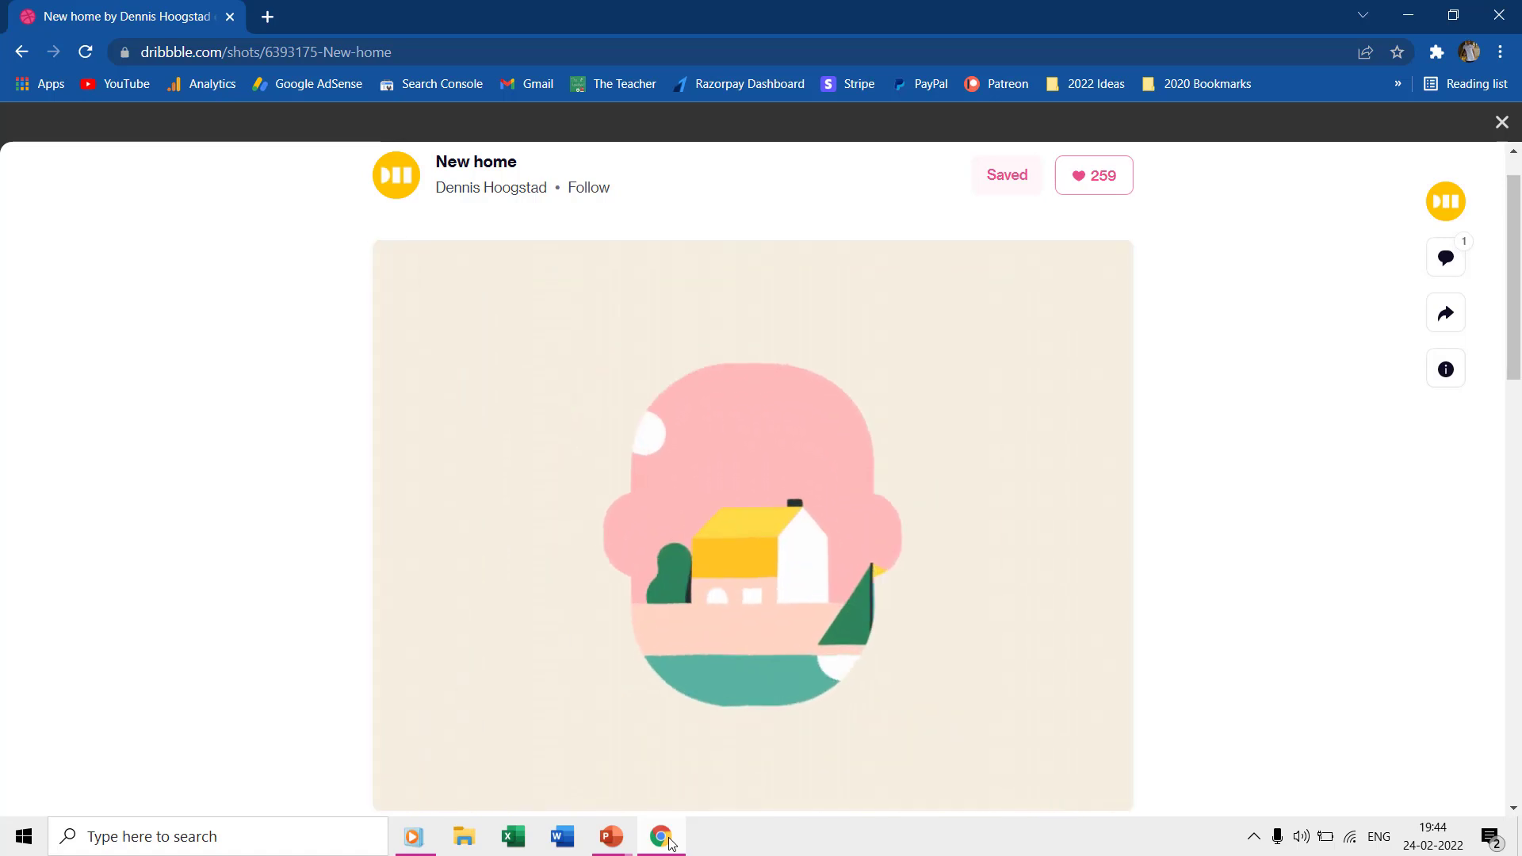
pyautogui.click(668, 843)
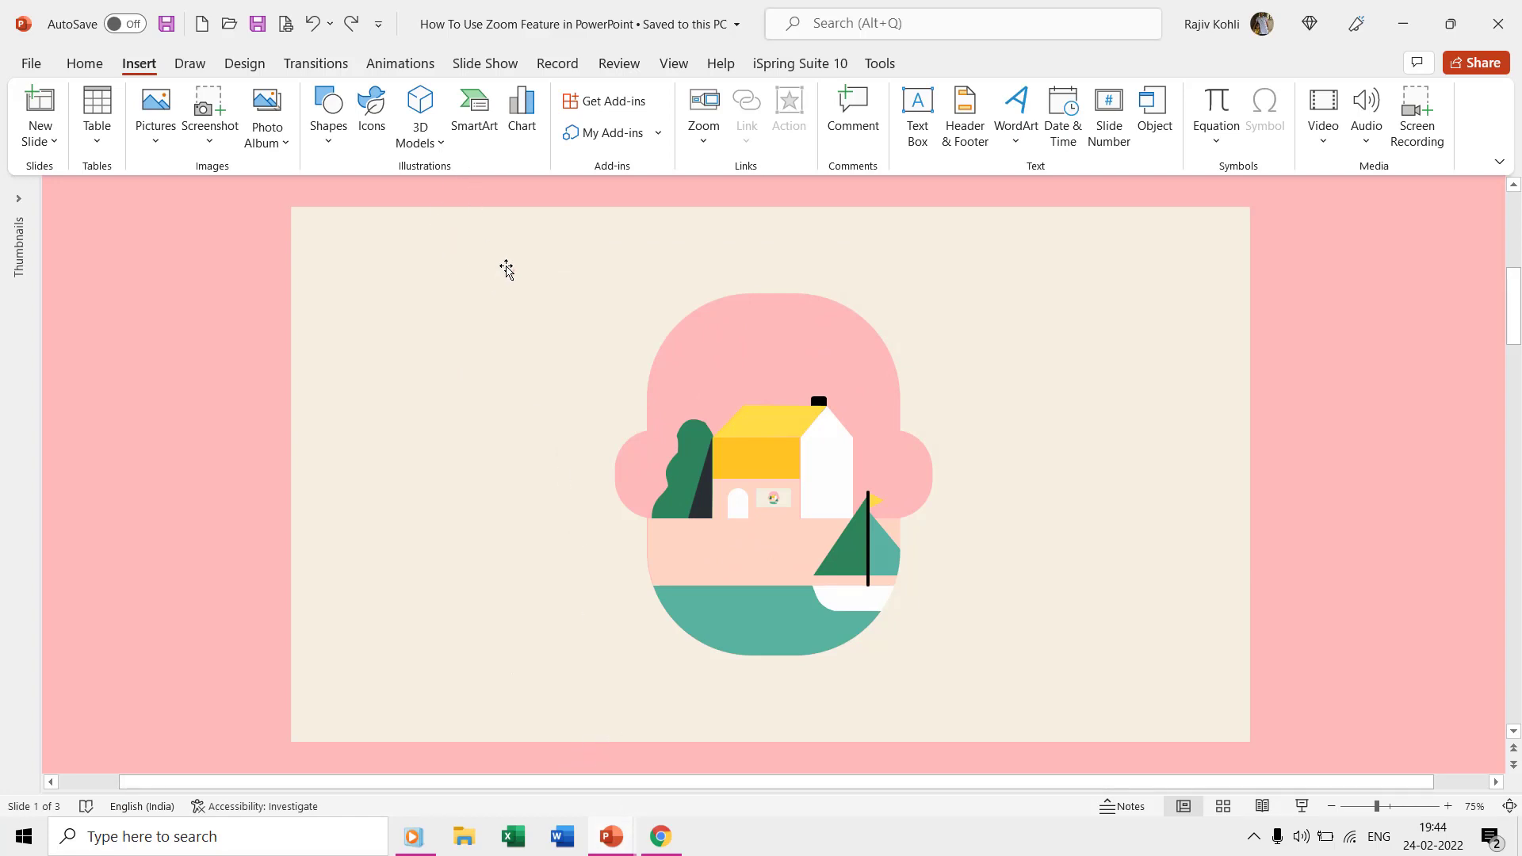
pyautogui.click(780, 510)
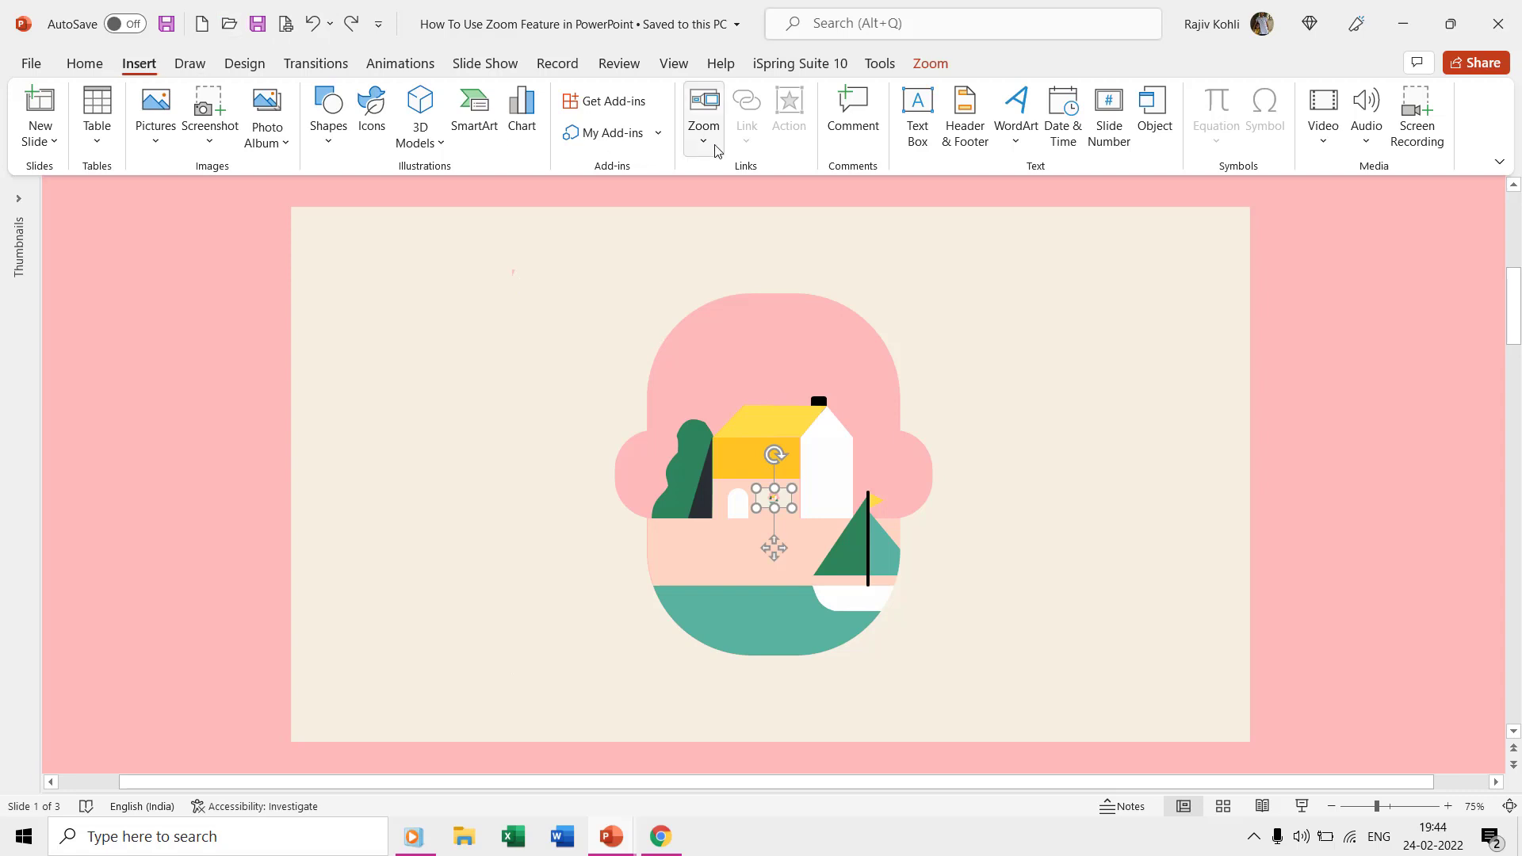
pyautogui.click(703, 119)
pyautogui.click(703, 119)
pyautogui.click(612, 839)
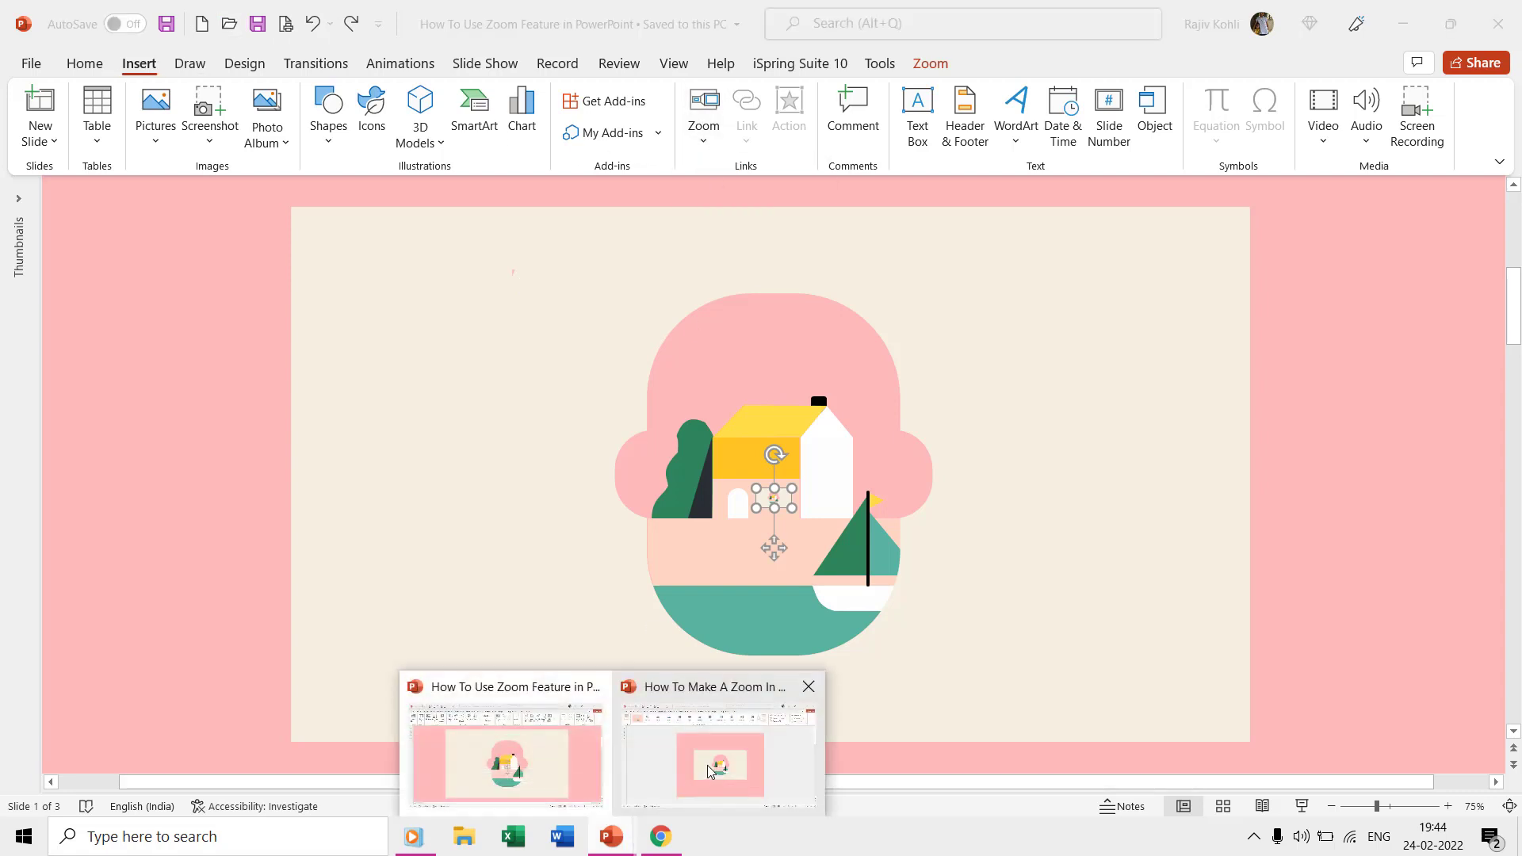
pyautogui.click(792, 726)
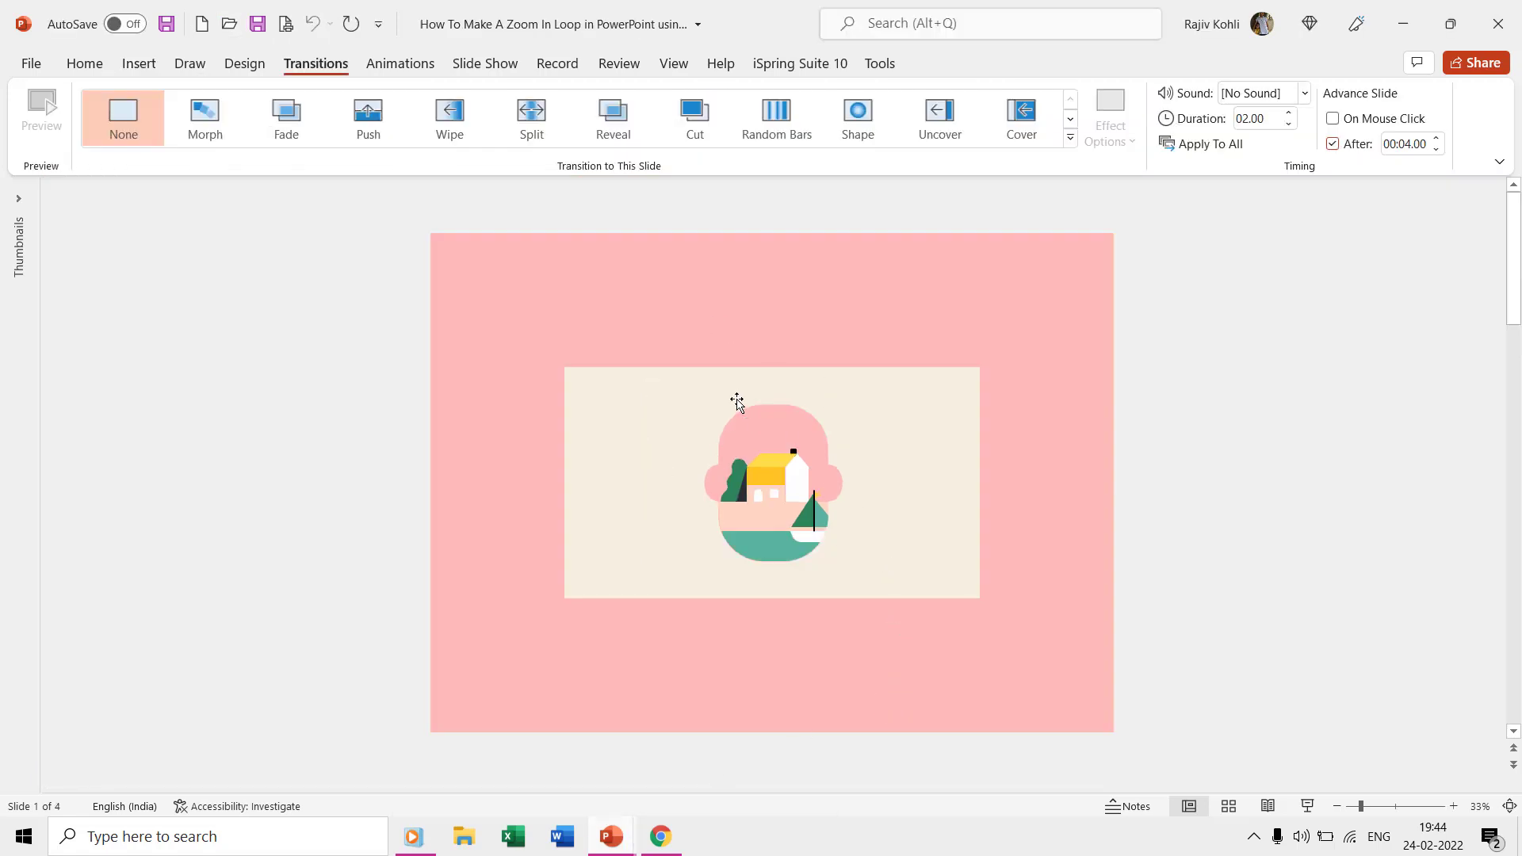
pyautogui.click(400, 63)
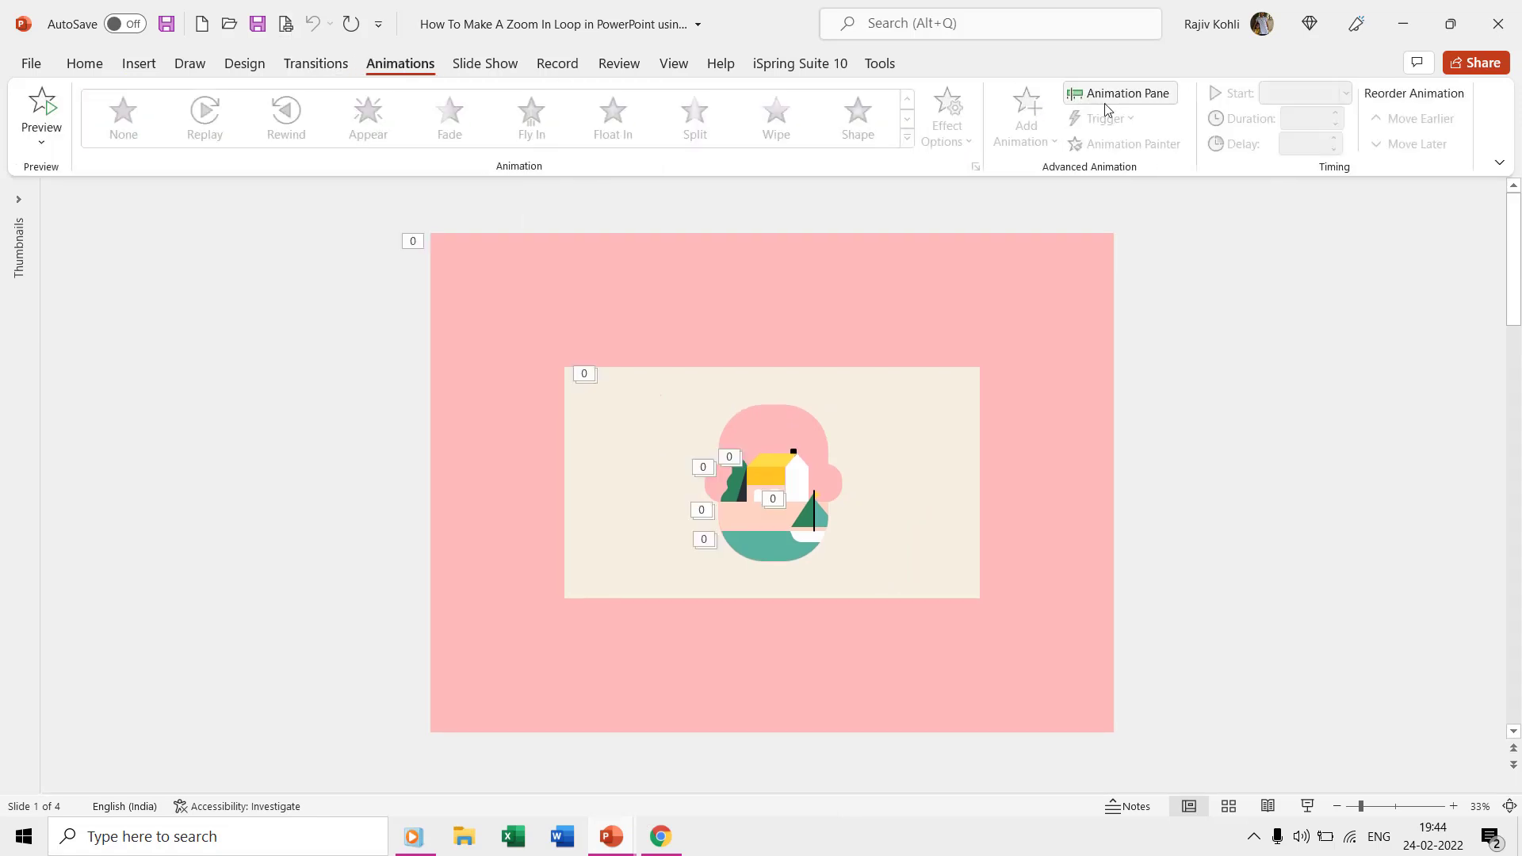
pyautogui.click(1108, 107)
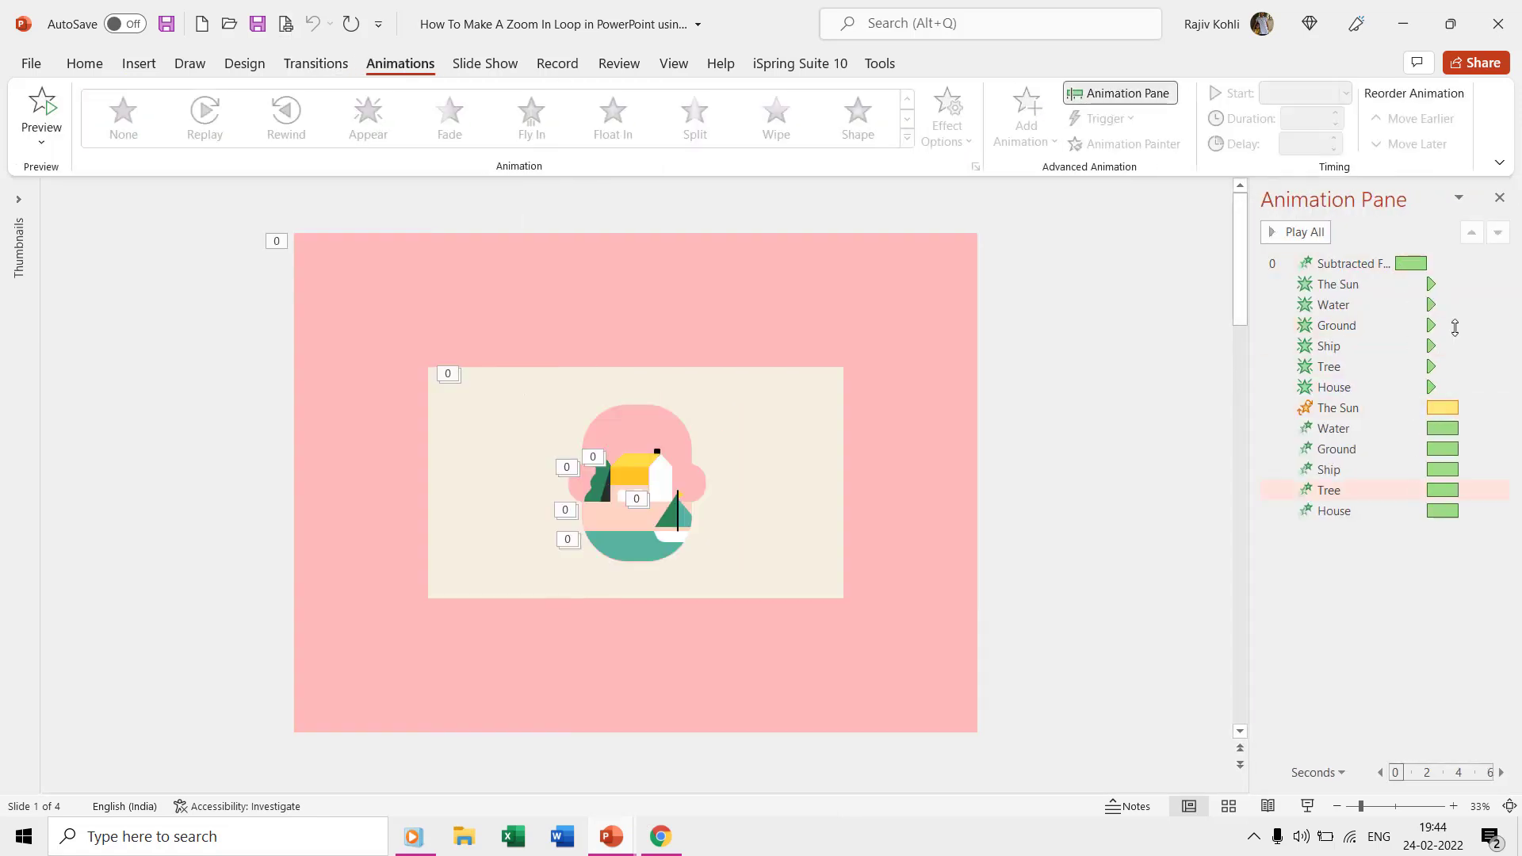
pyautogui.click(1499, 198)
pyautogui.click(85, 64)
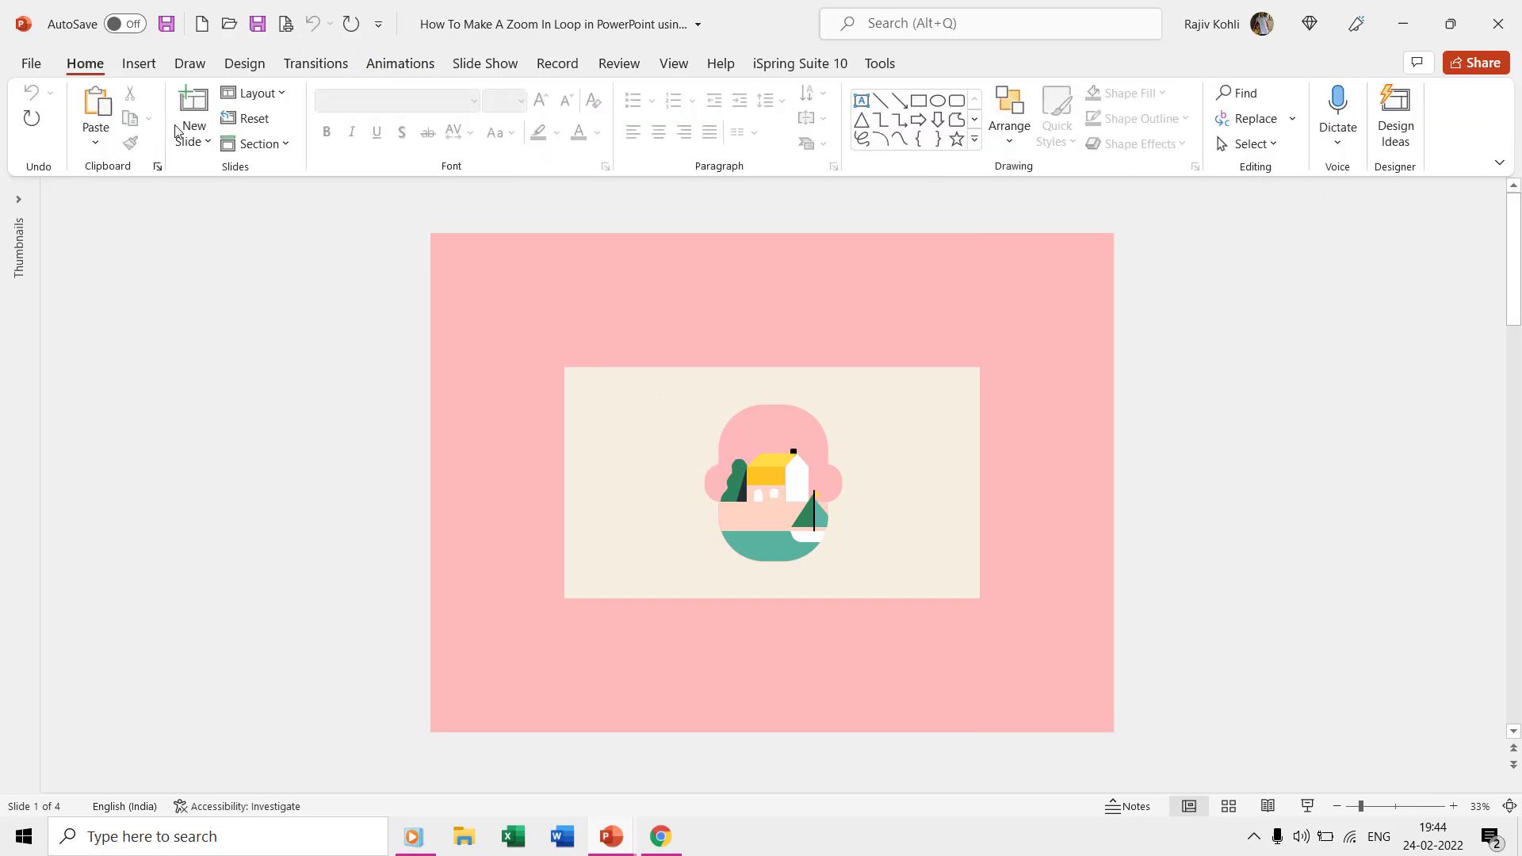
pyautogui.click(611, 837)
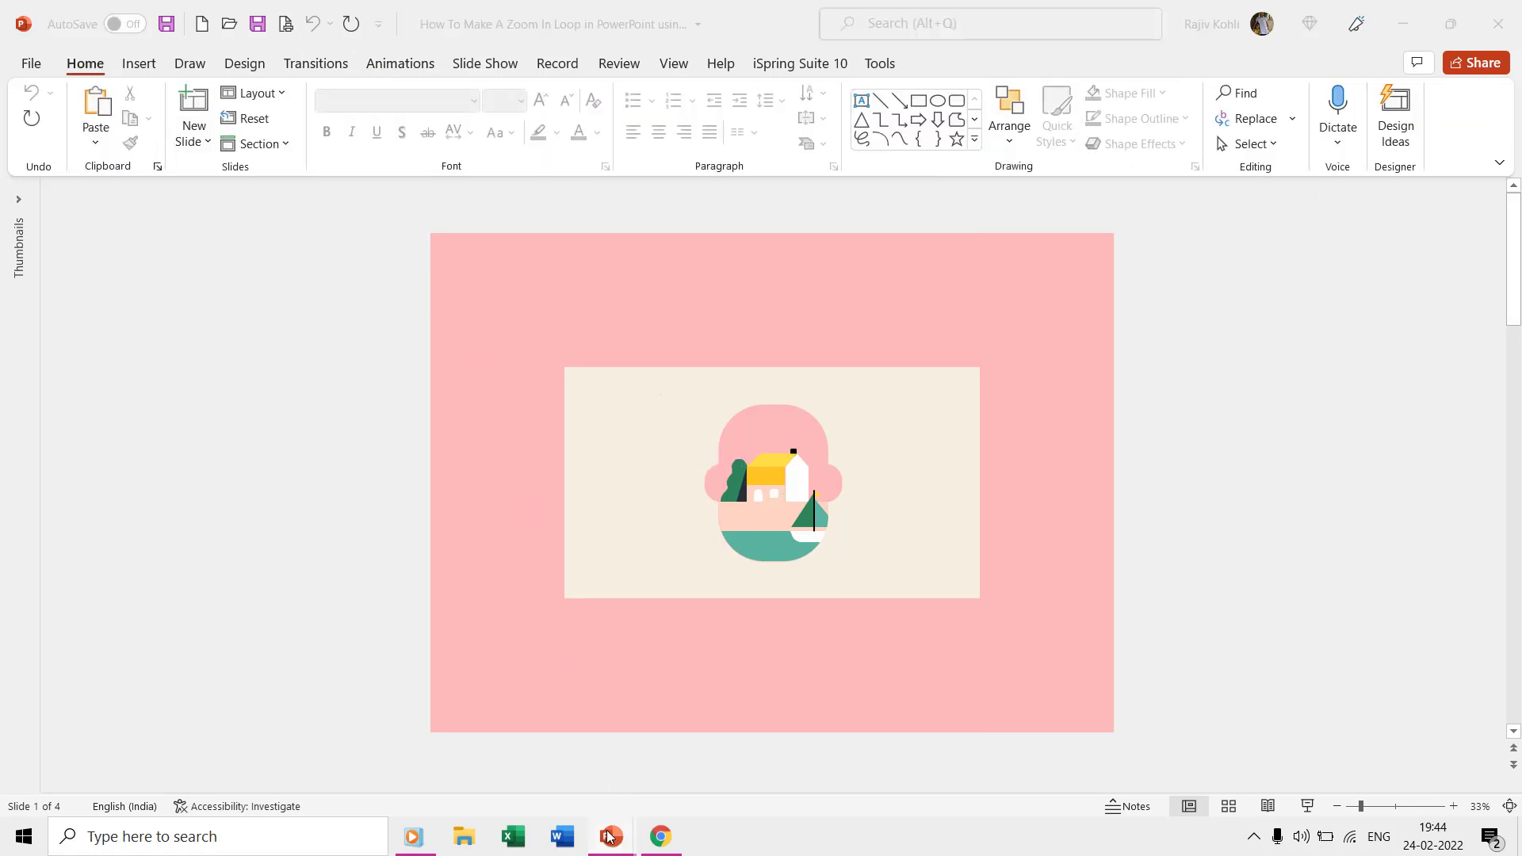
pyautogui.click(516, 774)
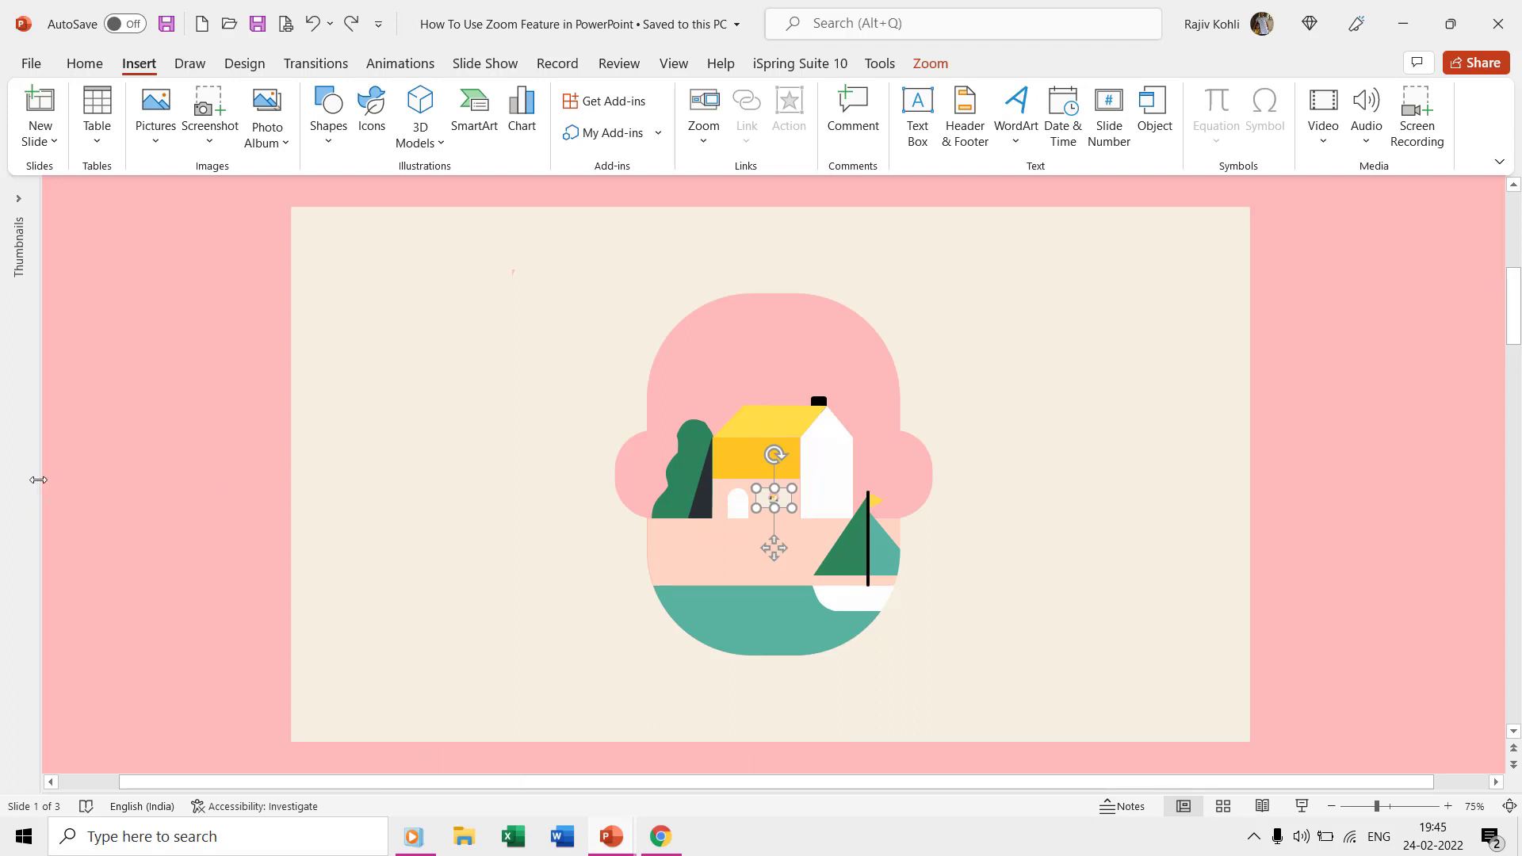
# - Widen the slide thumbnails and open the Selection Pane from Home > Select
pyautogui.moveTo(109, 477); pyautogui.dragTo(167, 479)
pyautogui.click(85, 64)
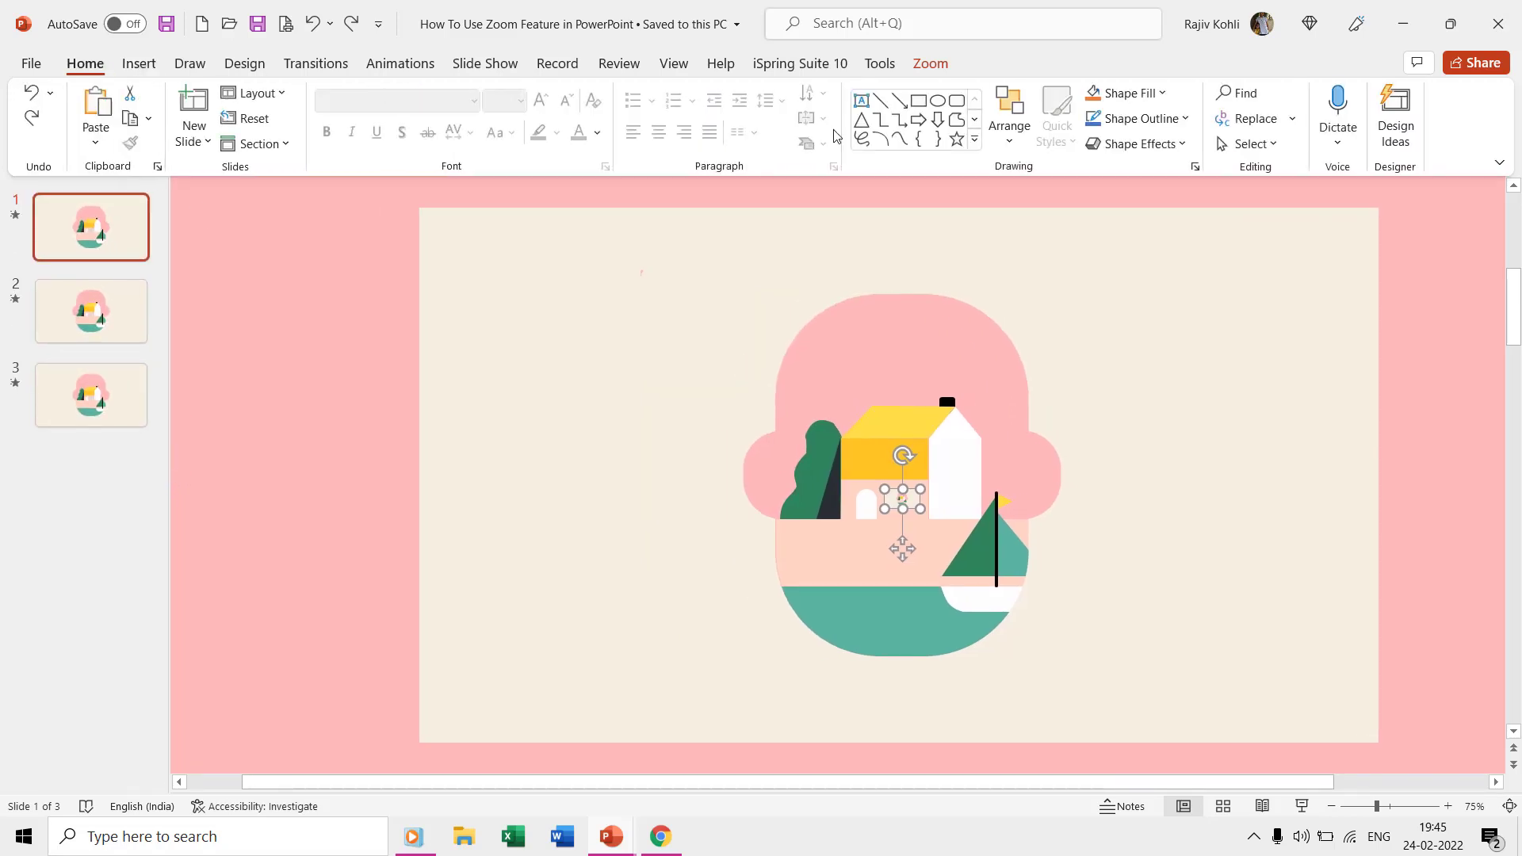
pyautogui.click(1249, 144)
pyautogui.click(1267, 225)
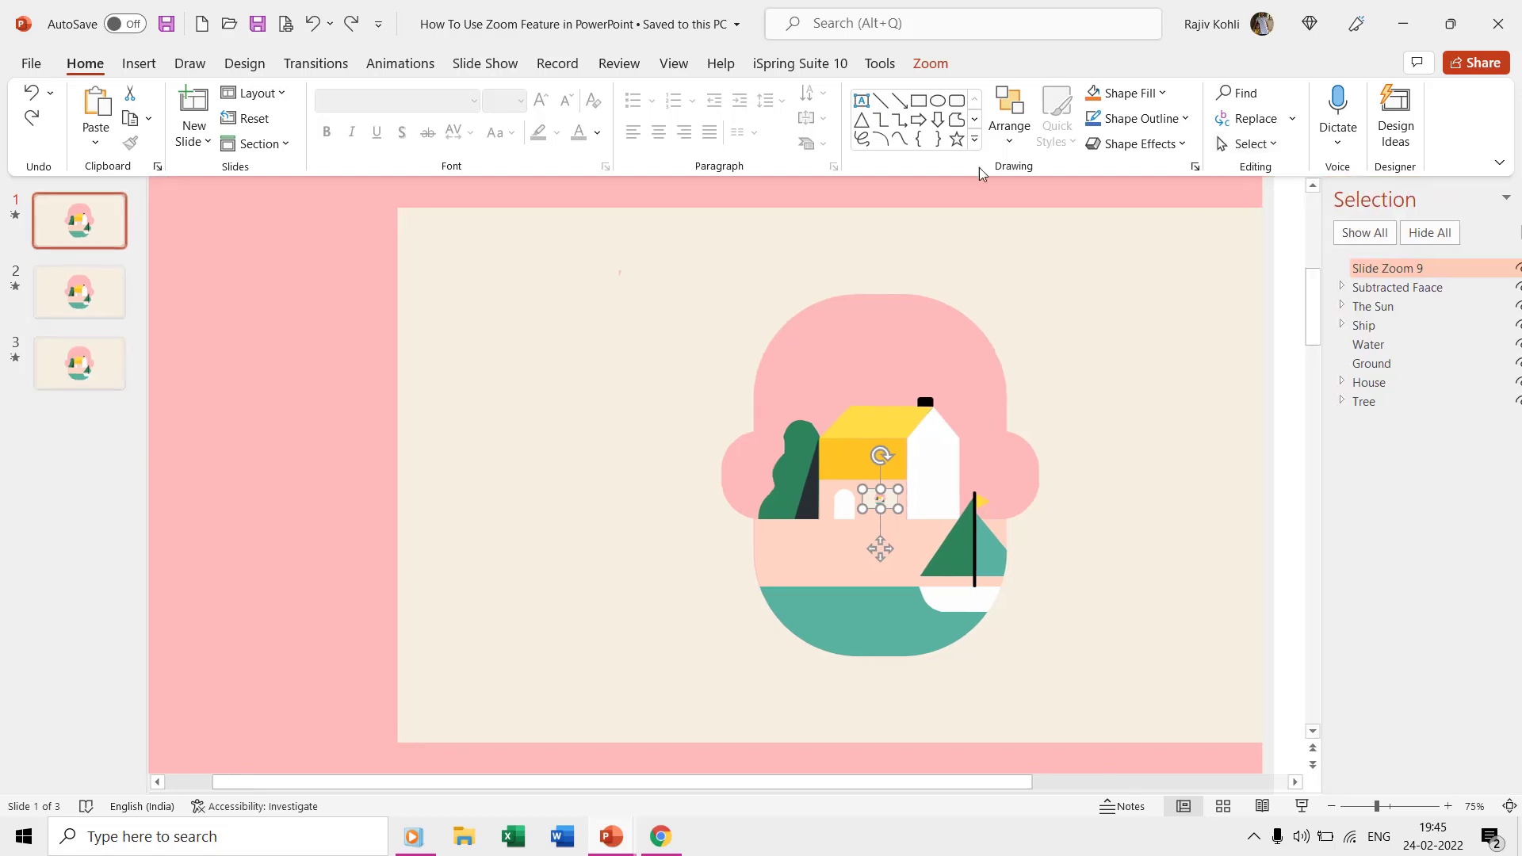
# - Open the Animation Pane, dock it on the left, and collapse the slide thumbnails
pyautogui.click(400, 63)
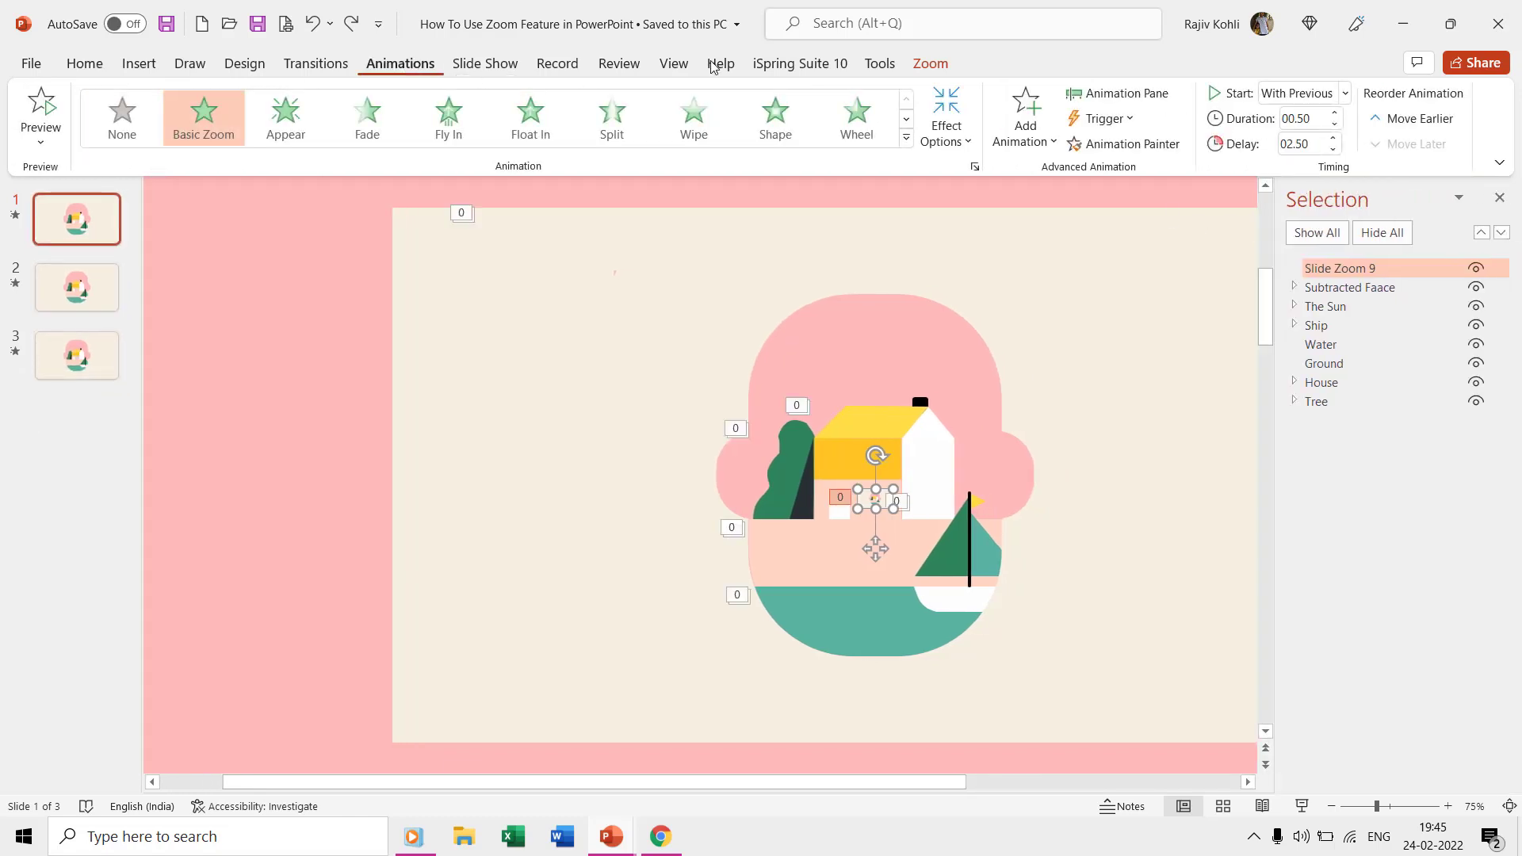
pyautogui.click(1117, 94)
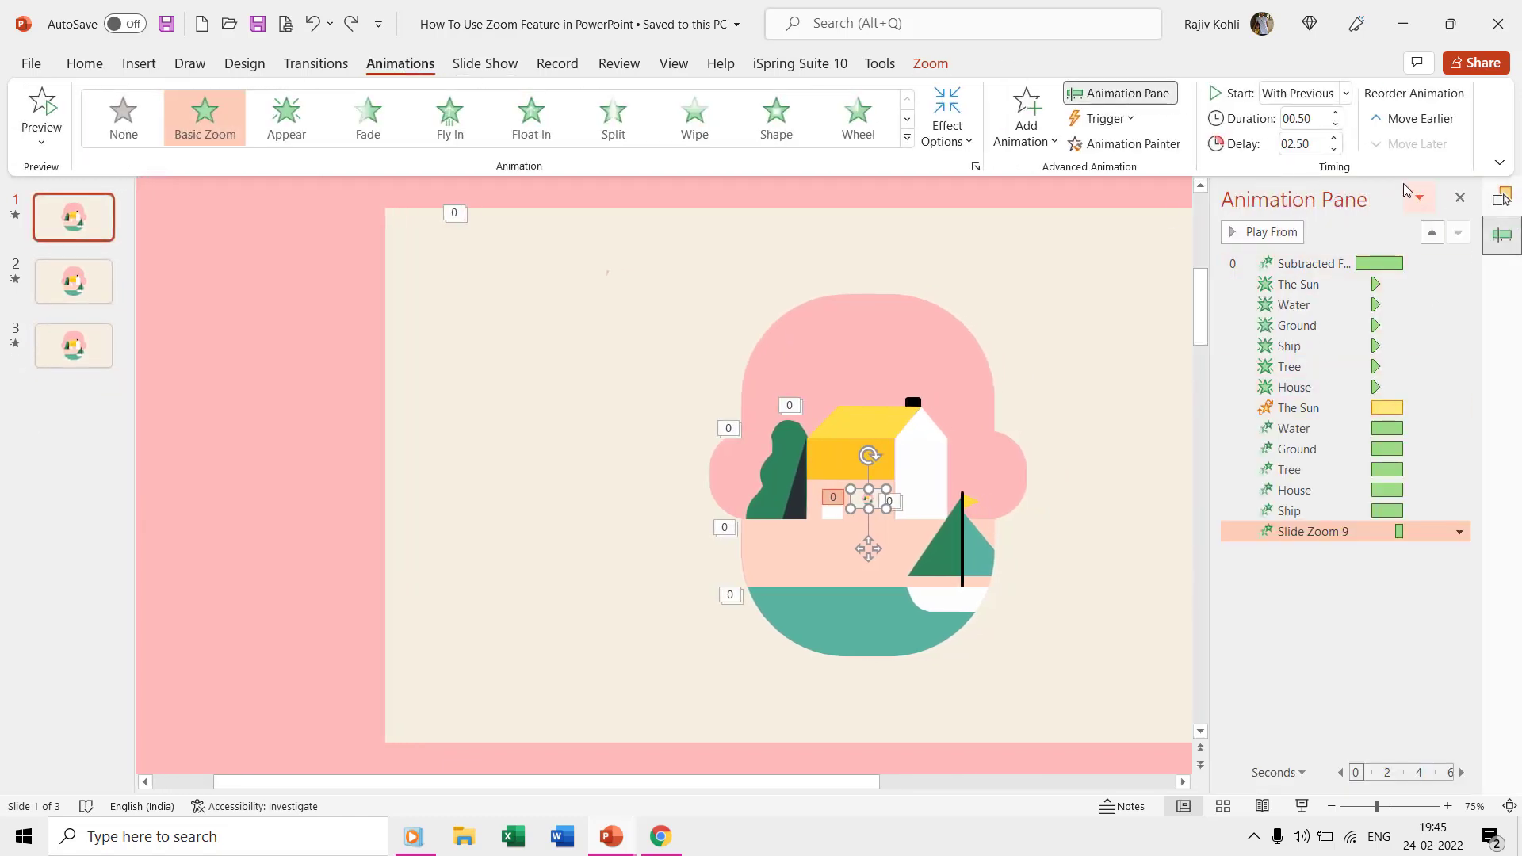
pyautogui.moveTo(1289, 199); pyautogui.dragTo(3, 208)
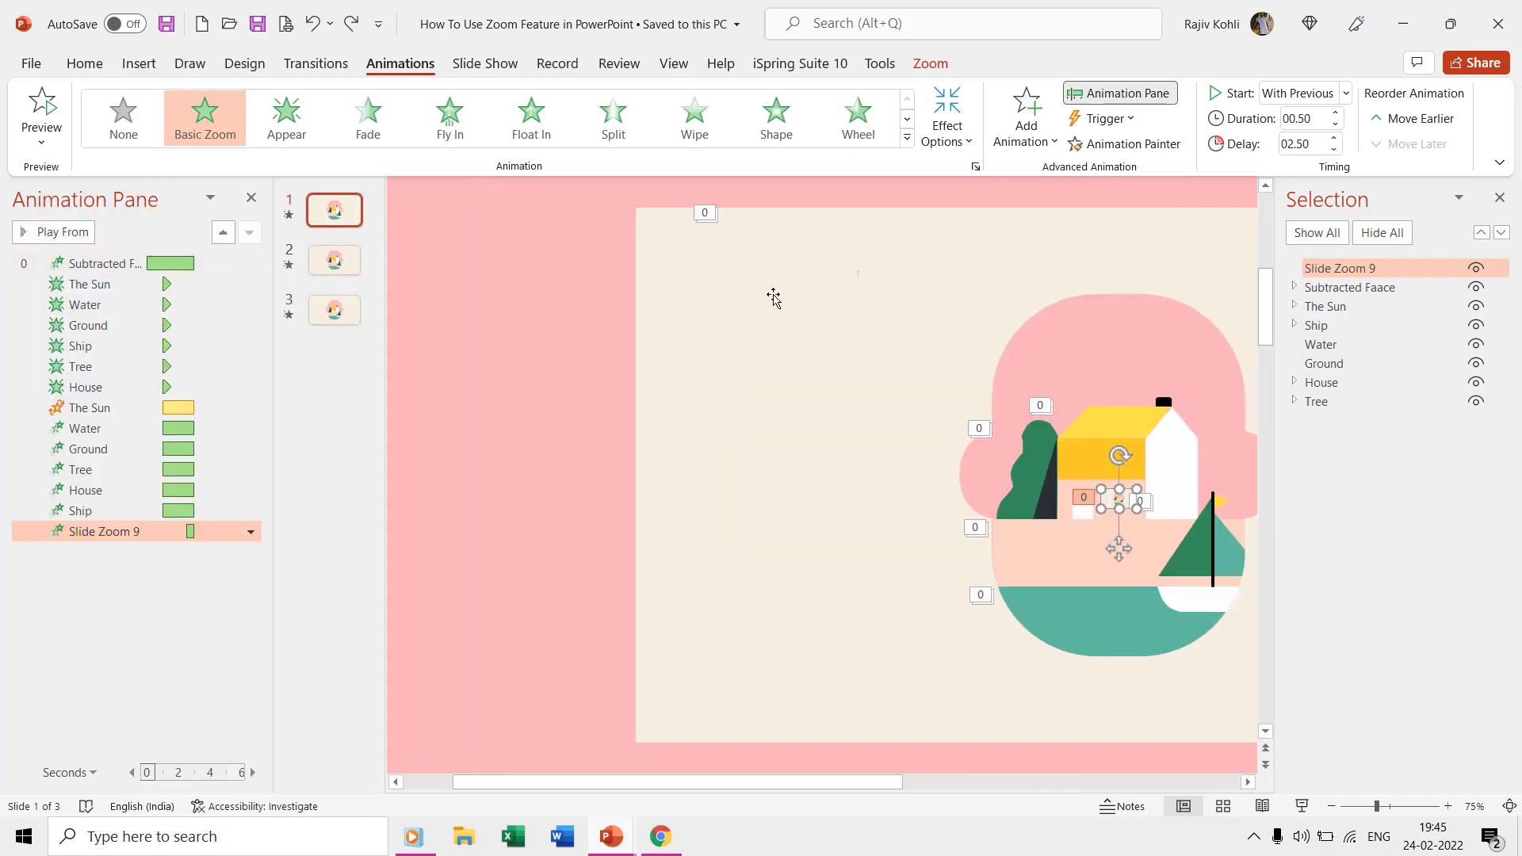
pyautogui.moveTo(383, 359); pyautogui.dragTo(185, 361)
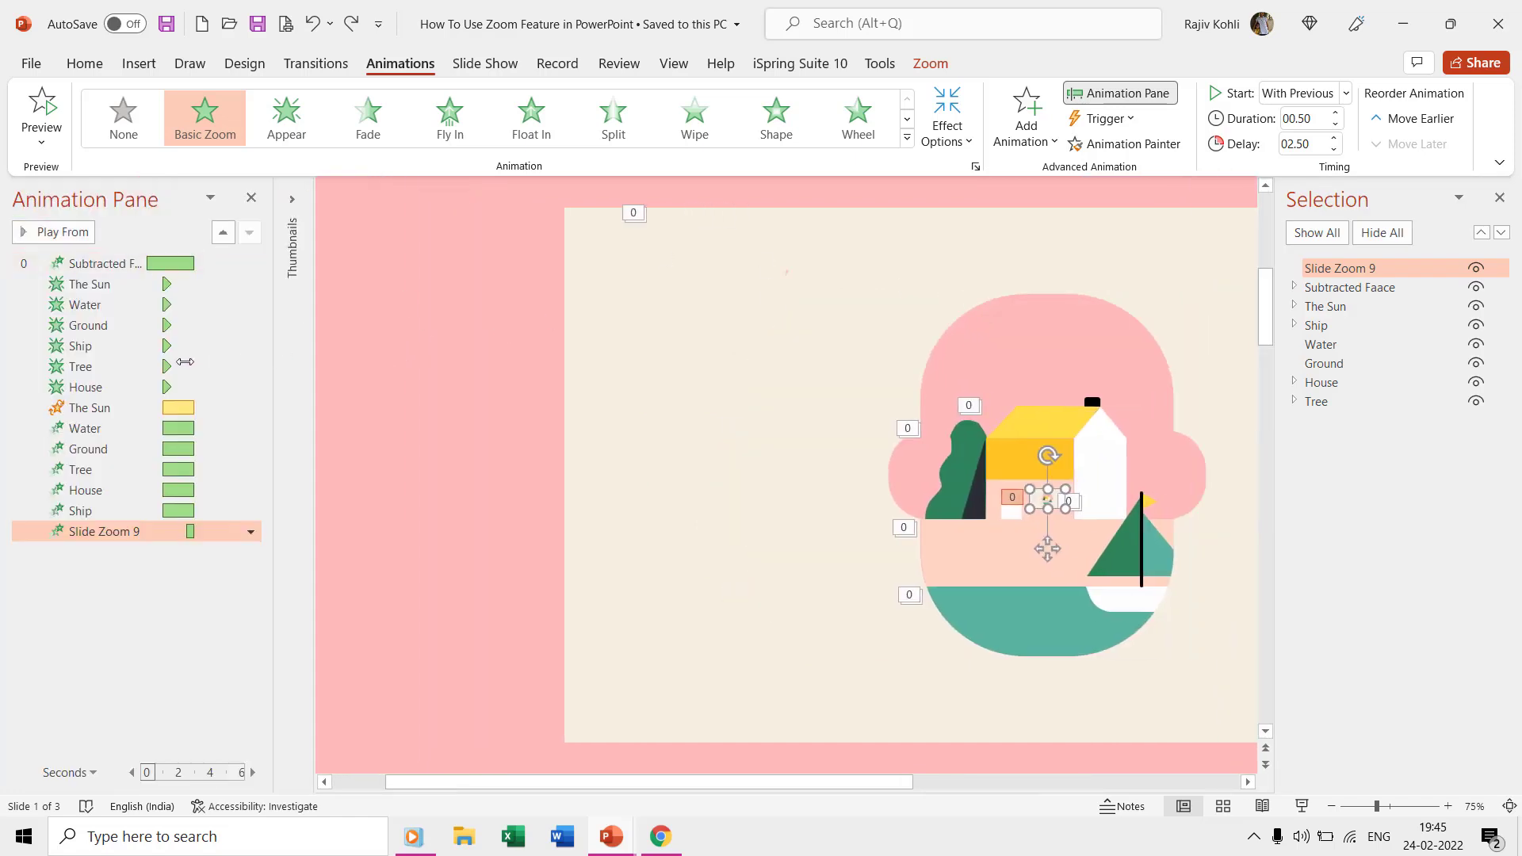
# - Hide all objects, show only Subtracted Faace, and undo an accidental move of it
pyautogui.click(1382, 233)
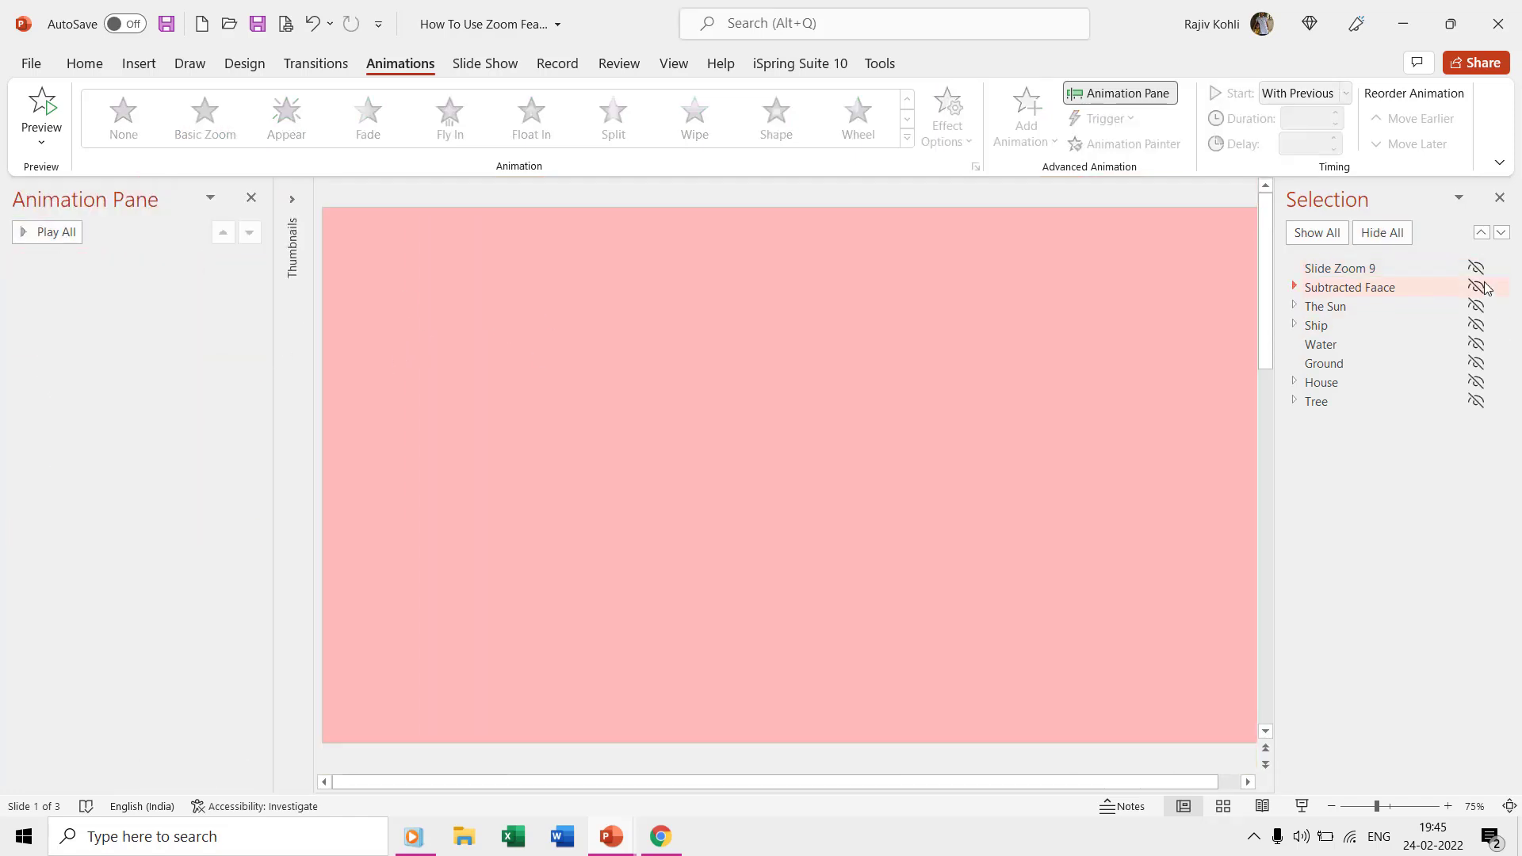
pyautogui.click(1476, 287)
pyautogui.scroll(-5, 934, 347)
pyautogui.scroll(-3, 935, 347)
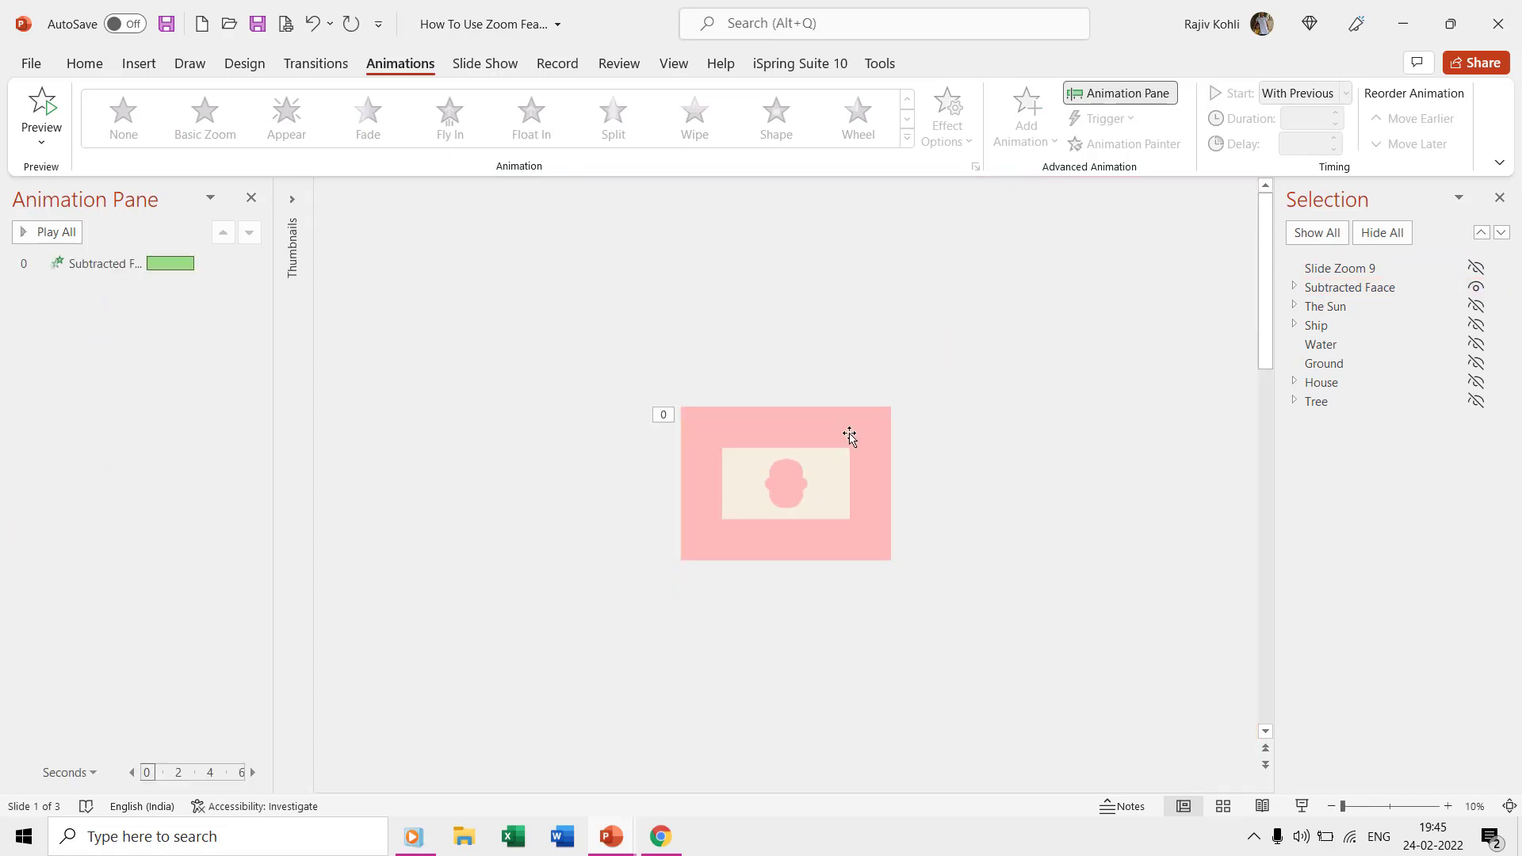
pyautogui.click(843, 434)
pyautogui.moveTo(843, 434); pyautogui.dragTo(838, 579)
pyautogui.hotkey('ctrl', 'z')
pyautogui.press('Escape')
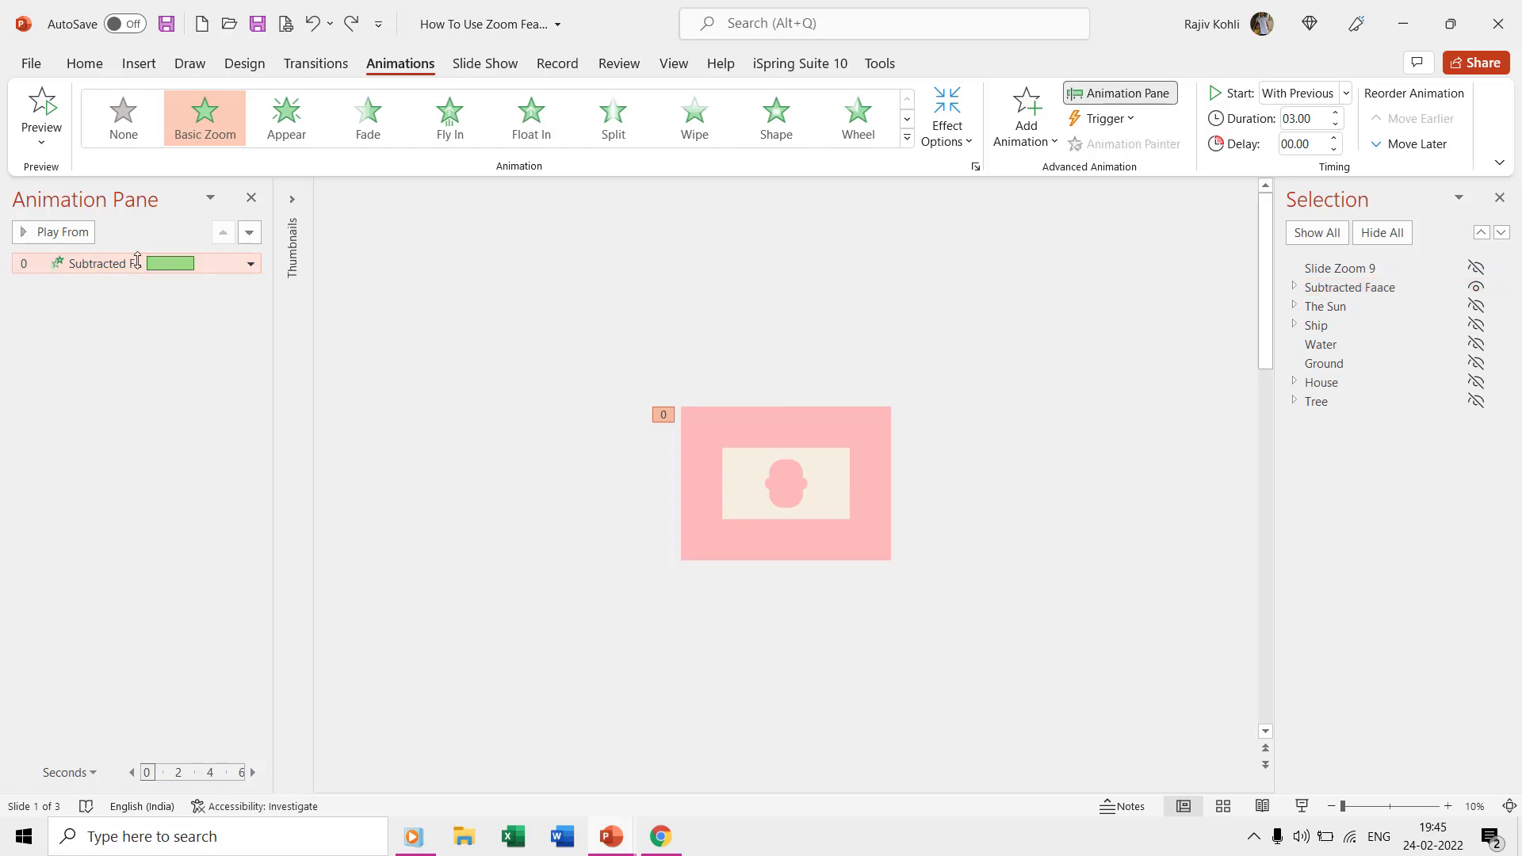
# - Try In From Screen Center, then keep the face's Basic Zoom at In Slightly
pyautogui.doubleClick(138, 263)
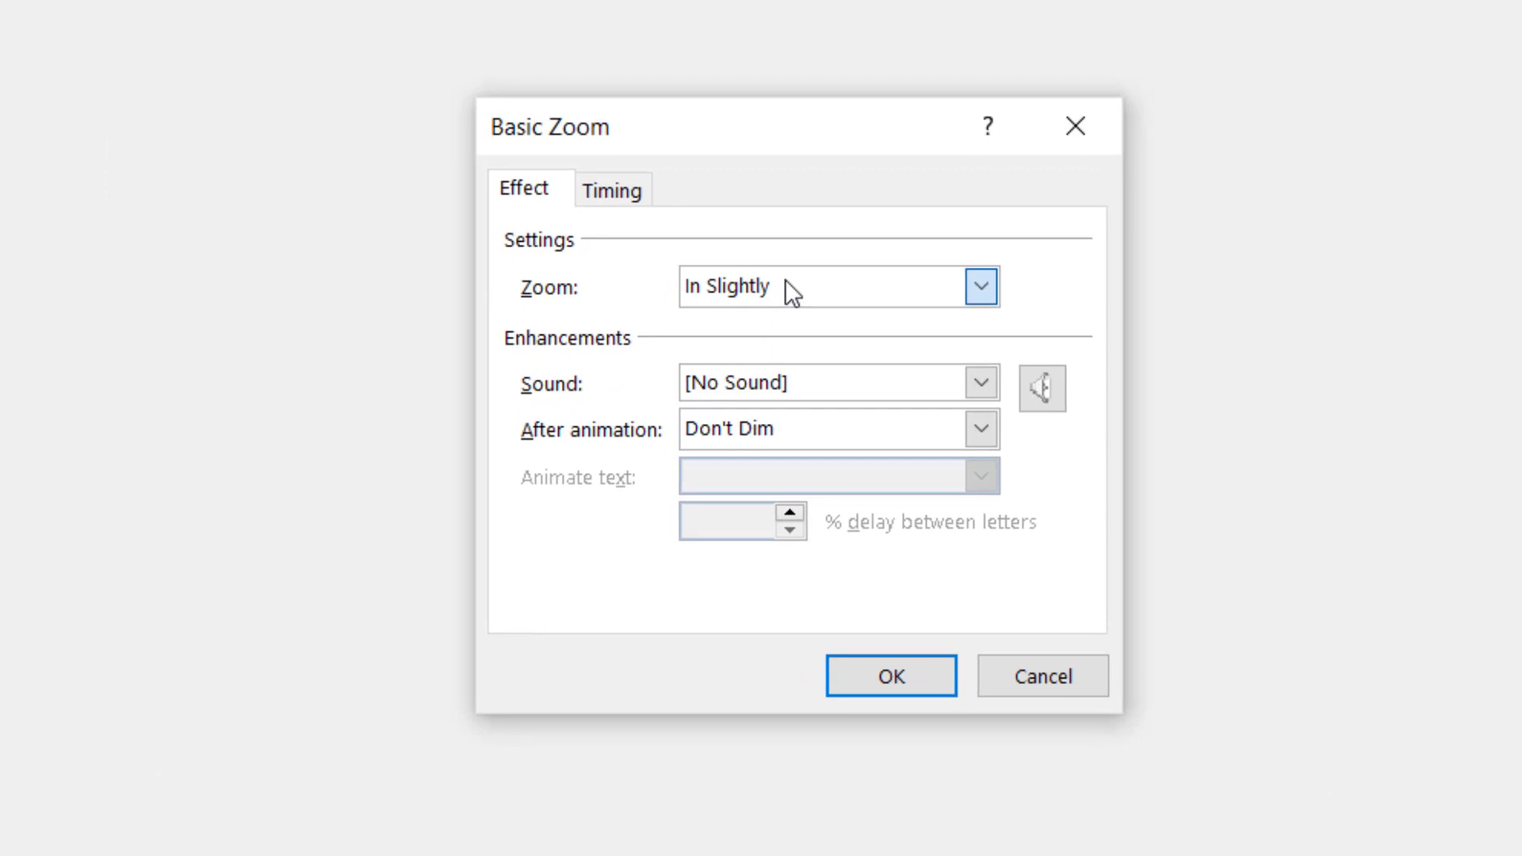
pyautogui.click(786, 281)
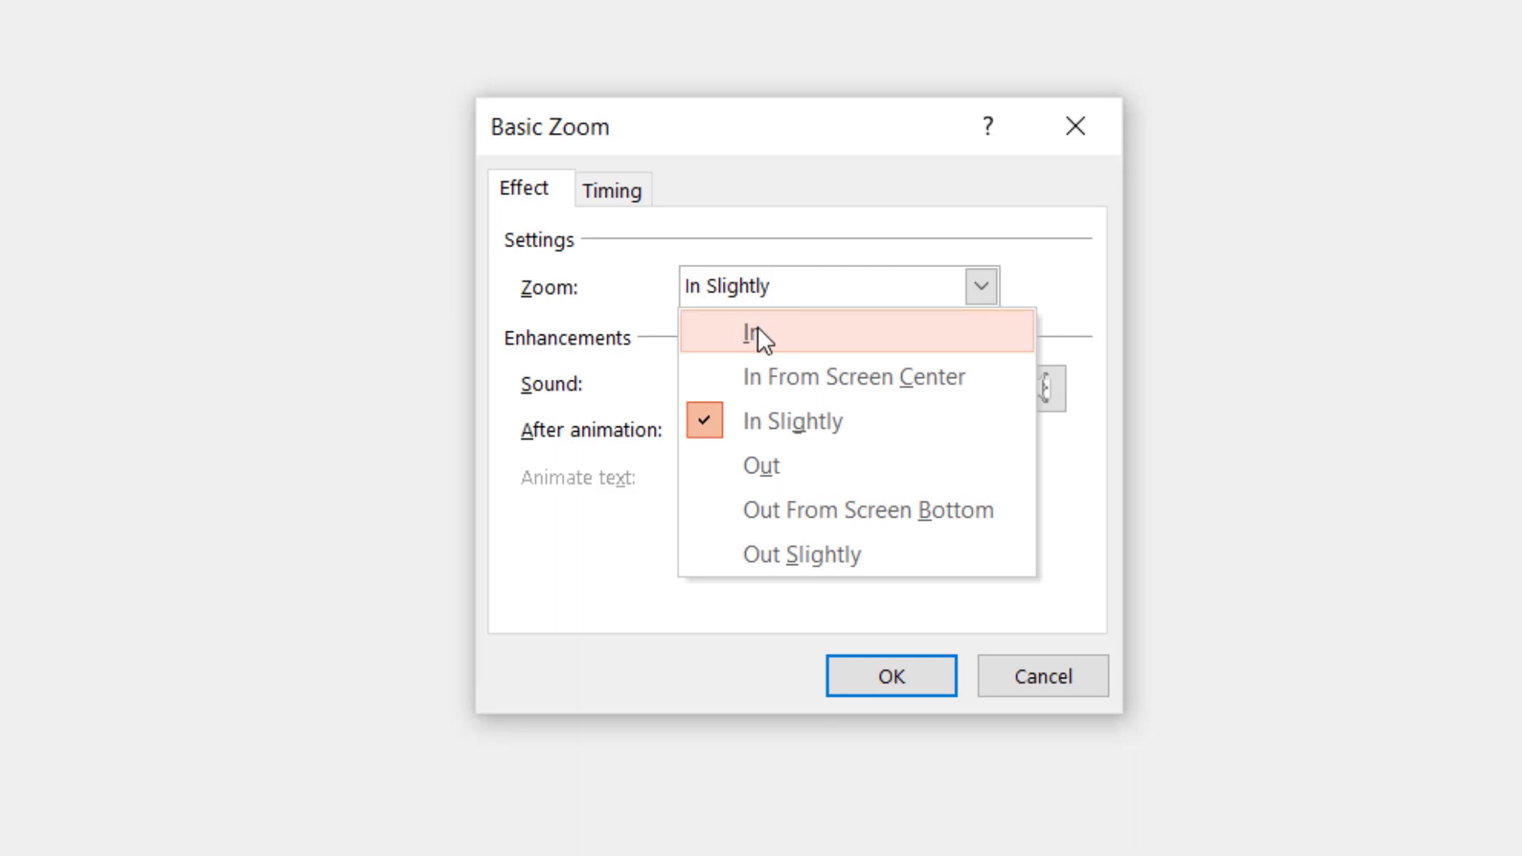
pyautogui.click(759, 375)
pyautogui.click(779, 285)
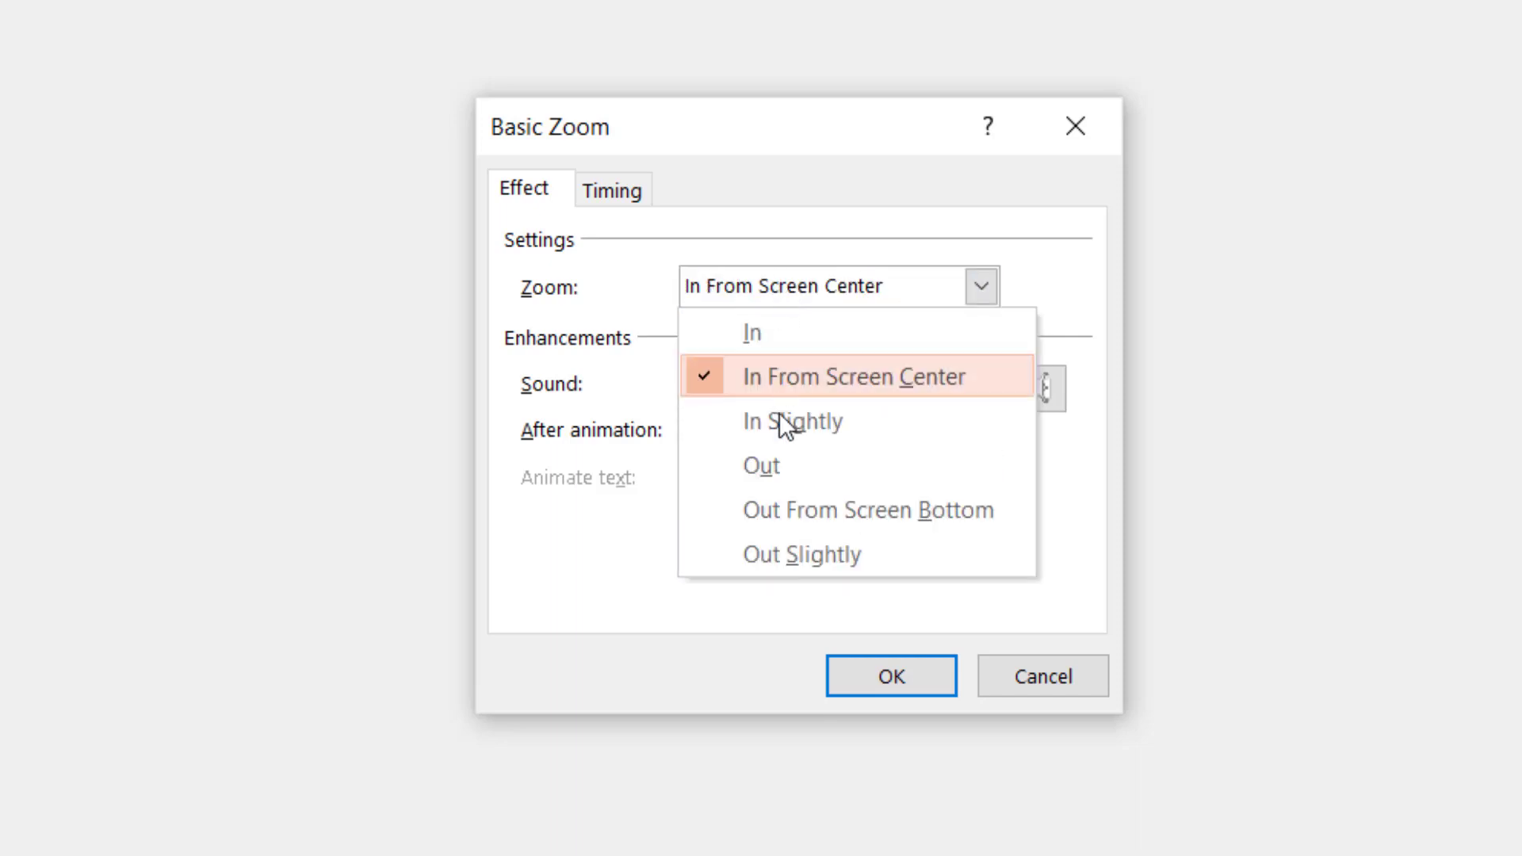
pyautogui.click(782, 421)
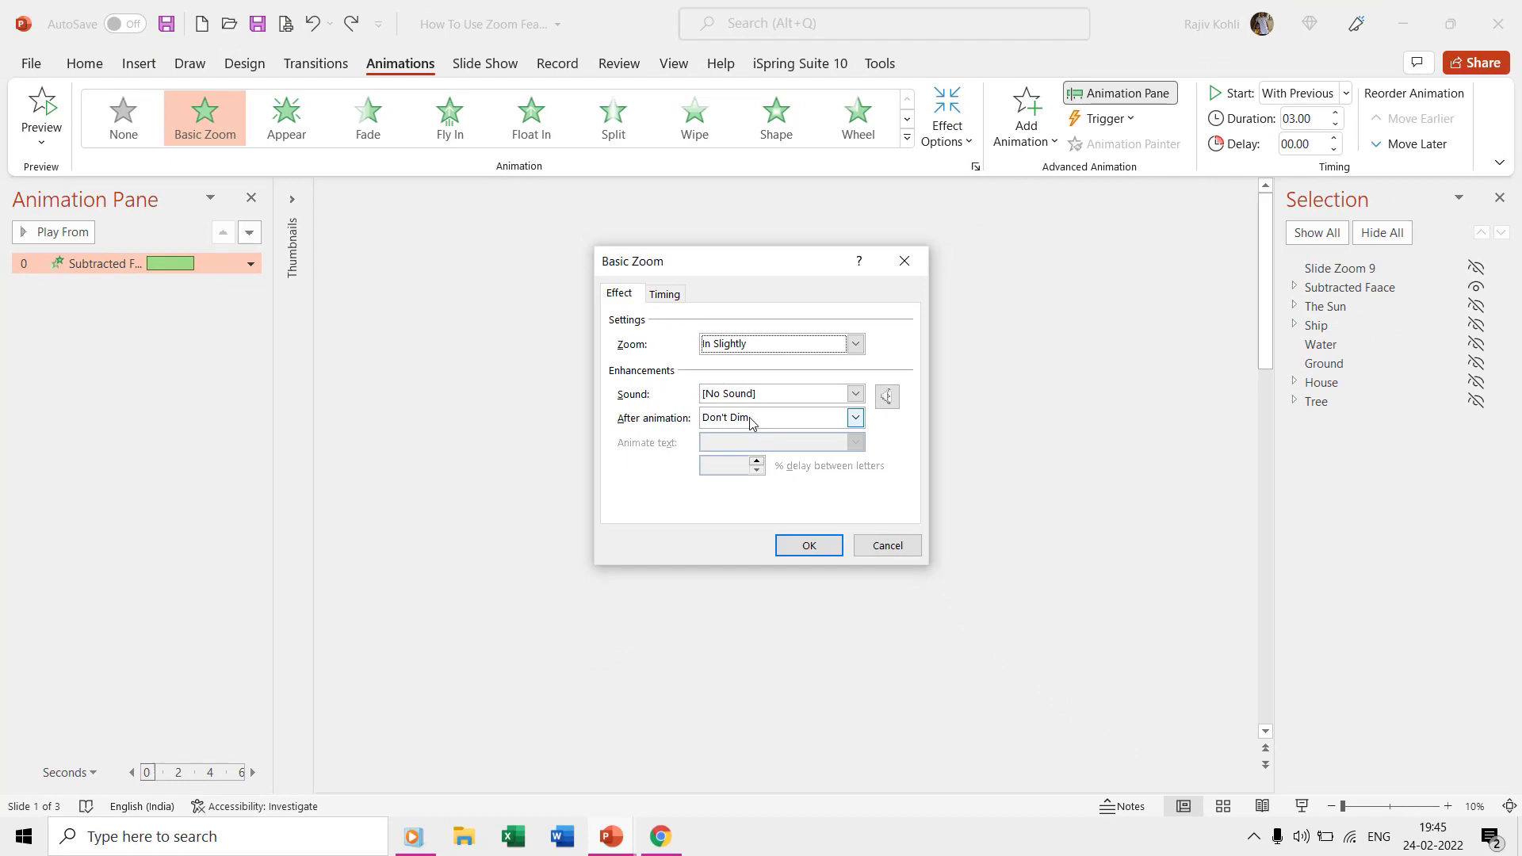
pyautogui.click(809, 545)
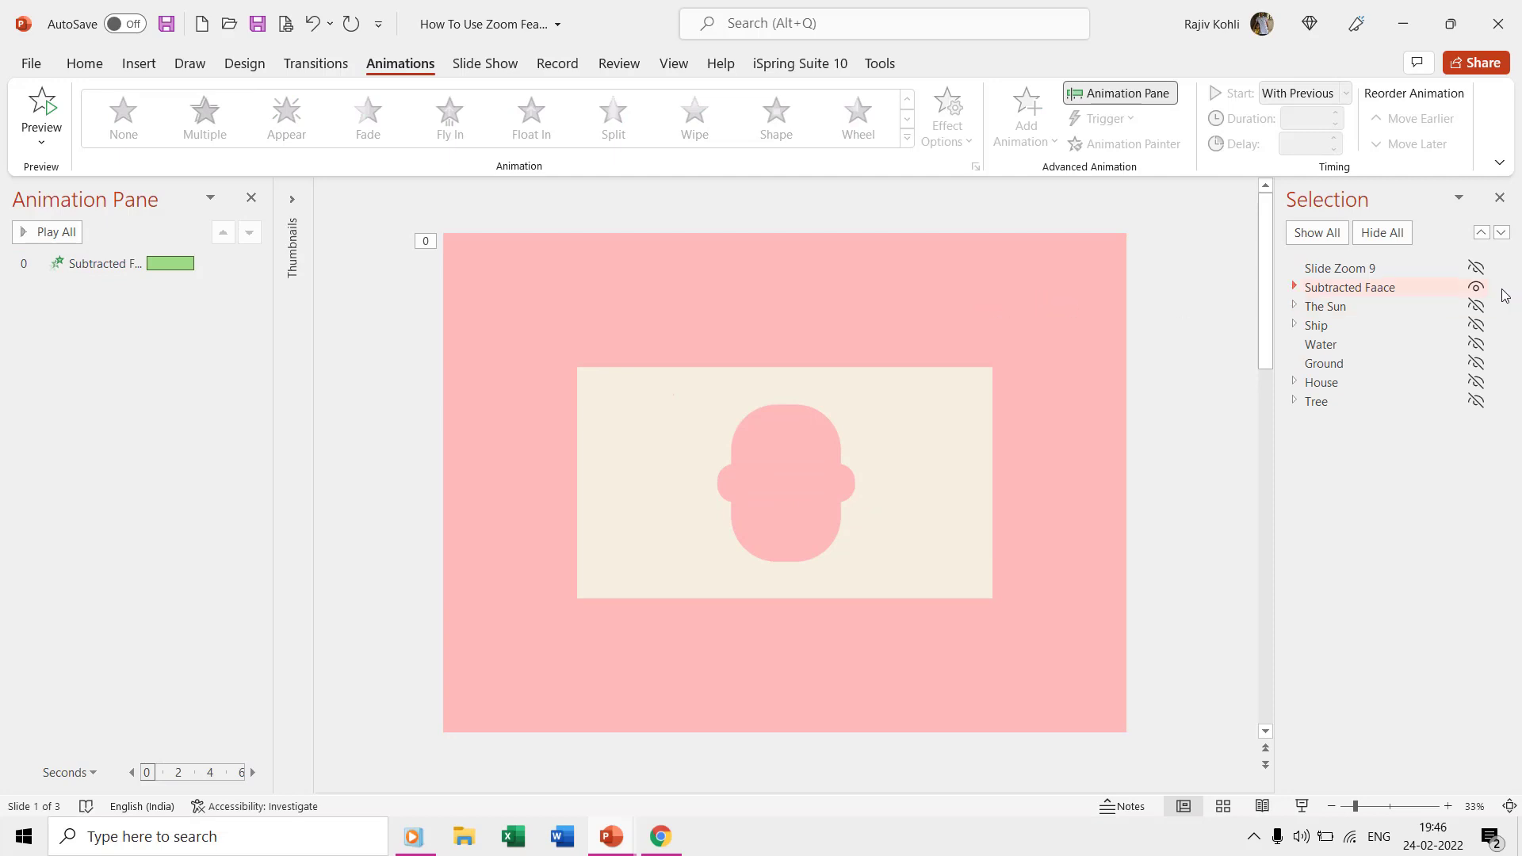
# - Show only The Sun, trying and then undoing a blue outline on it
pyautogui.click(1477, 289)
pyautogui.click(1476, 308)
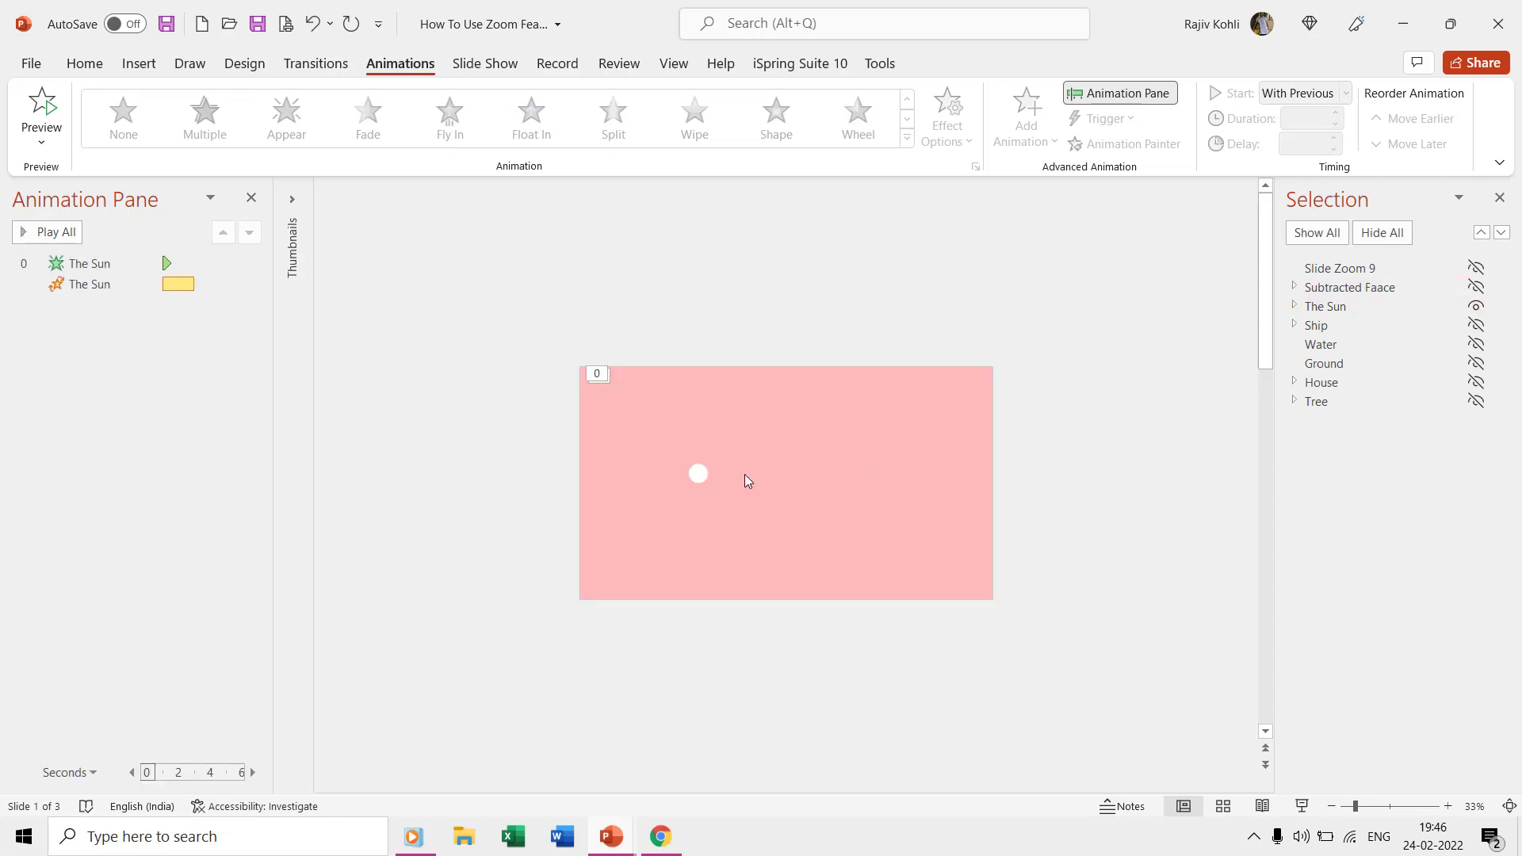
pyautogui.click(695, 474)
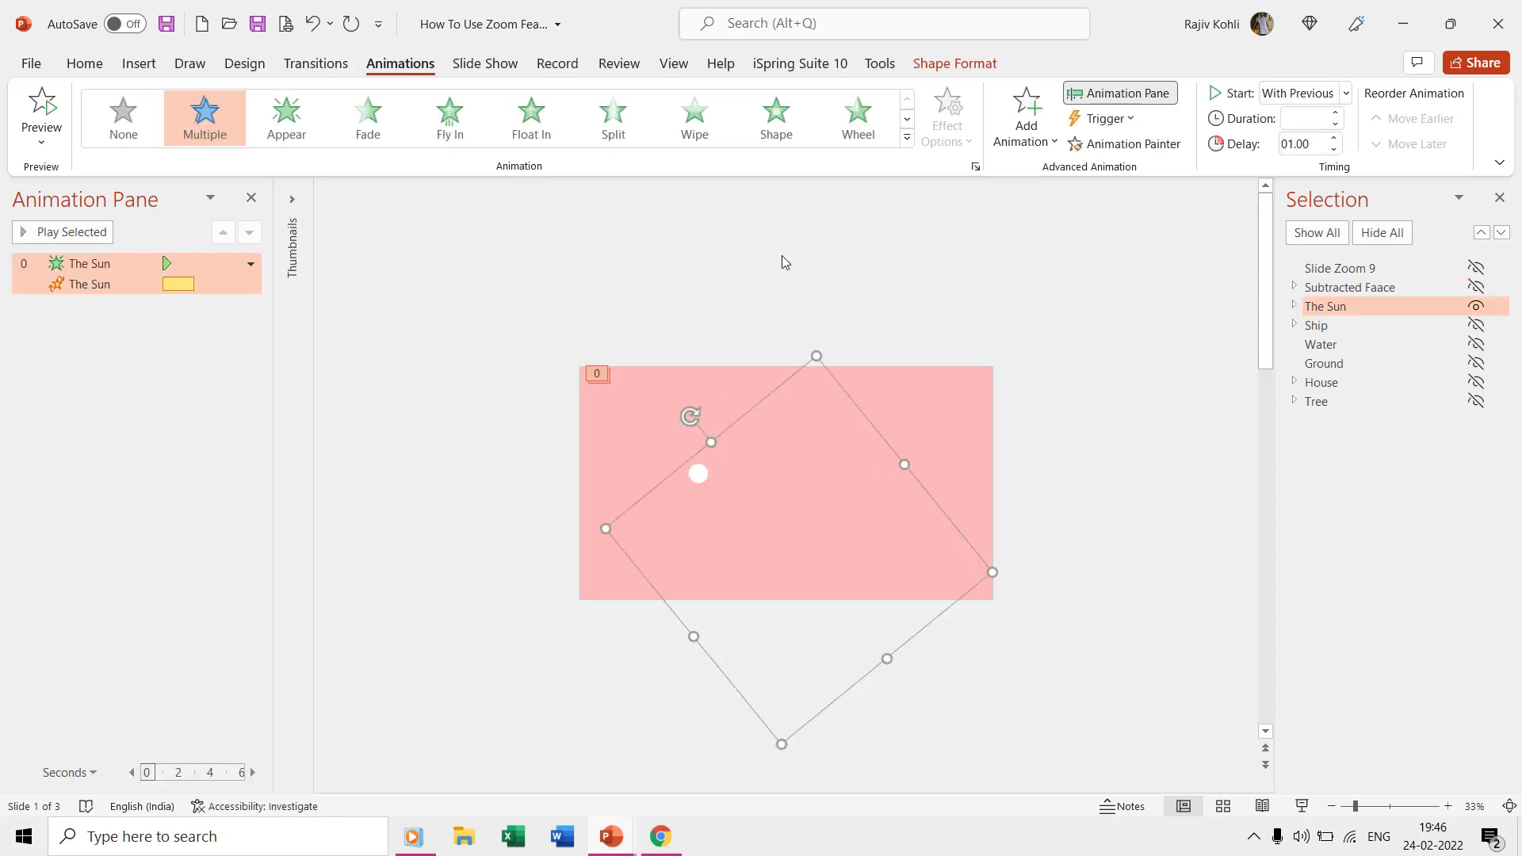
pyautogui.click(955, 69)
pyautogui.click(560, 118)
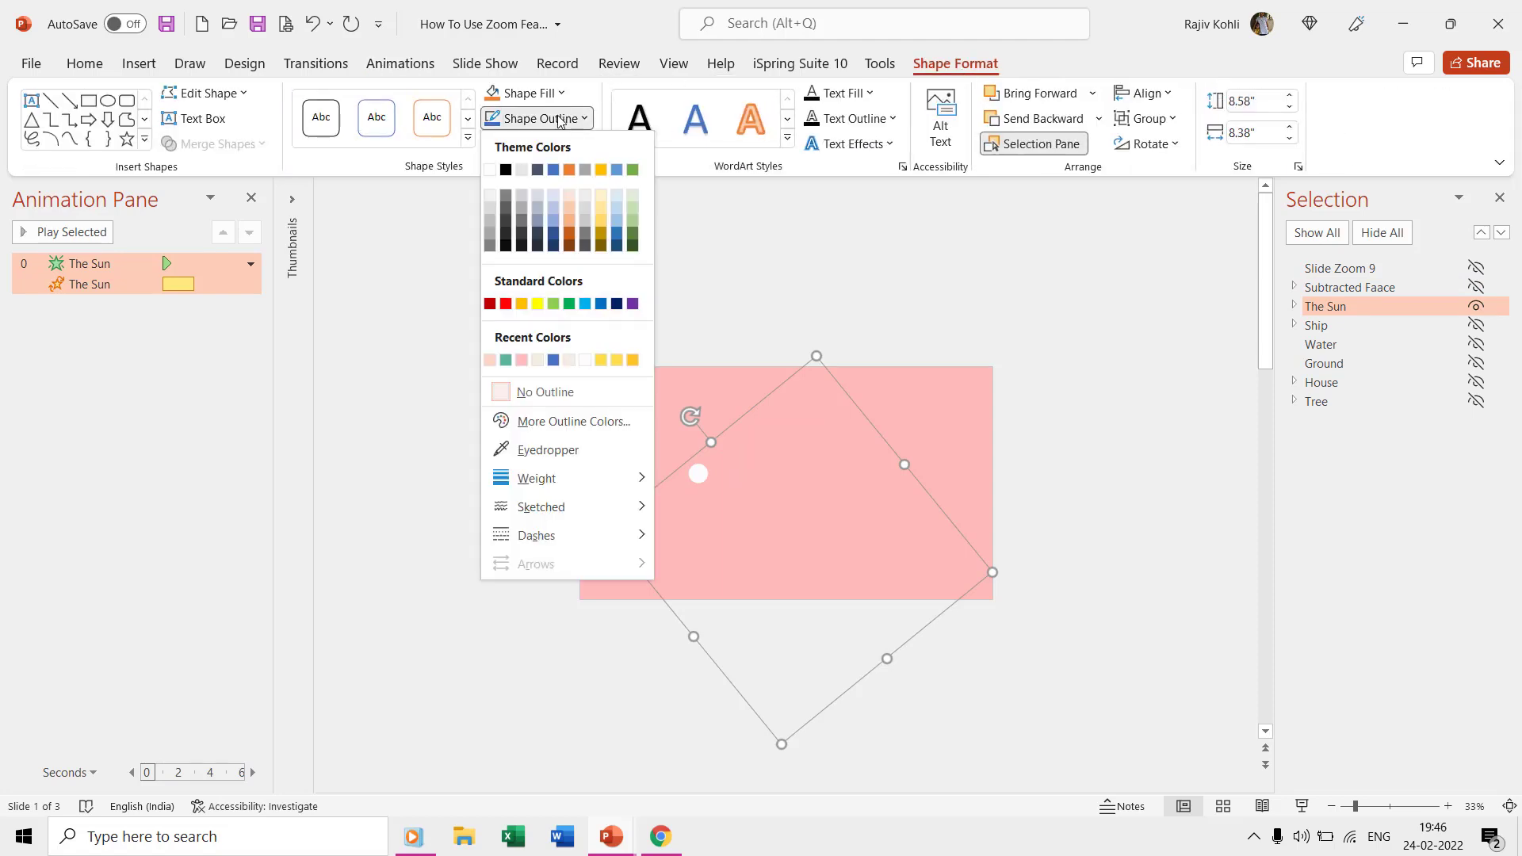
pyautogui.click(553, 172)
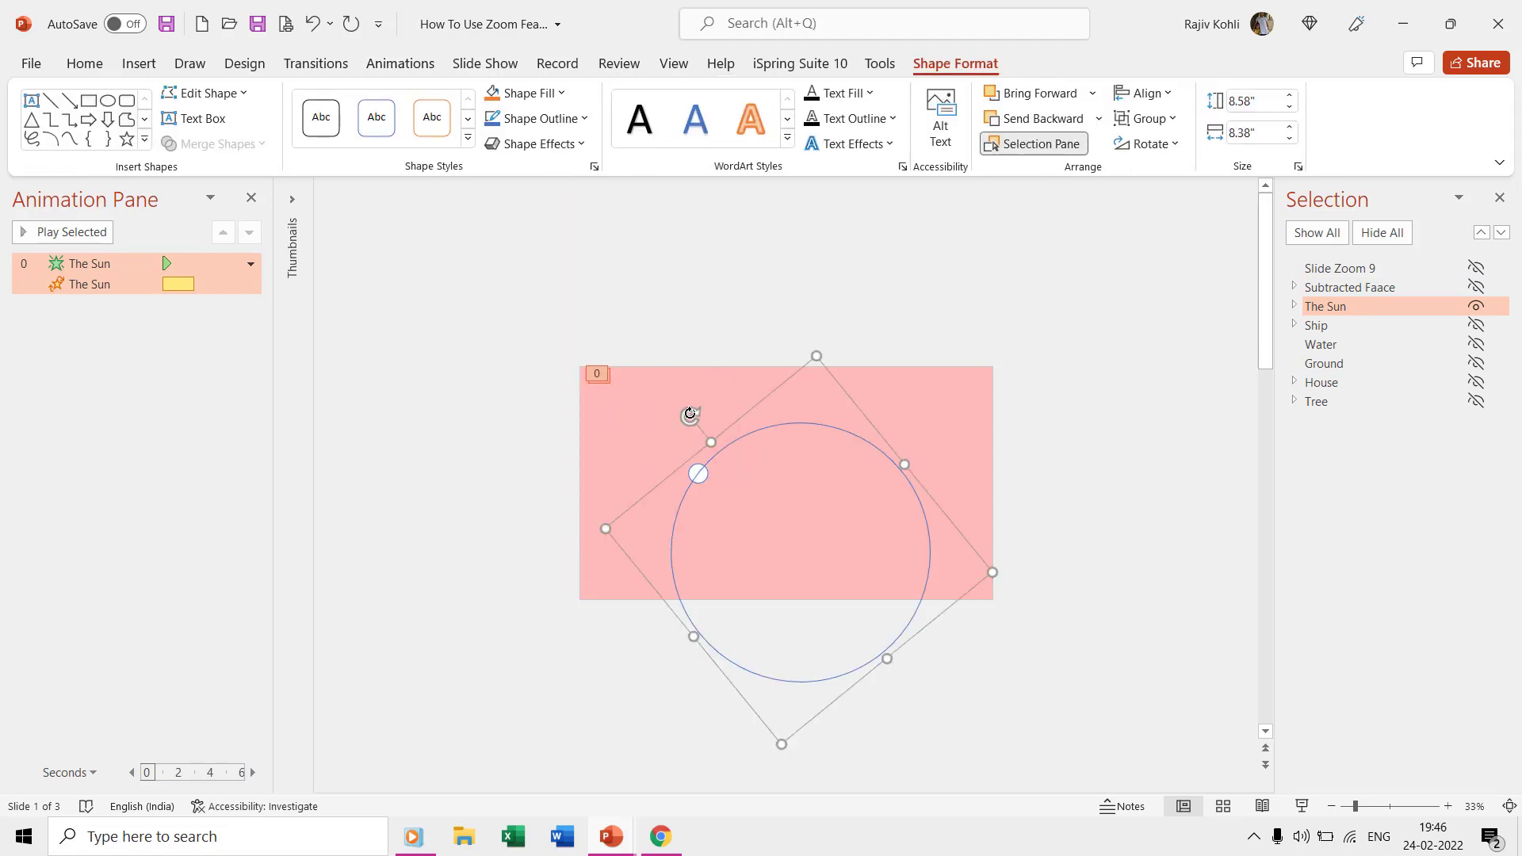
pyautogui.moveTo(690, 414)
pyautogui.mouseDown()
pyautogui.moveTo(836, 421)
pyautogui.moveTo(690, 416)
pyautogui.mouseUp()
pyautogui.hotkey('ctrl', 'z')
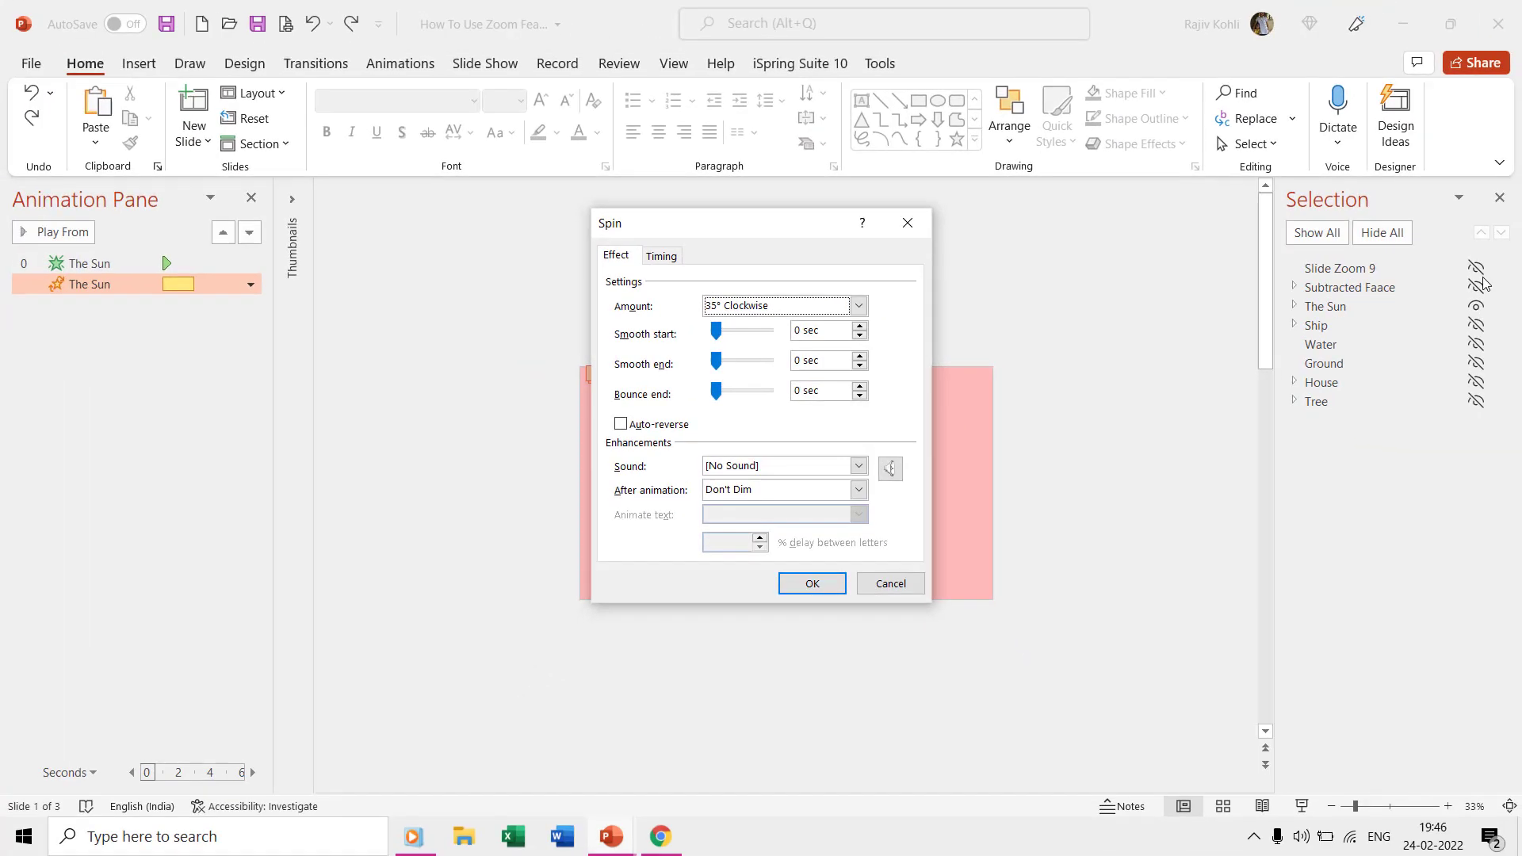
# - Set The Sun's spin to 35° Clockwise with 02.00 duration and 01.00 delay
pyautogui.press('Return')
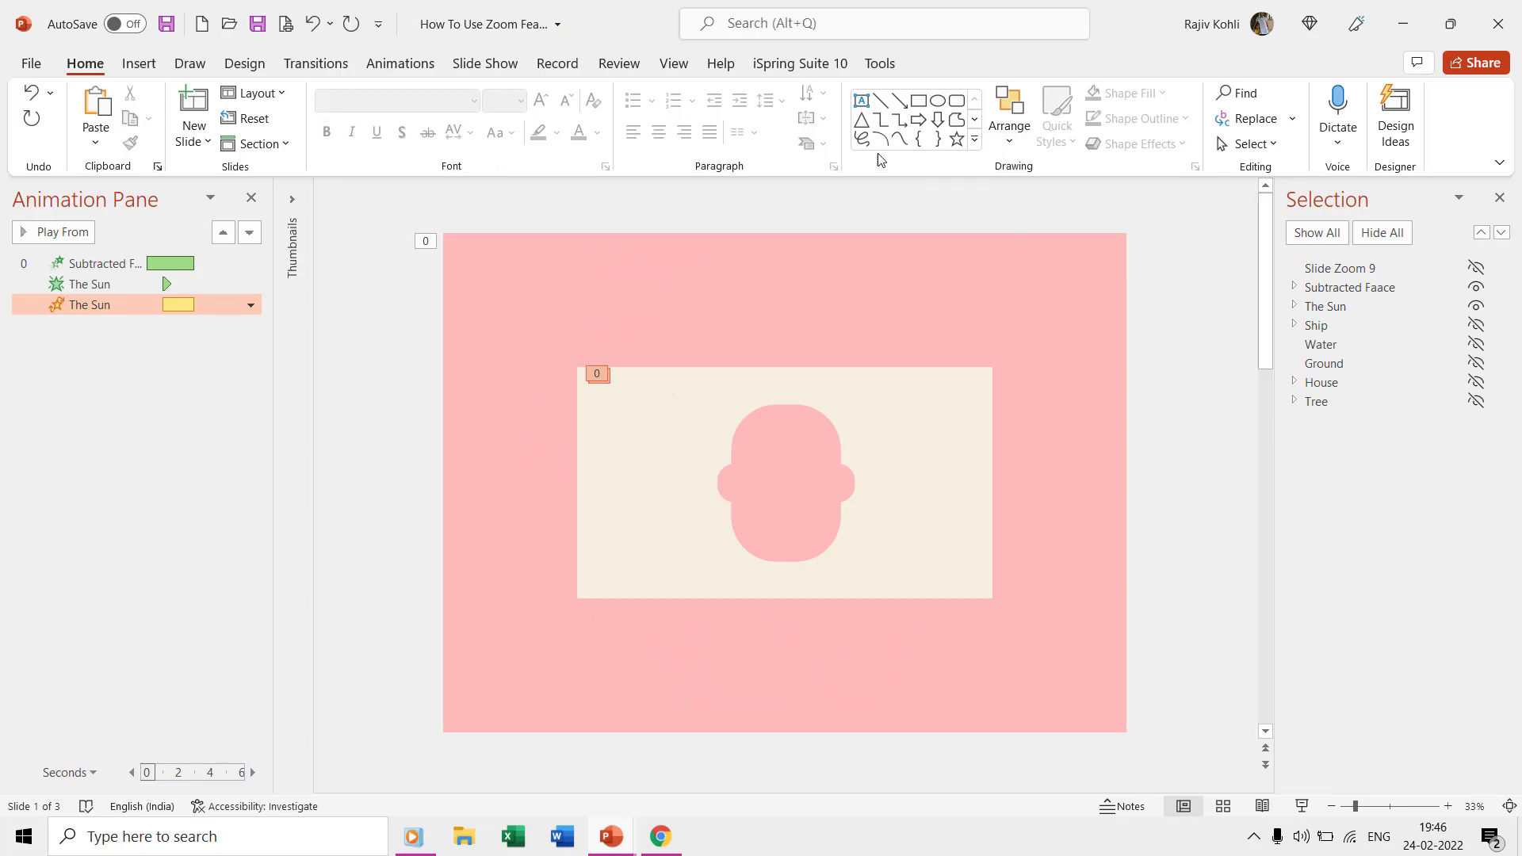
pyautogui.click(400, 63)
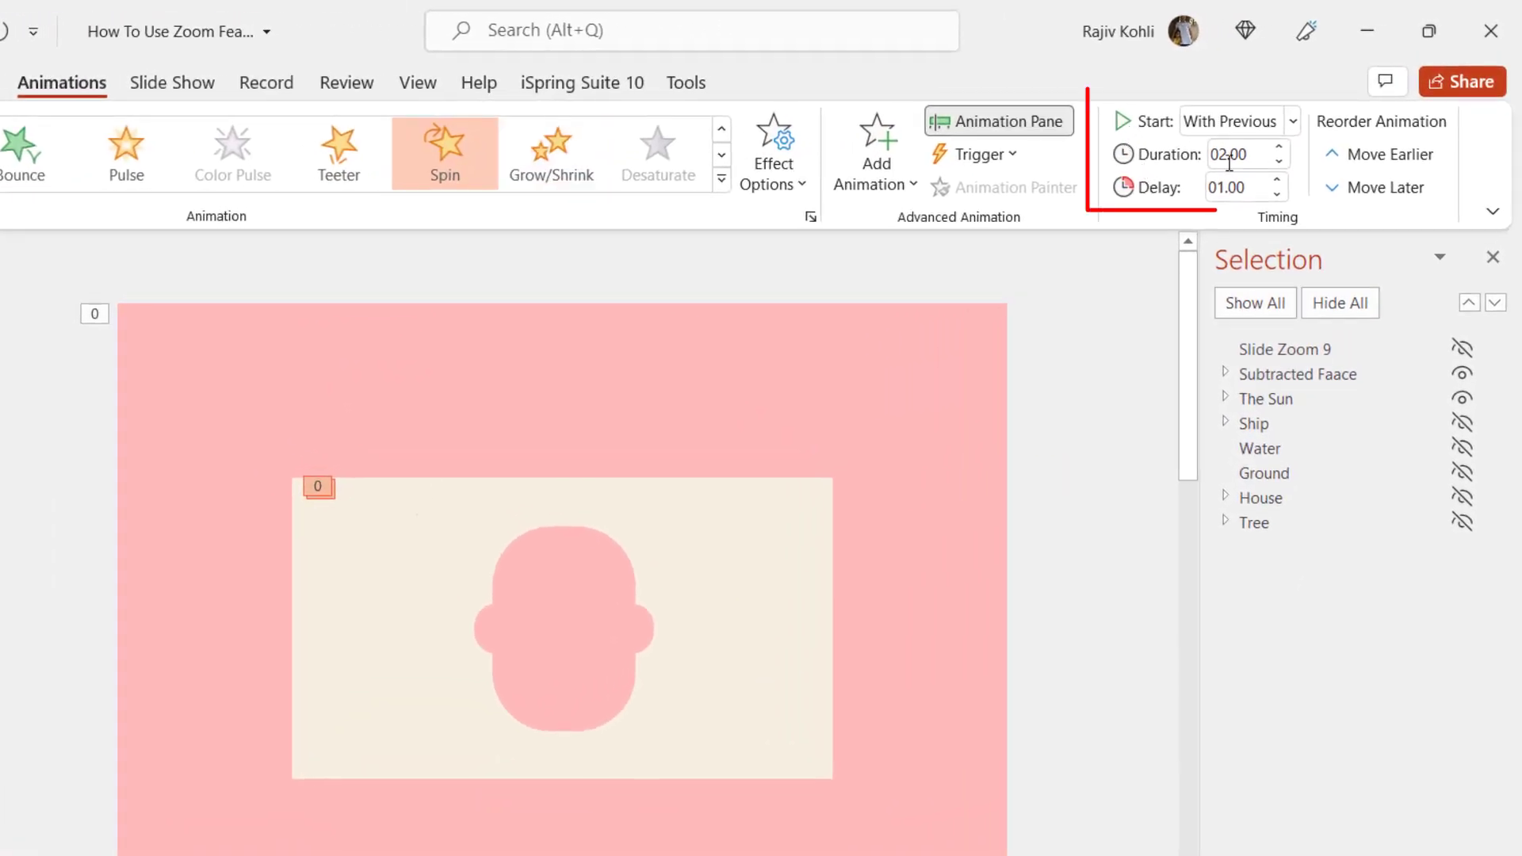
pyautogui.click(1249, 155)
pyautogui.click(1253, 188)
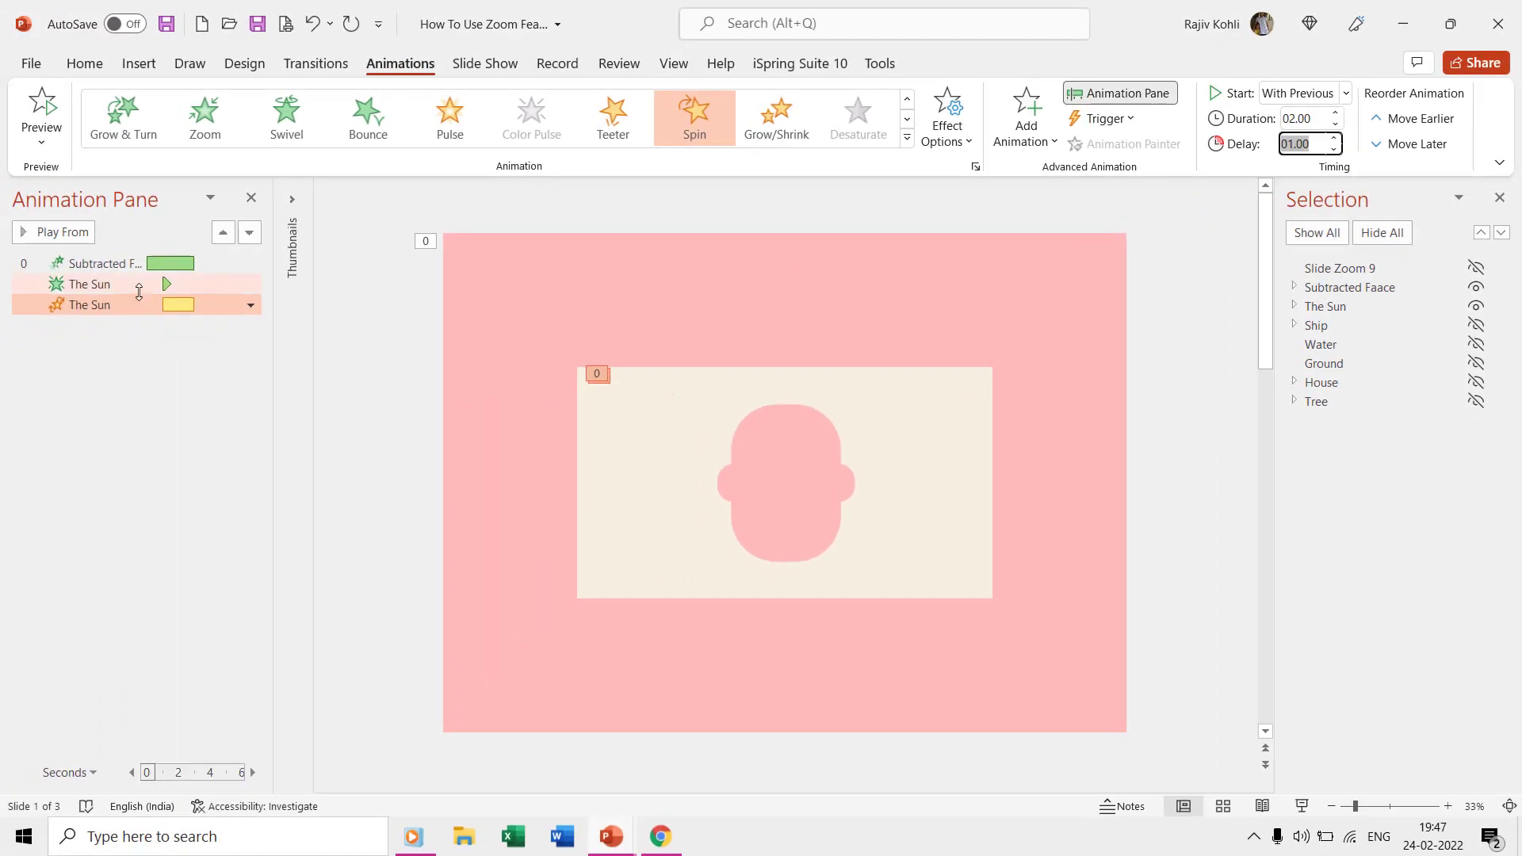
# - Unhide the ship, water, ground, house and tree on slide 1
pyautogui.click(1476, 326)
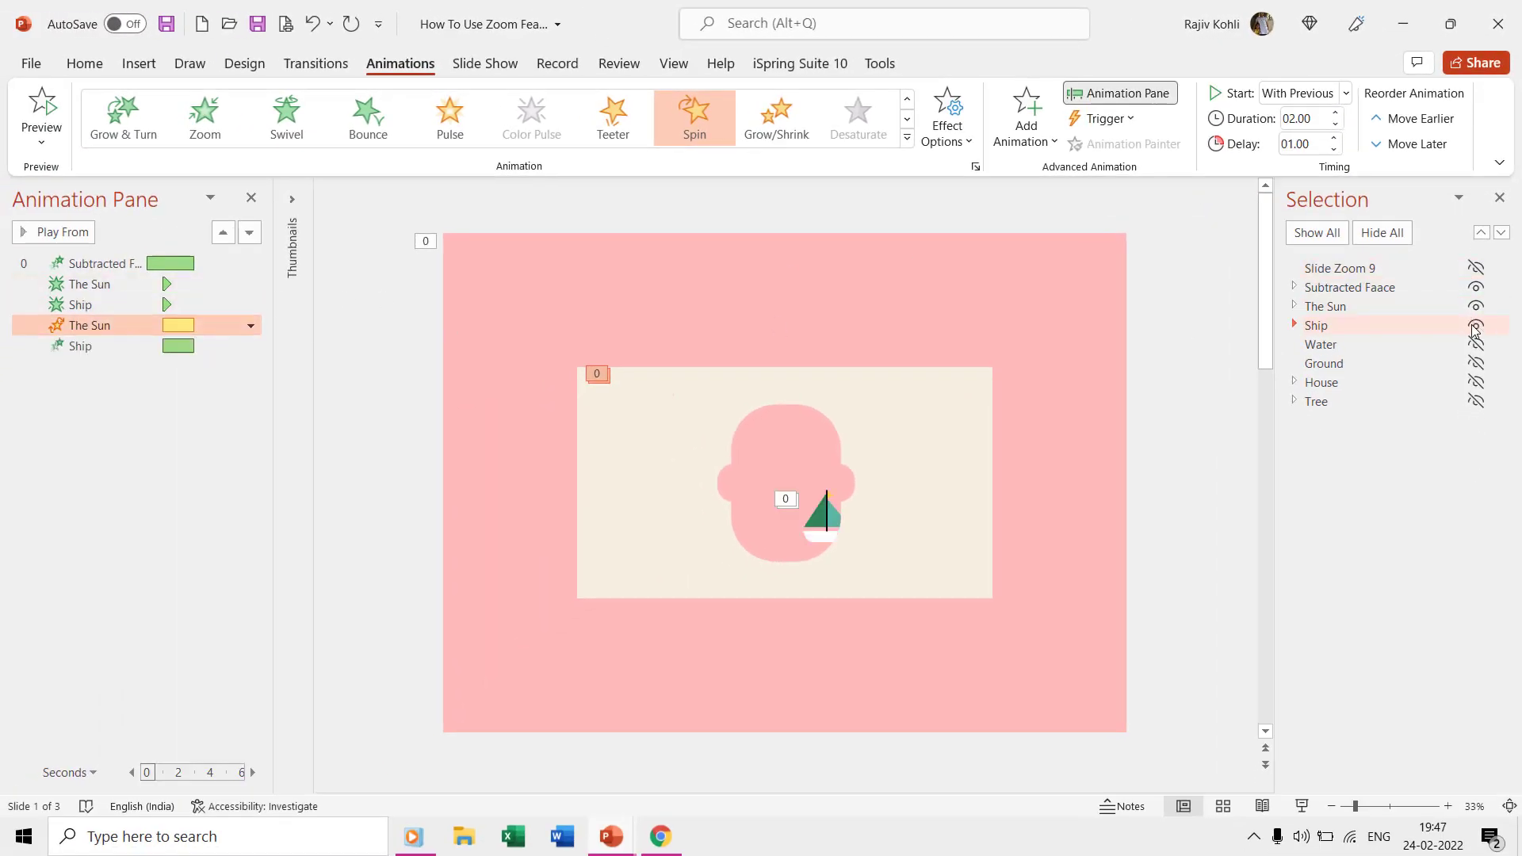
pyautogui.click(1477, 344)
pyautogui.click(1477, 363)
pyautogui.click(1477, 382)
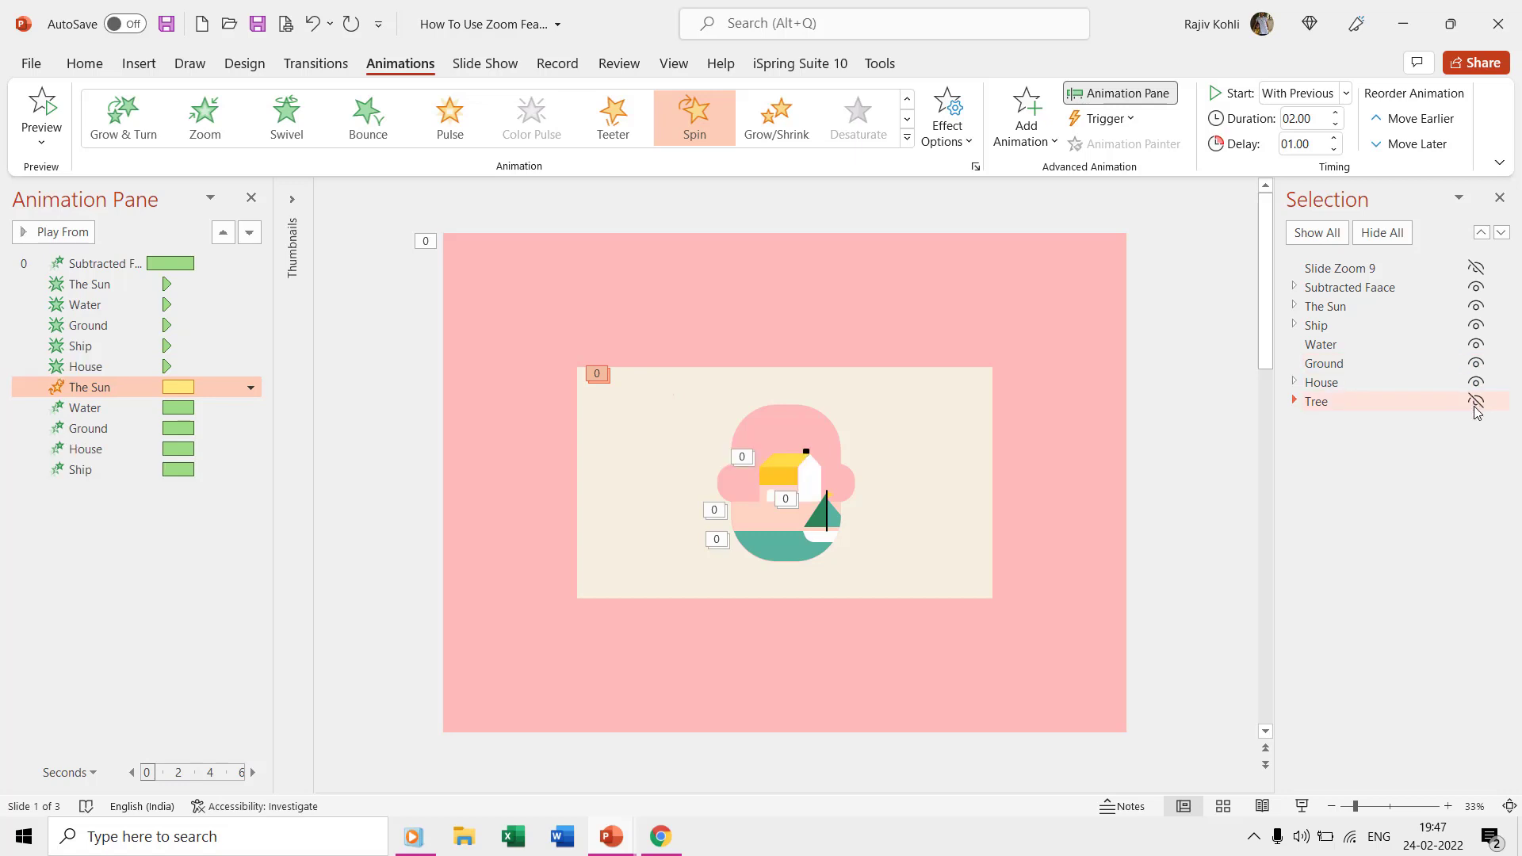
pyautogui.click(1477, 401)
# - Set the Fly In directions for Water, Ground, Tree, House and Ship, with Ship from the right
pyautogui.doubleClick(88, 432)
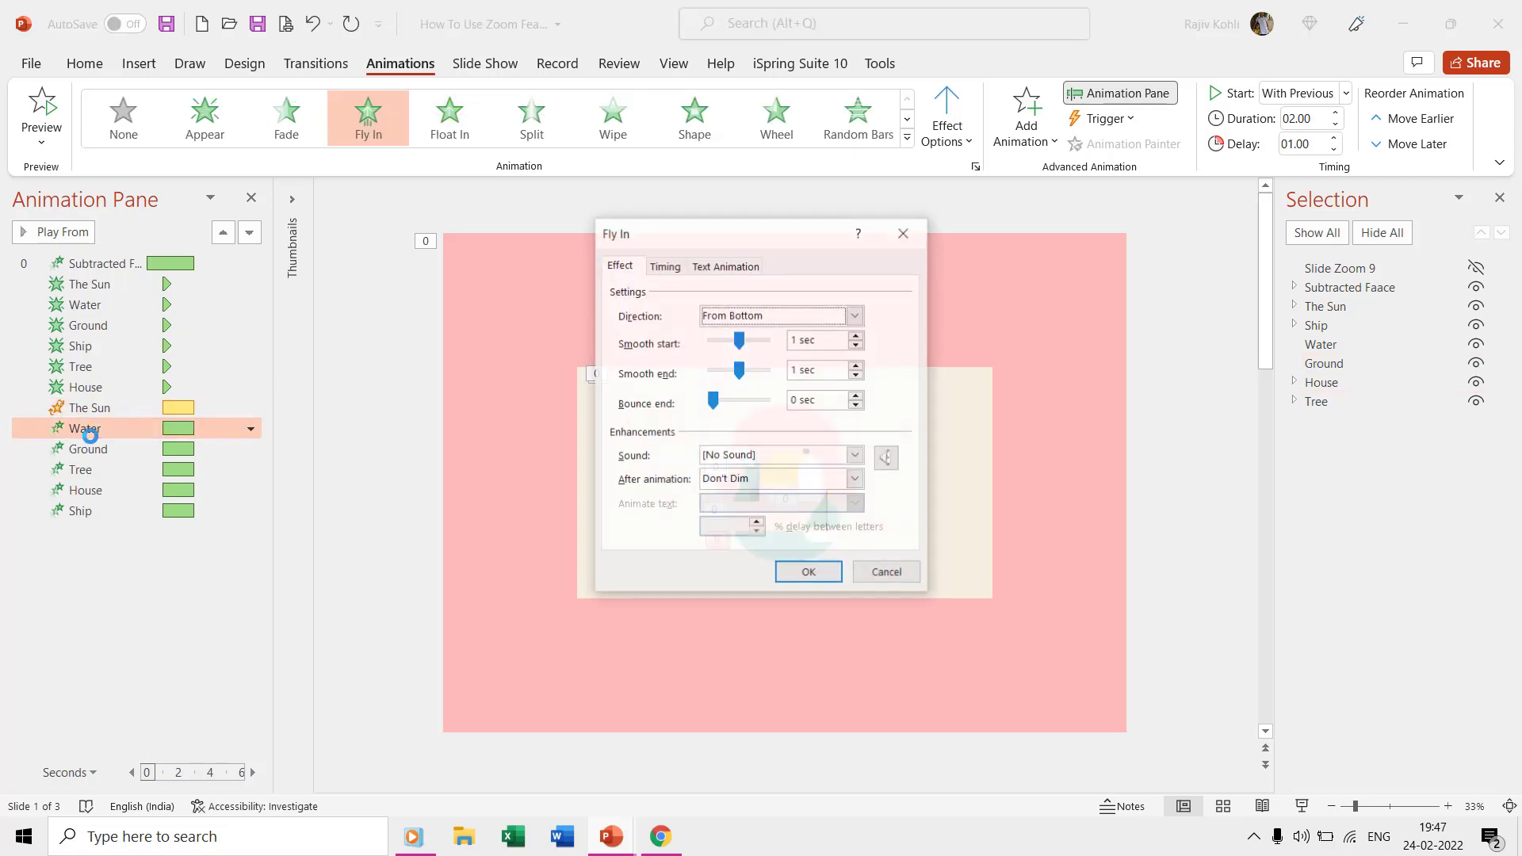
pyautogui.press('Escape')
pyautogui.doubleClick(87, 449)
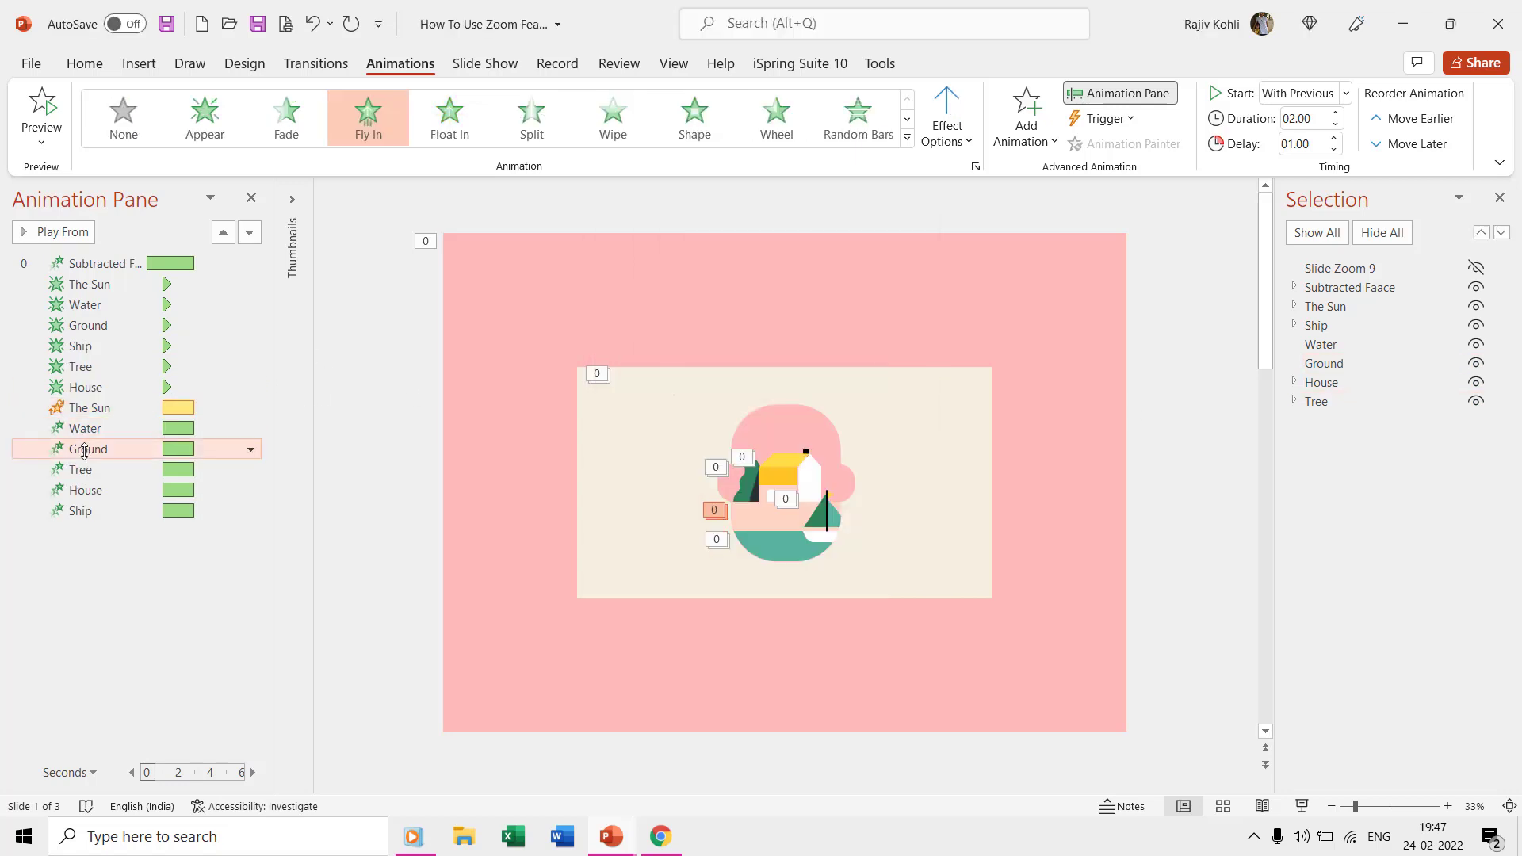
pyautogui.press('Escape')
pyautogui.doubleClick(85, 473)
pyautogui.press('Escape')
pyautogui.doubleClick(90, 491)
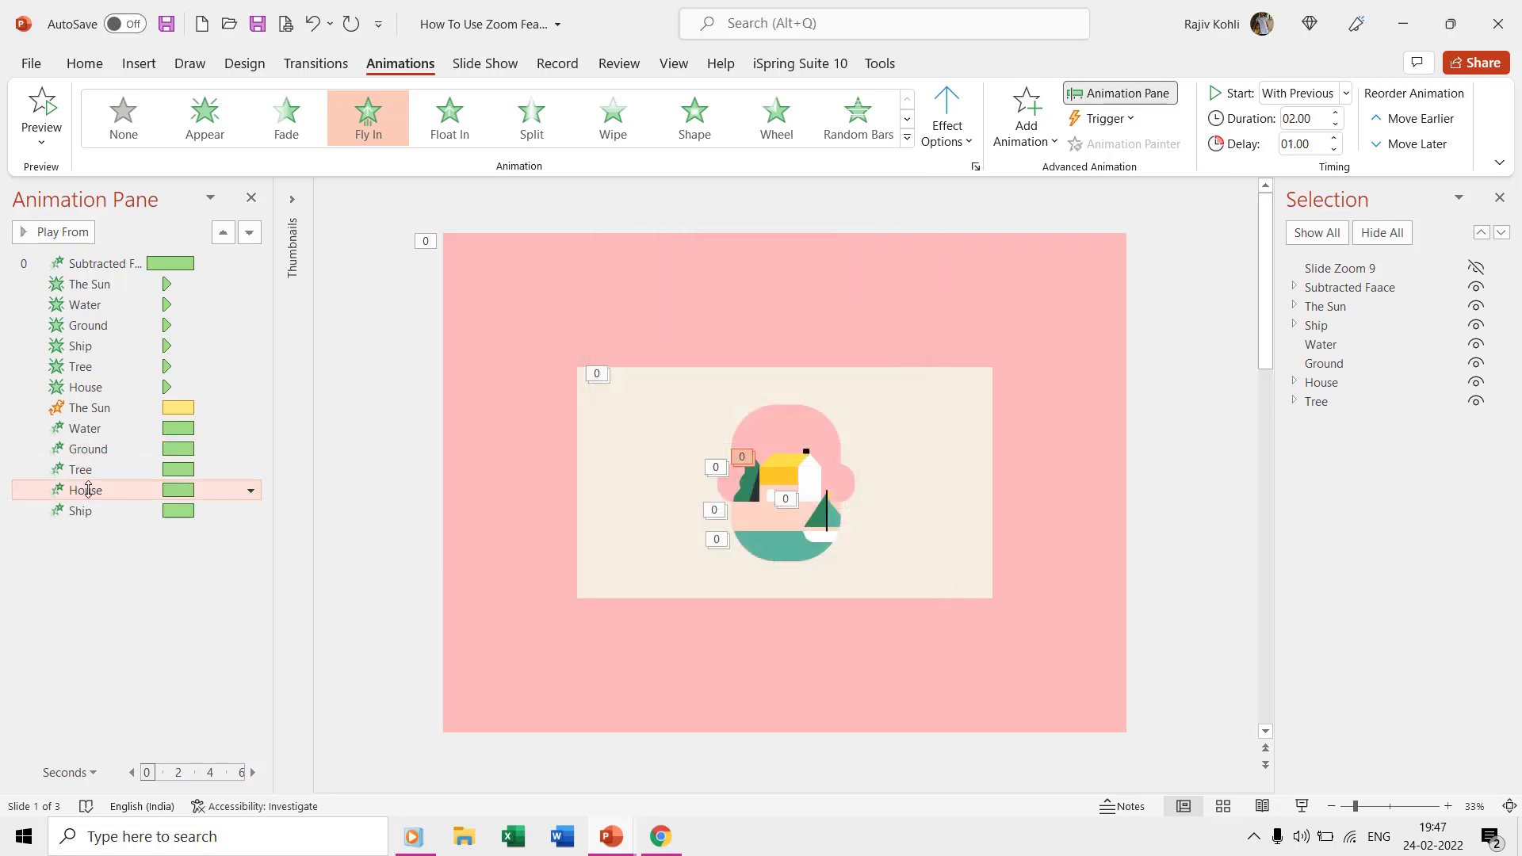
pyautogui.press('Escape')
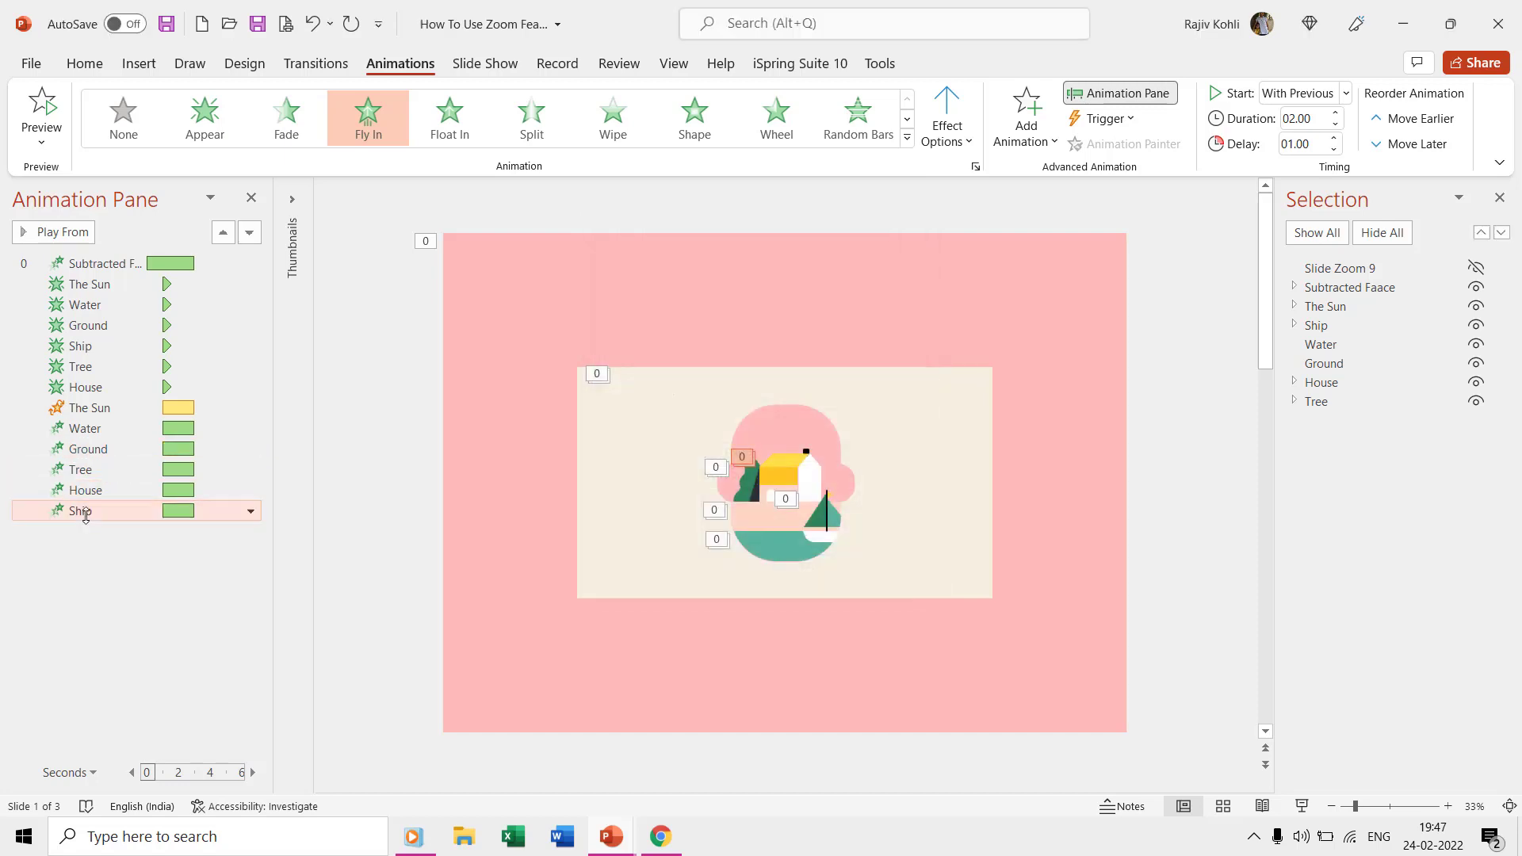
pyautogui.doubleClick(84, 512)
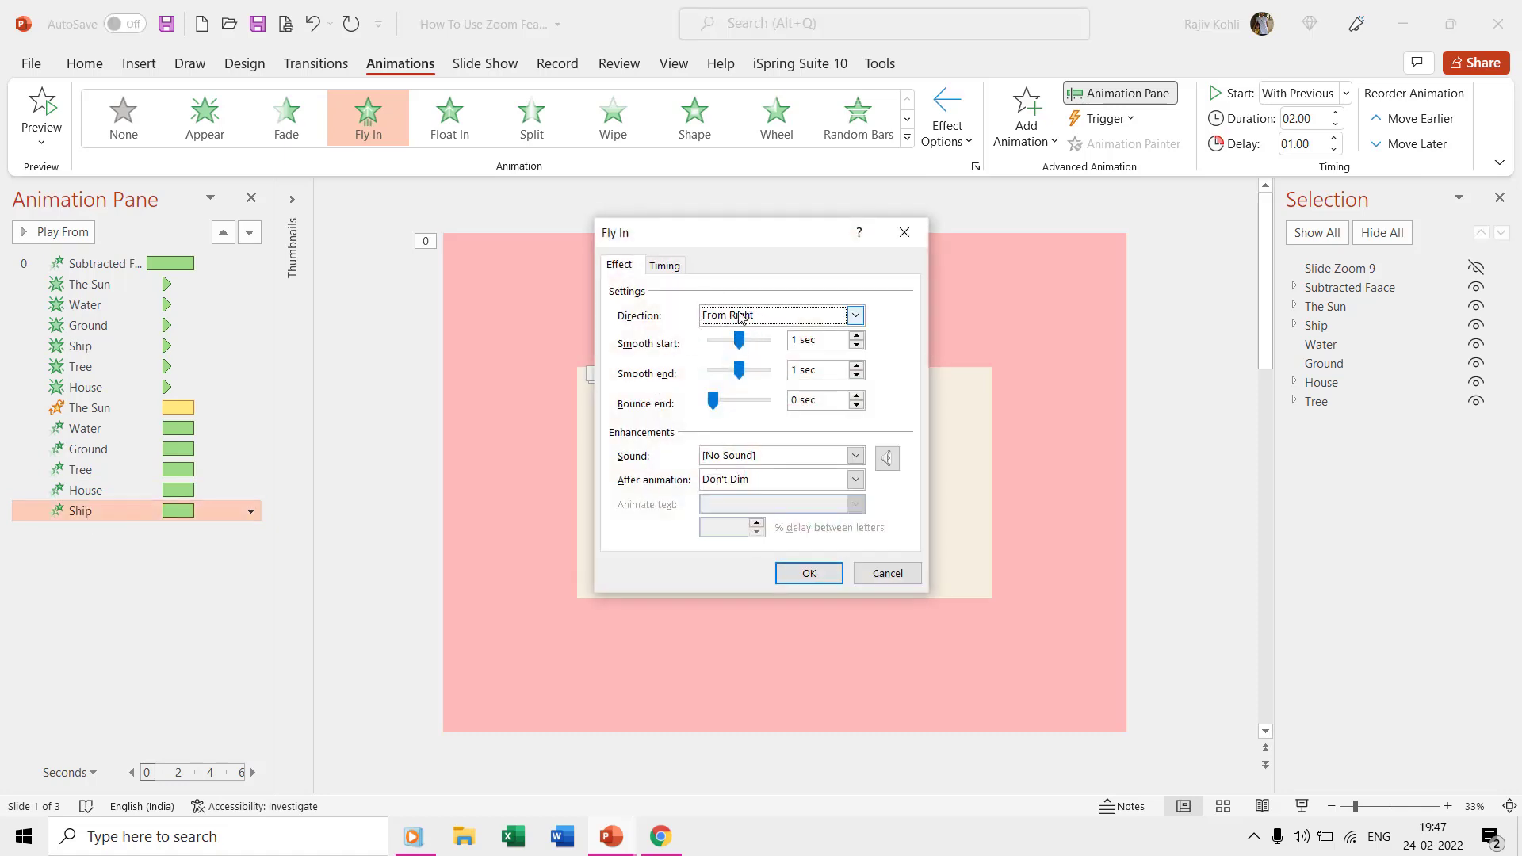
pyautogui.press('Escape')
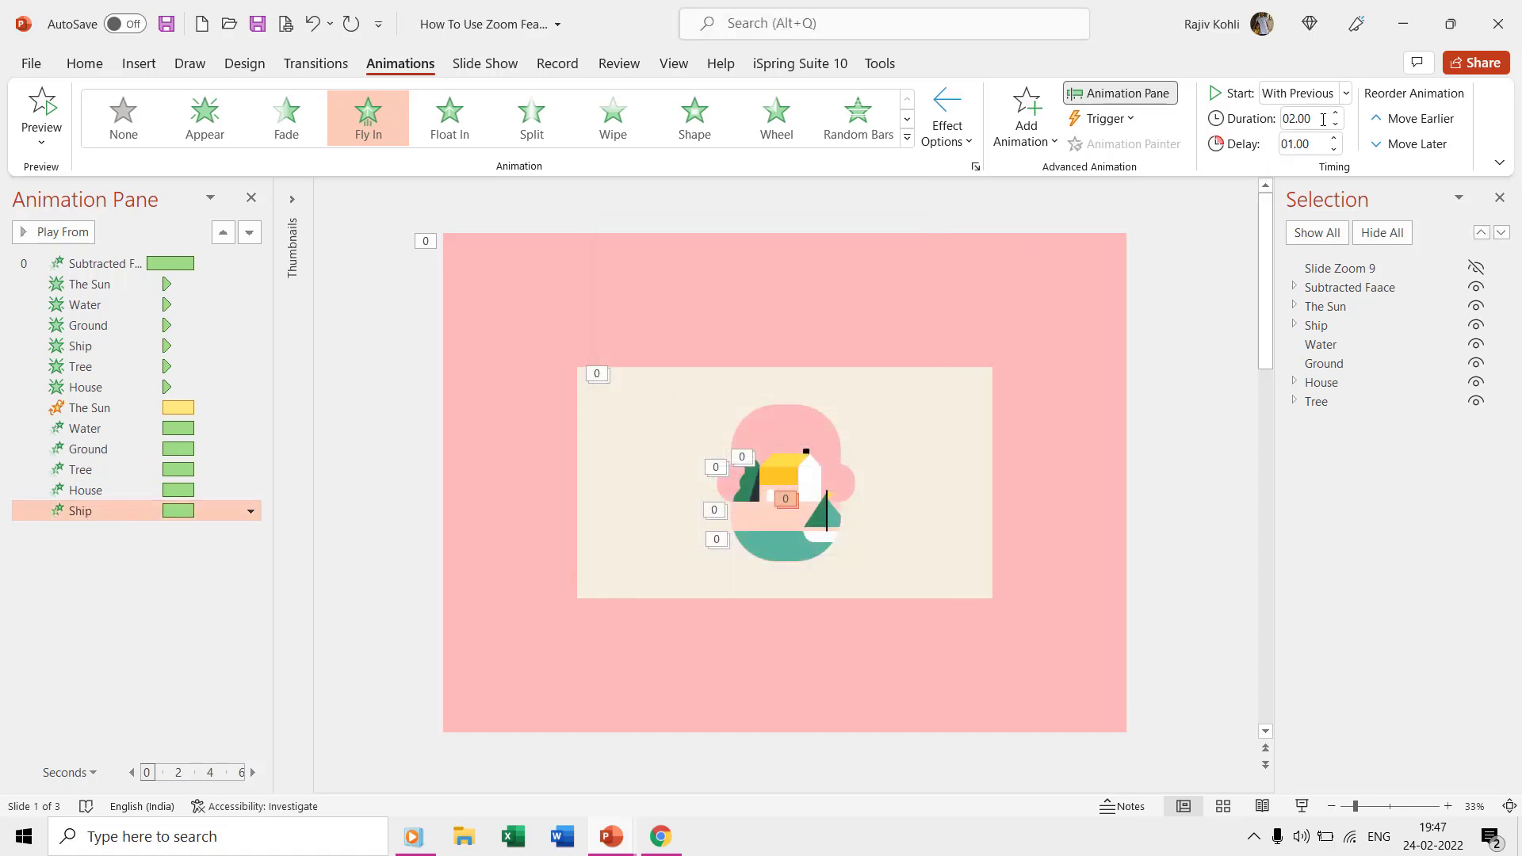
# - Adjust the delays of the Ship fly-in and the appear animations from The Sun through House
pyautogui.click(1312, 146)
pyautogui.click(119, 284)
pyautogui.keyDown('shift'); pyautogui.click(94, 385); pyautogui.keyUp('shift')
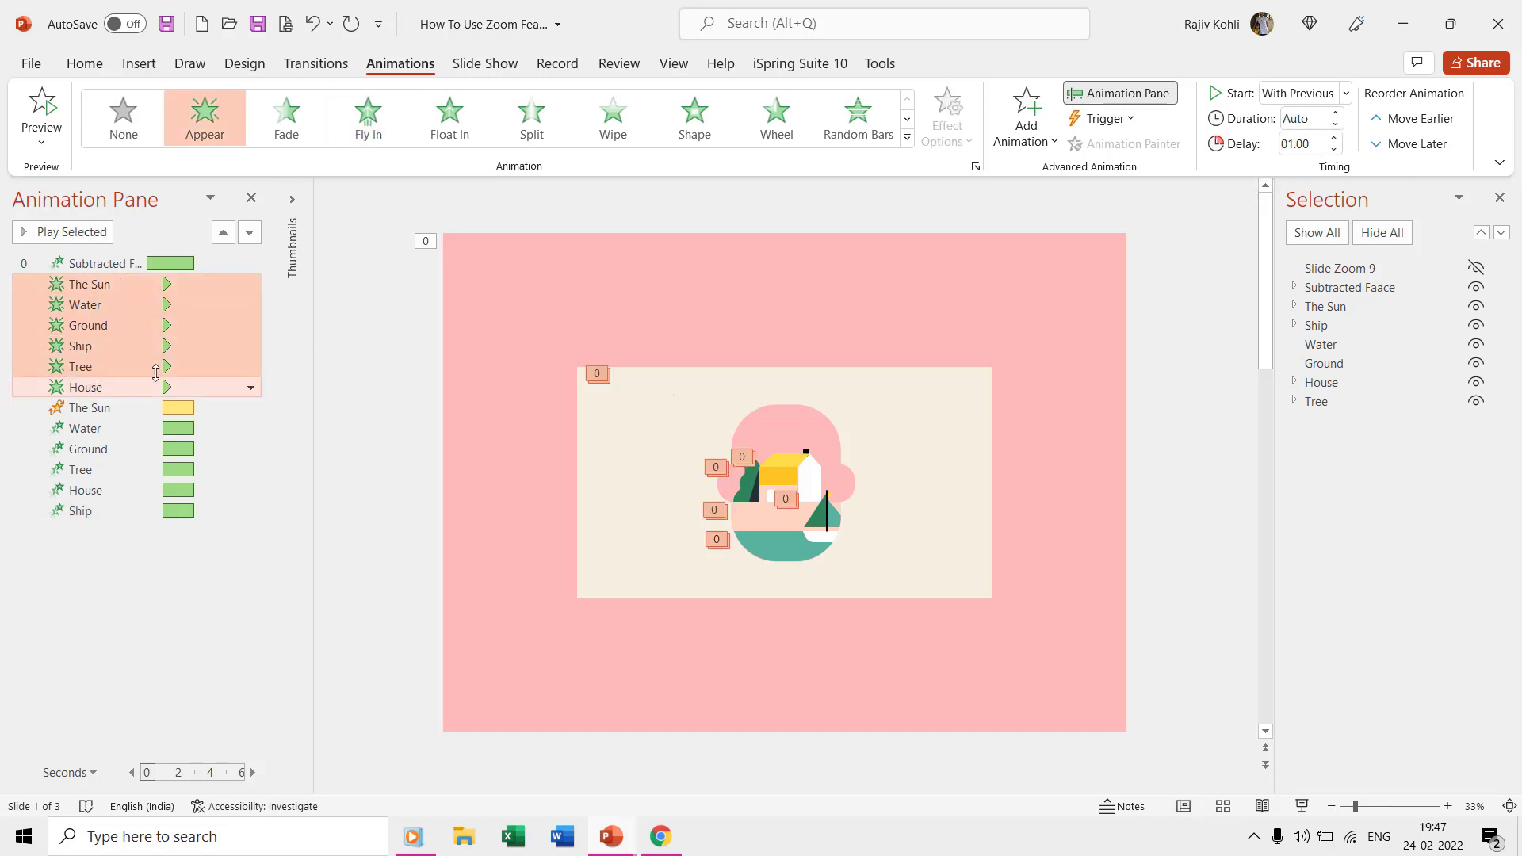
pyautogui.click(1314, 146)
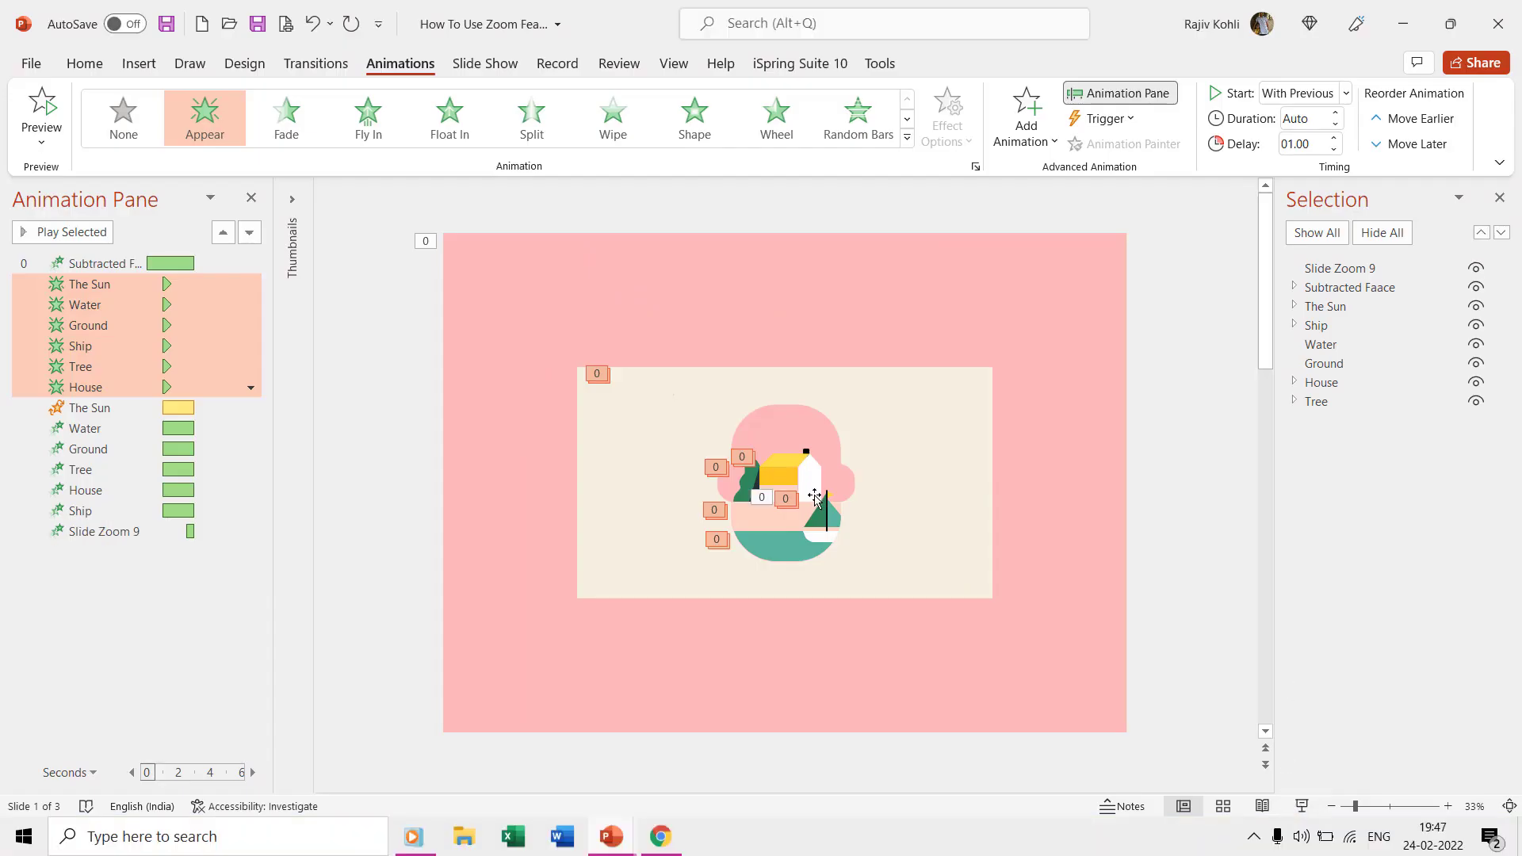
# - Duplicate slide 1 into a new second slide and return to slide 1
pyautogui.click(810, 504)
pyautogui.scroll(10, 807, 497)
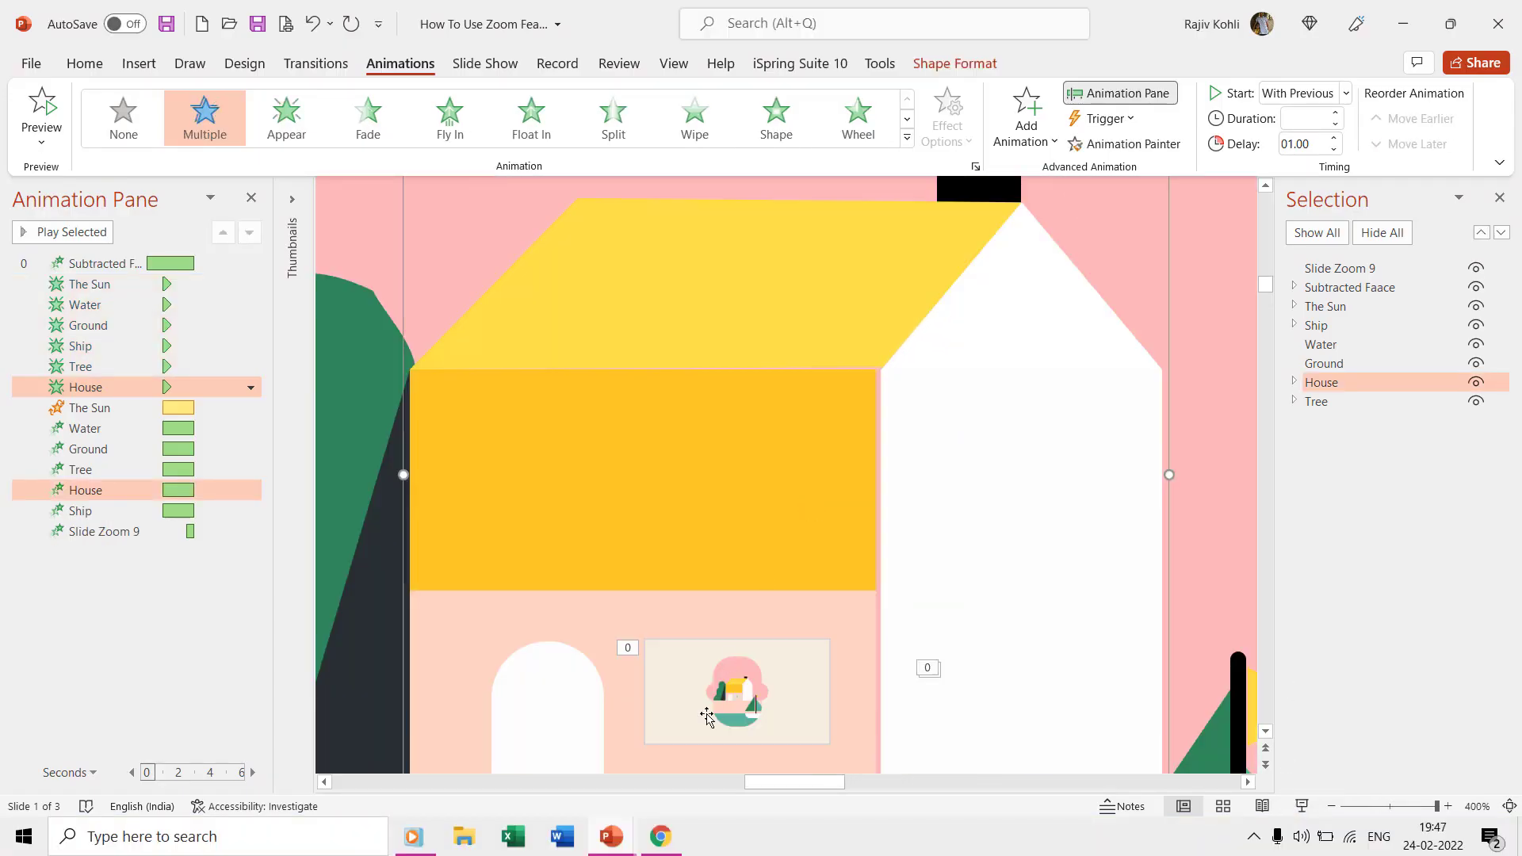
pyautogui.click(703, 723)
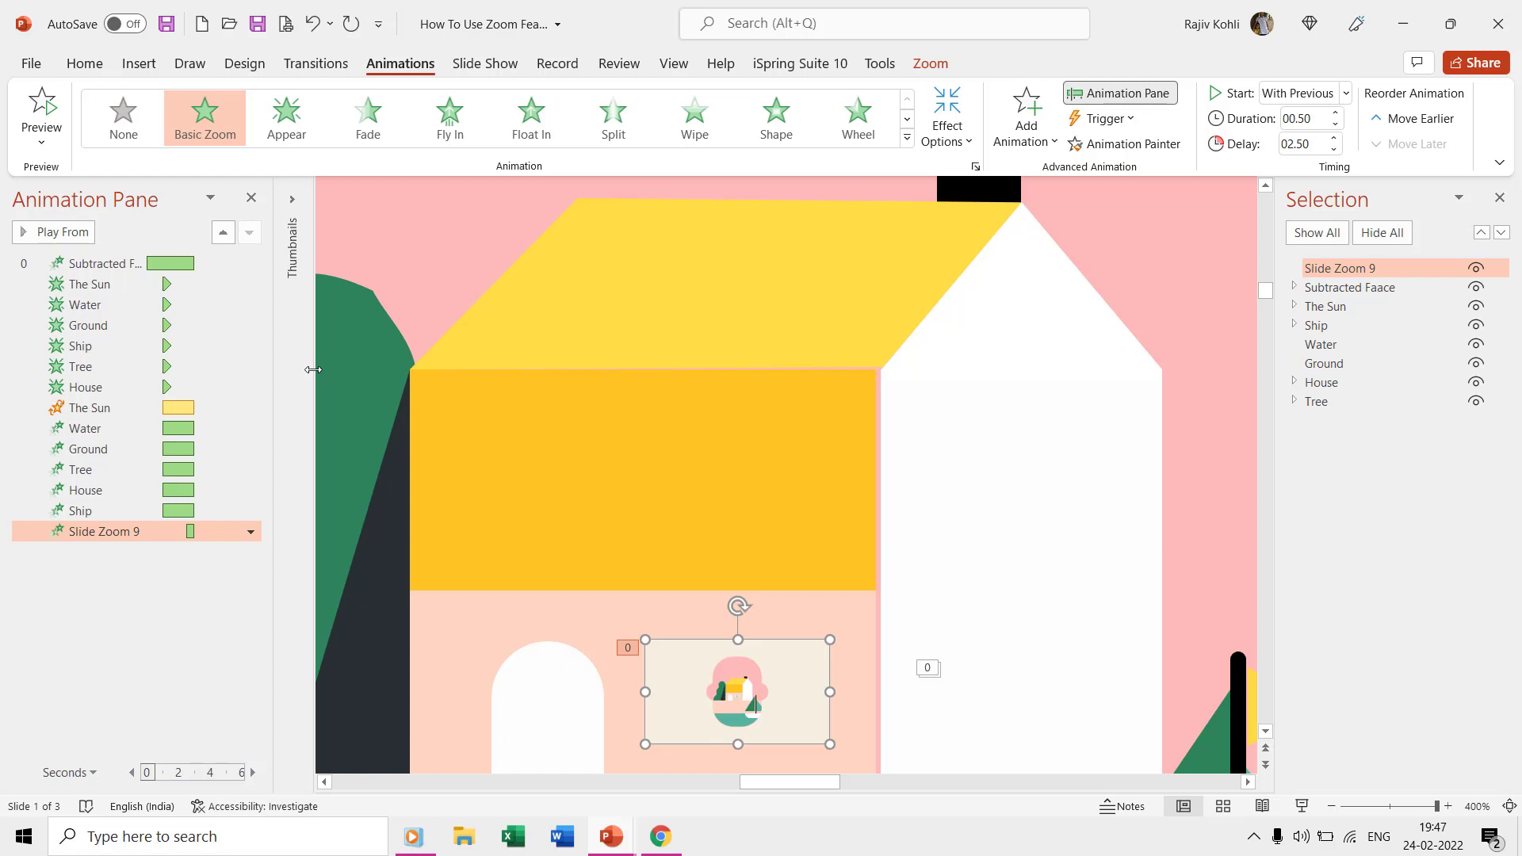
pyautogui.moveTo(313, 370); pyautogui.dragTo(441, 369)
pyautogui.rightClick(340, 228)
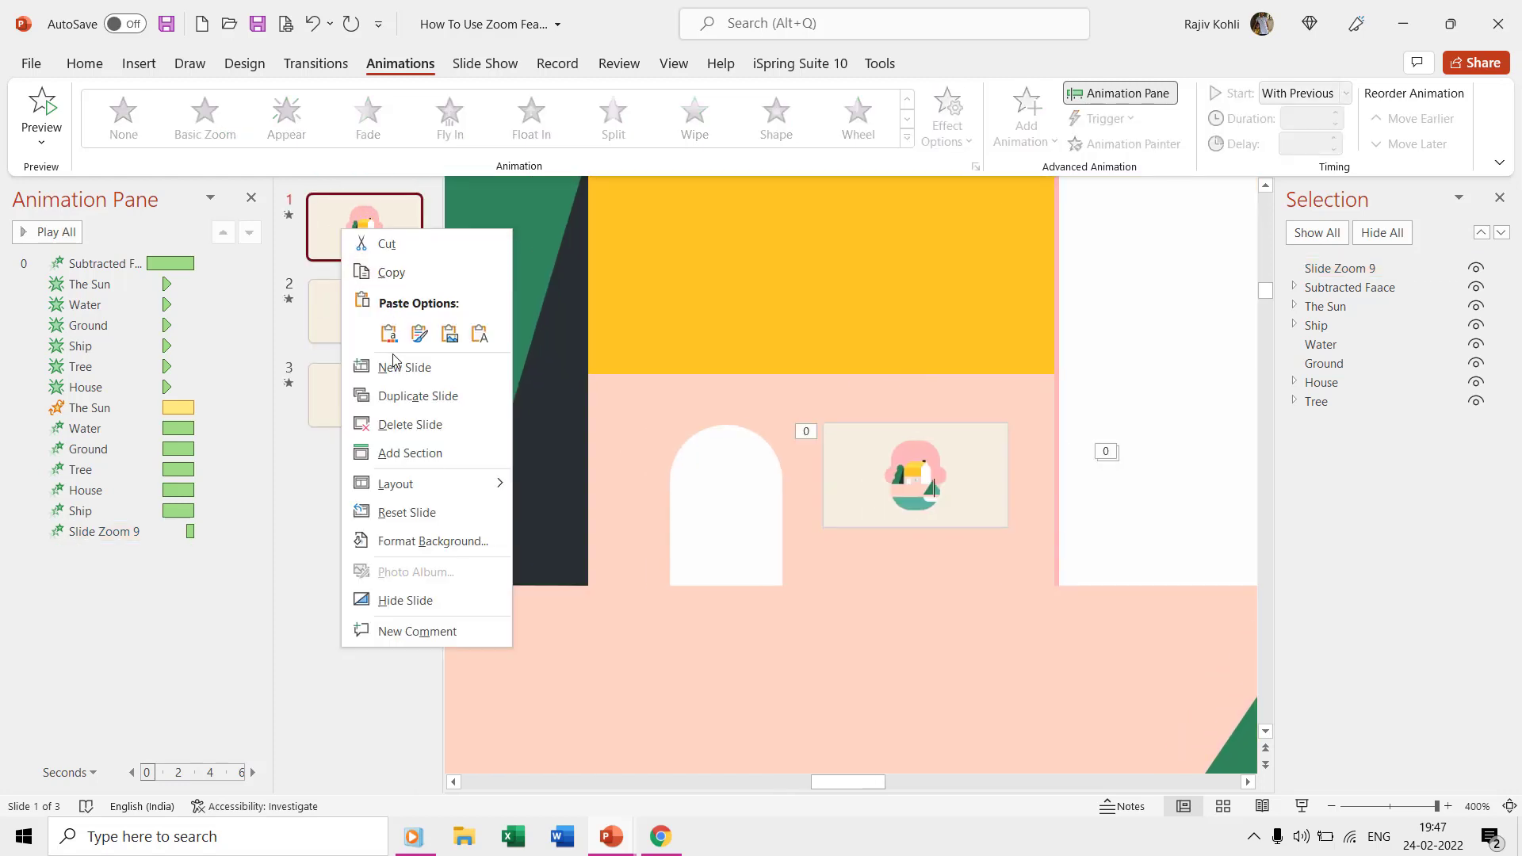
pyautogui.click(397, 397)
pyautogui.click(379, 307)
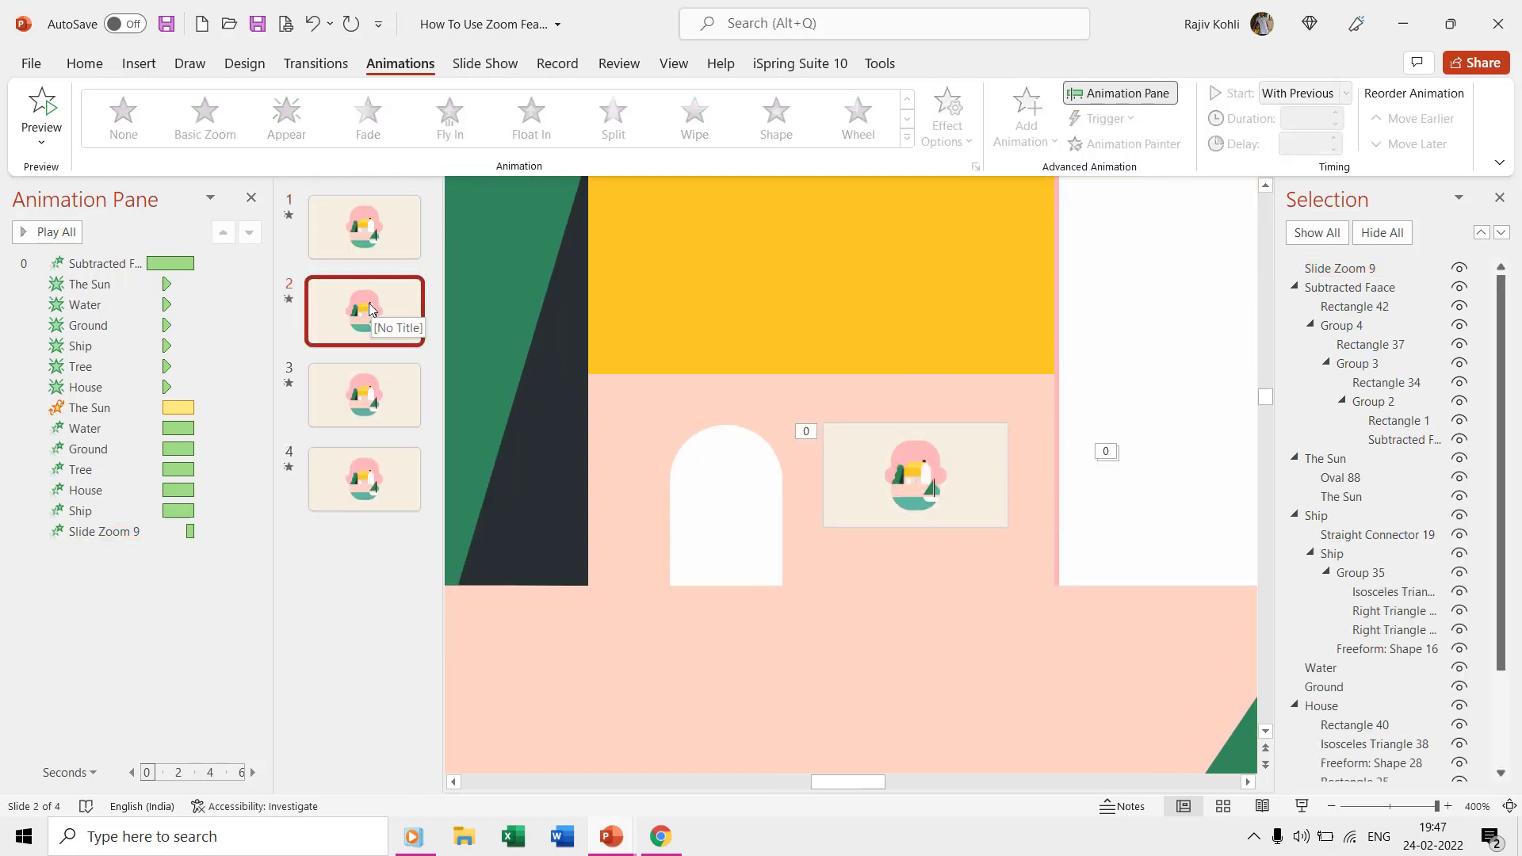
pyautogui.click(365, 238)
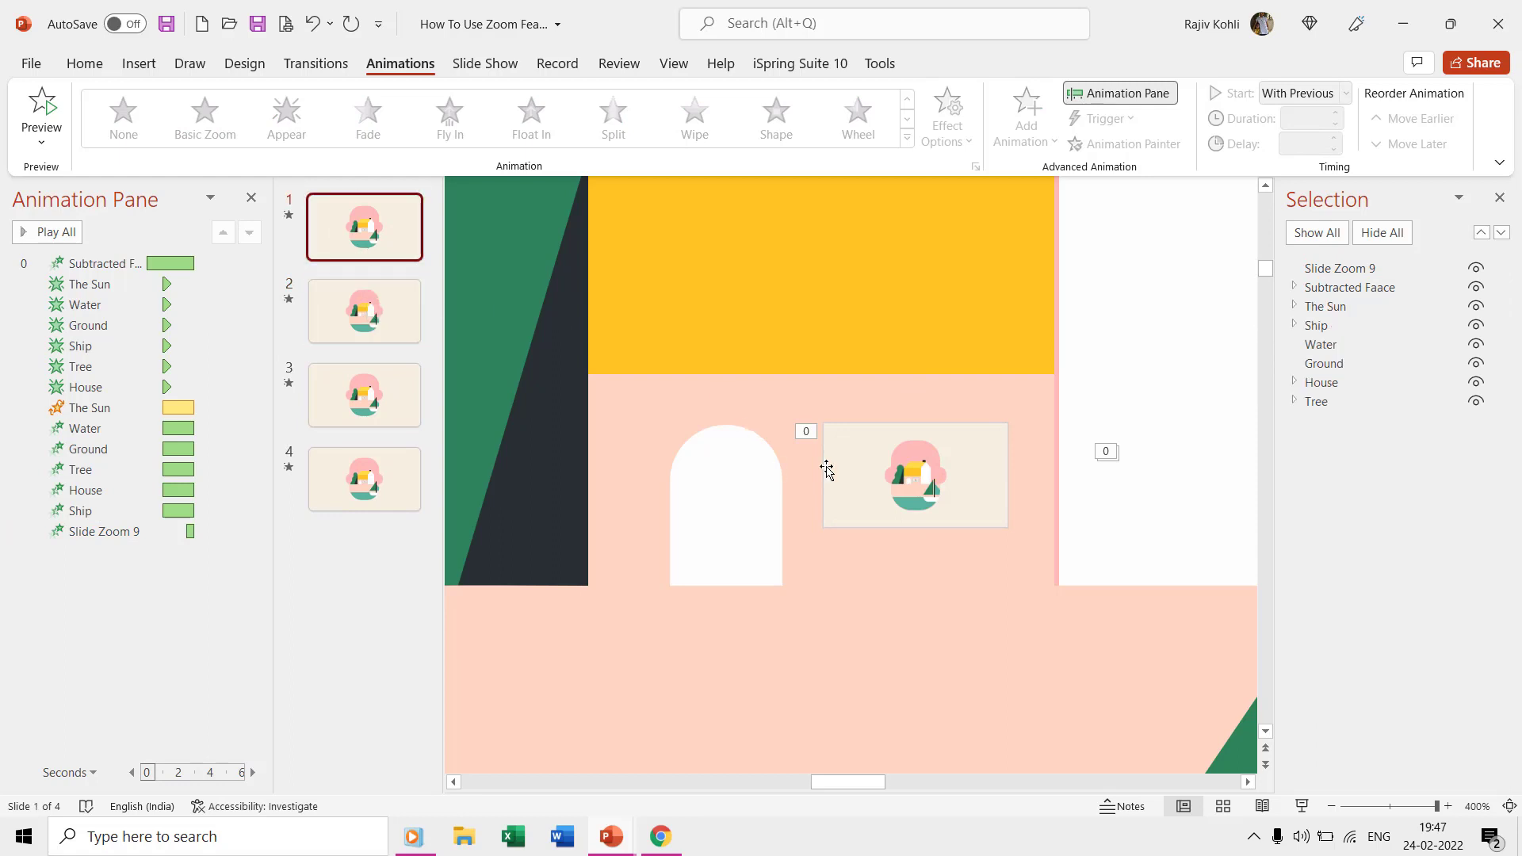
# - Delete Slide Zoom 9 from slide 1 and open the Insert Slide Zoom dialog
pyautogui.click(905, 477)
pyautogui.press('Delete')
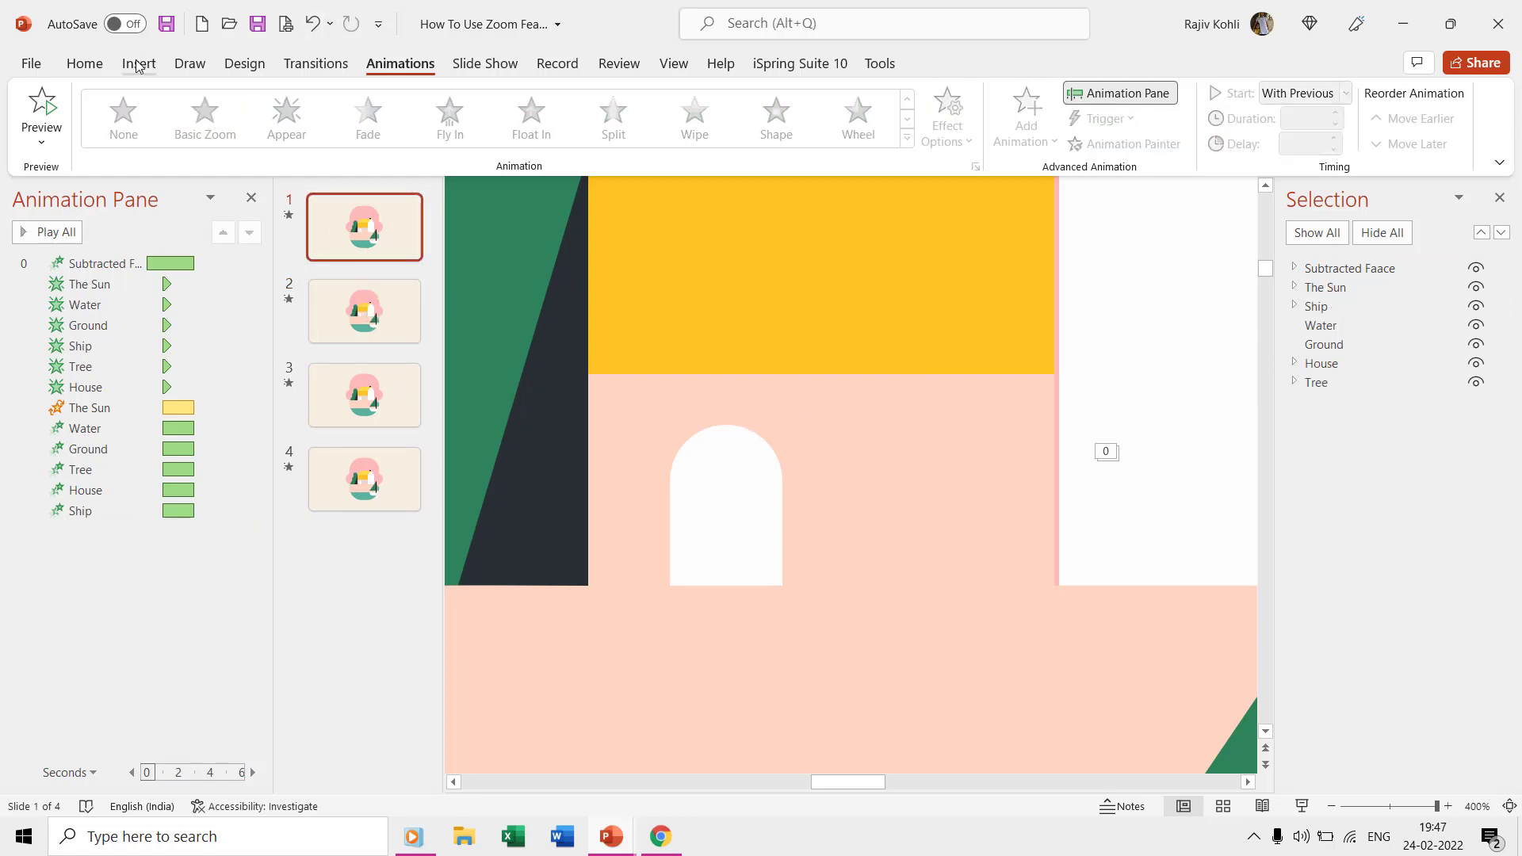
pyautogui.click(139, 63)
pyautogui.click(704, 141)
pyautogui.click(750, 229)
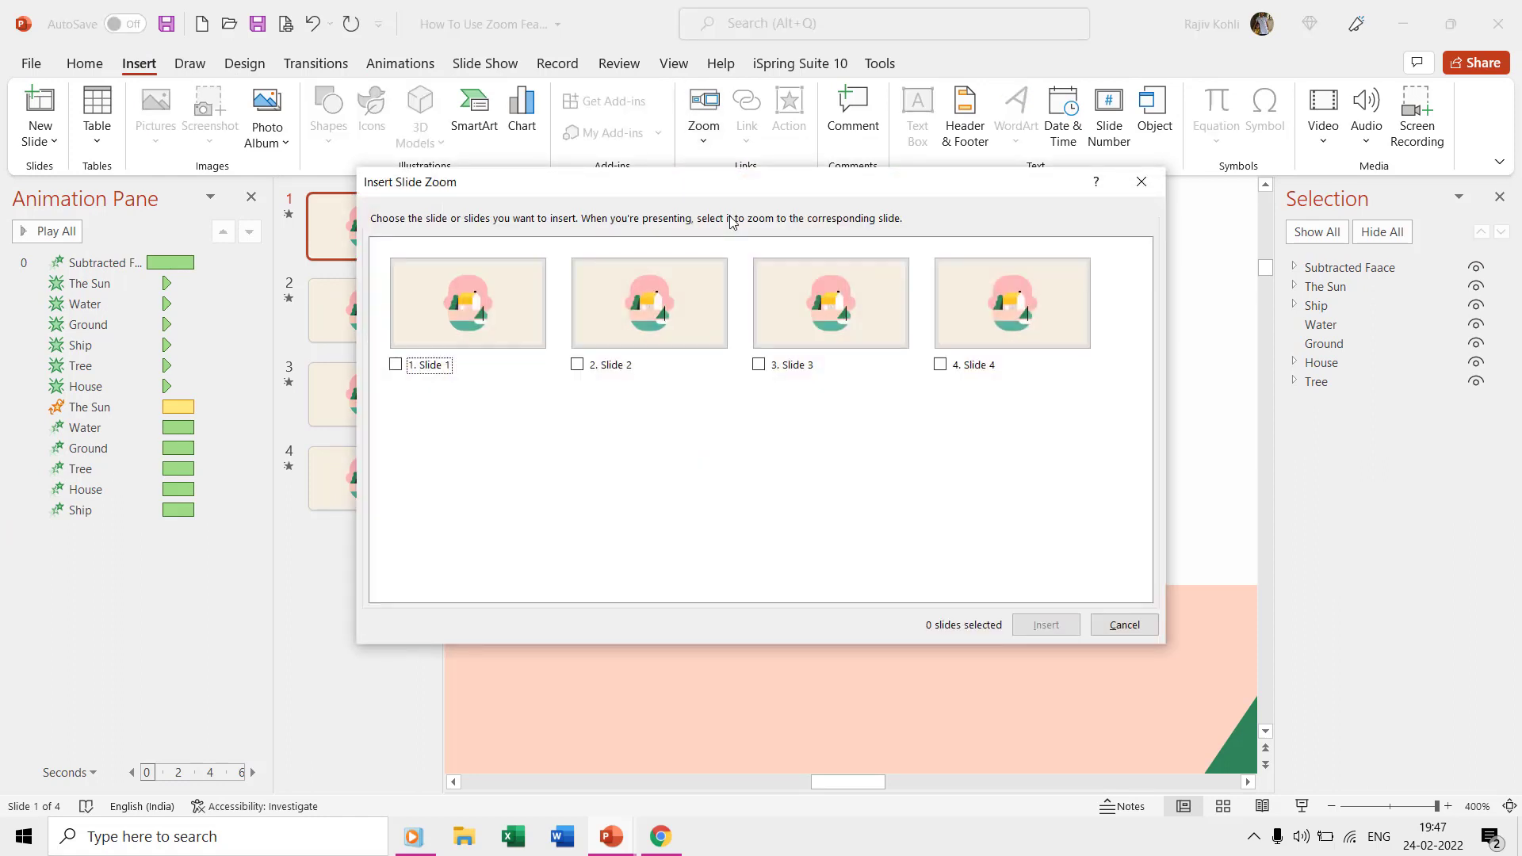
# - Insert a slide zoom of Slide 2 and move it down onto the house
pyautogui.click(577, 365)
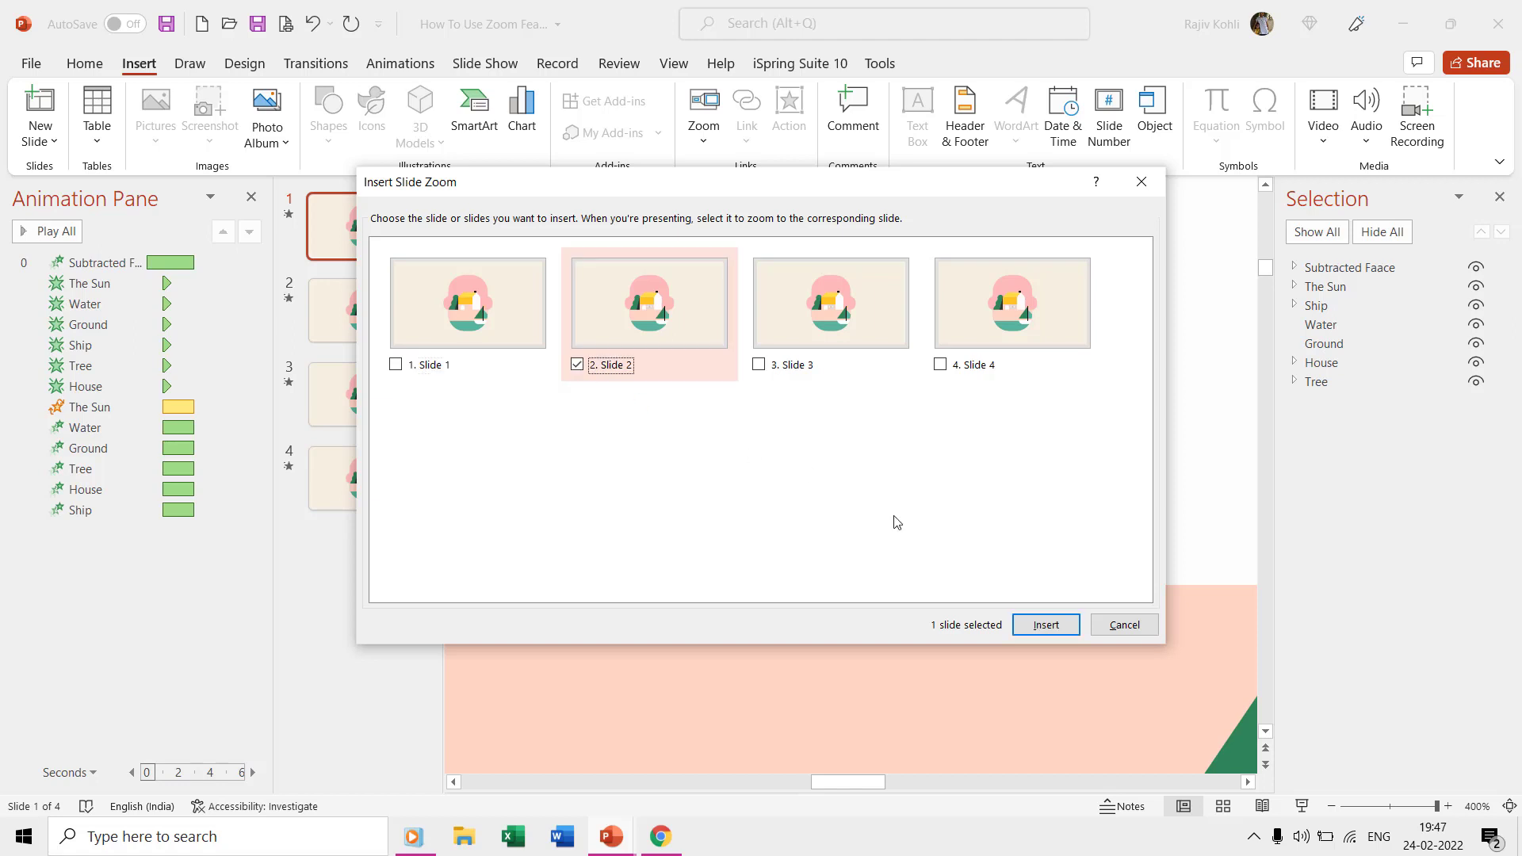
pyautogui.click(1058, 624)
pyautogui.scroll(-5, 885, 485)
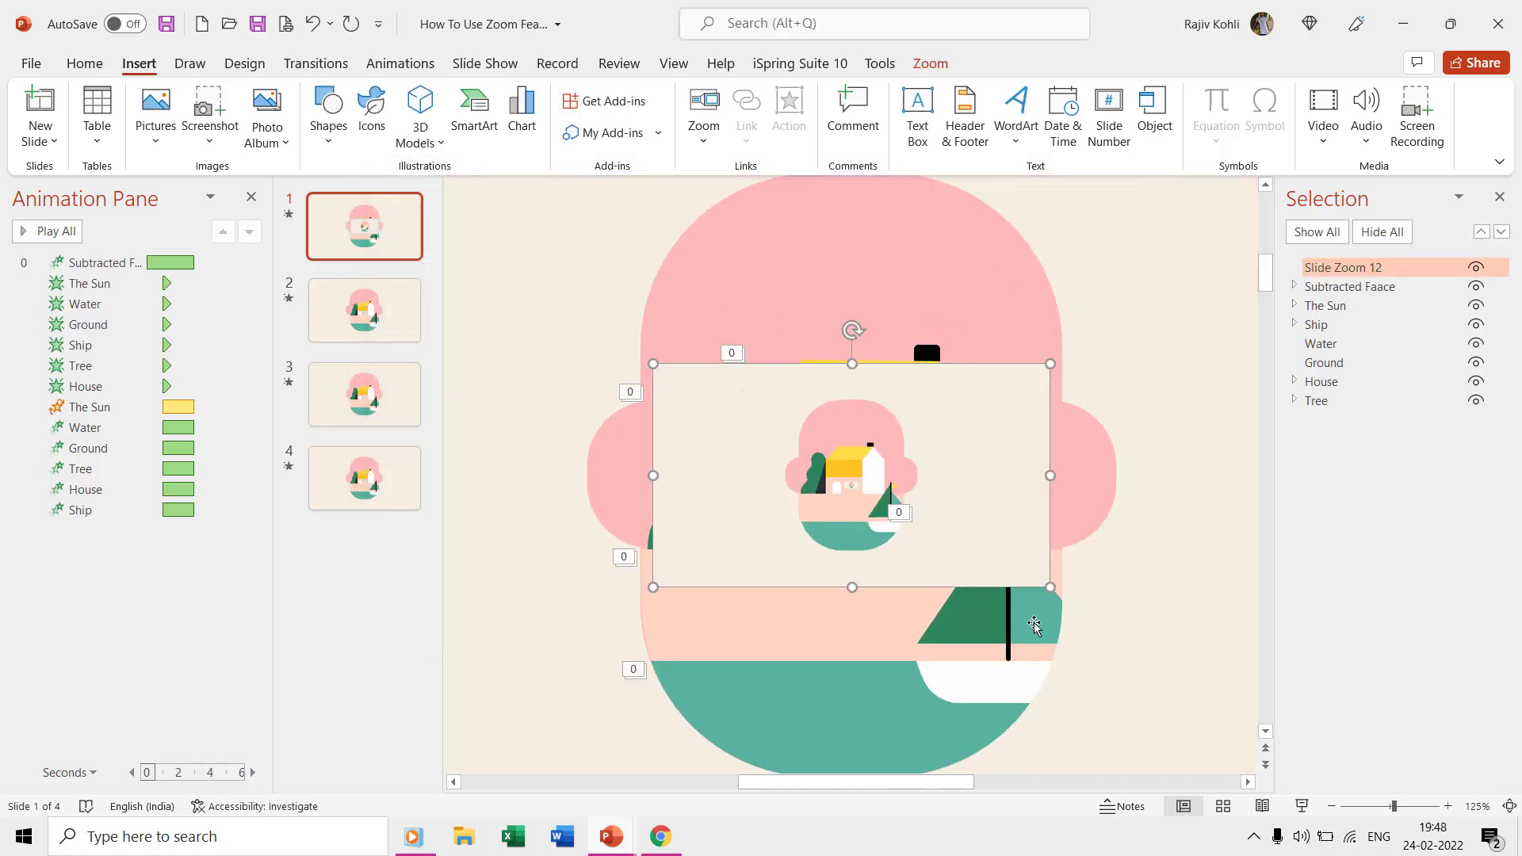
pyautogui.press('Escape')
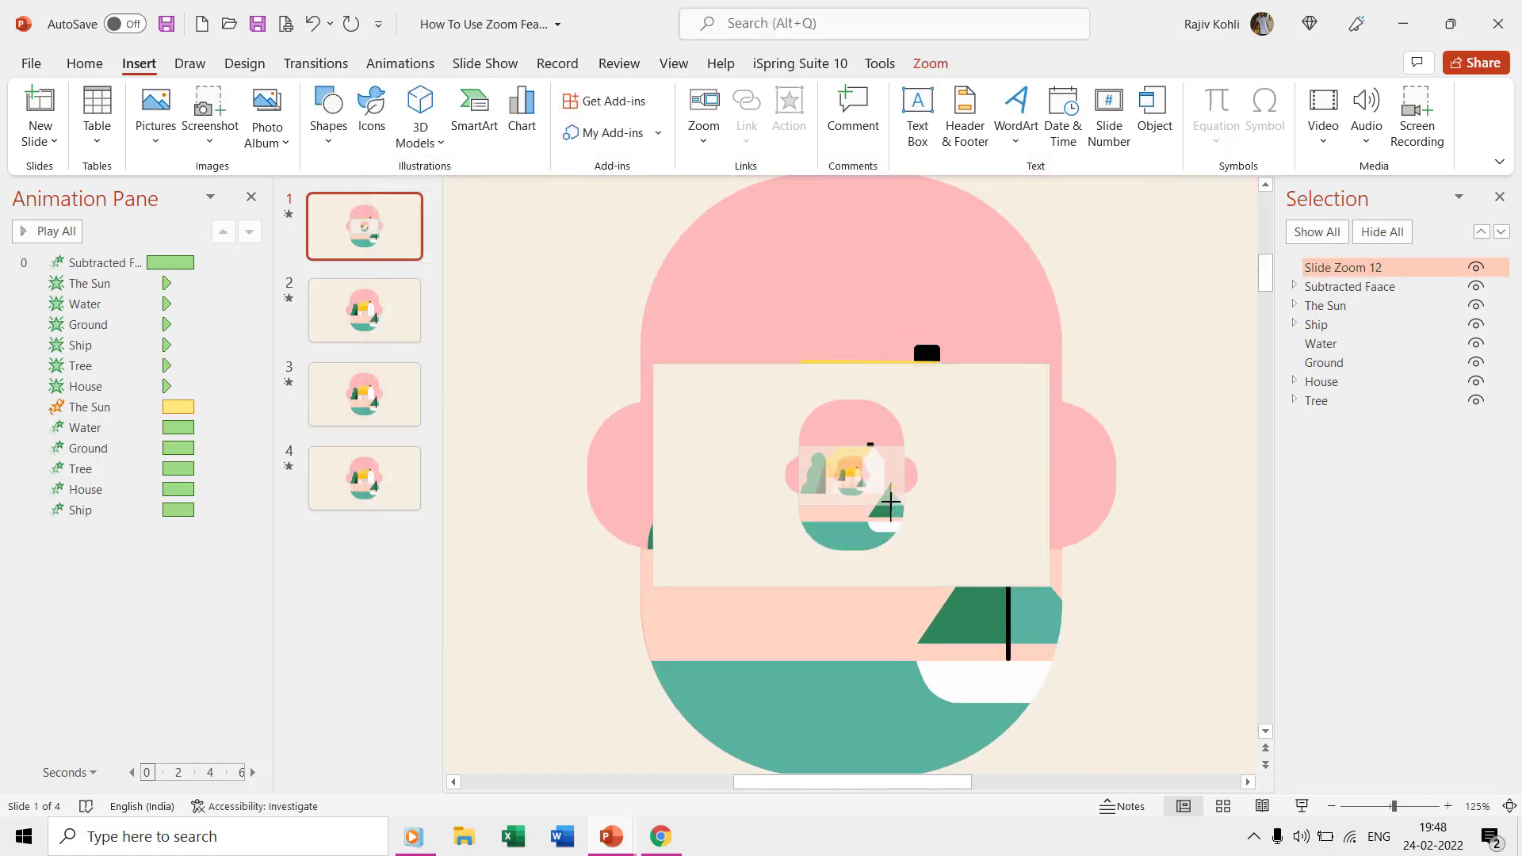
pyautogui.click(864, 478)
pyautogui.moveTo(864, 478); pyautogui.dragTo(861, 519)
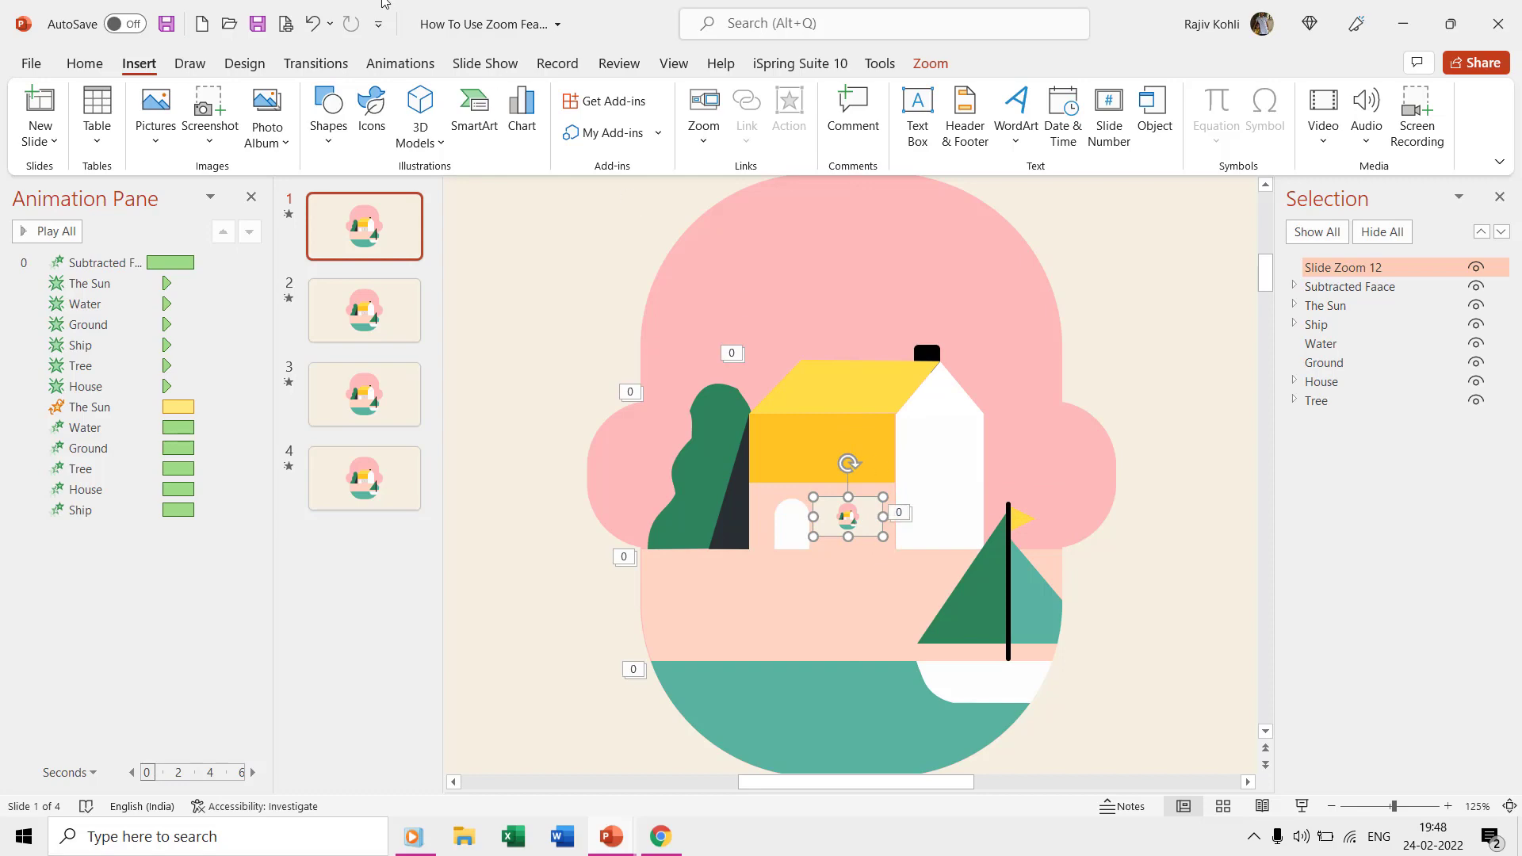
# - Apply the Basic Zoom entrance effect to Slide Zoom 12
pyautogui.click(400, 62)
pyautogui.click(1026, 119)
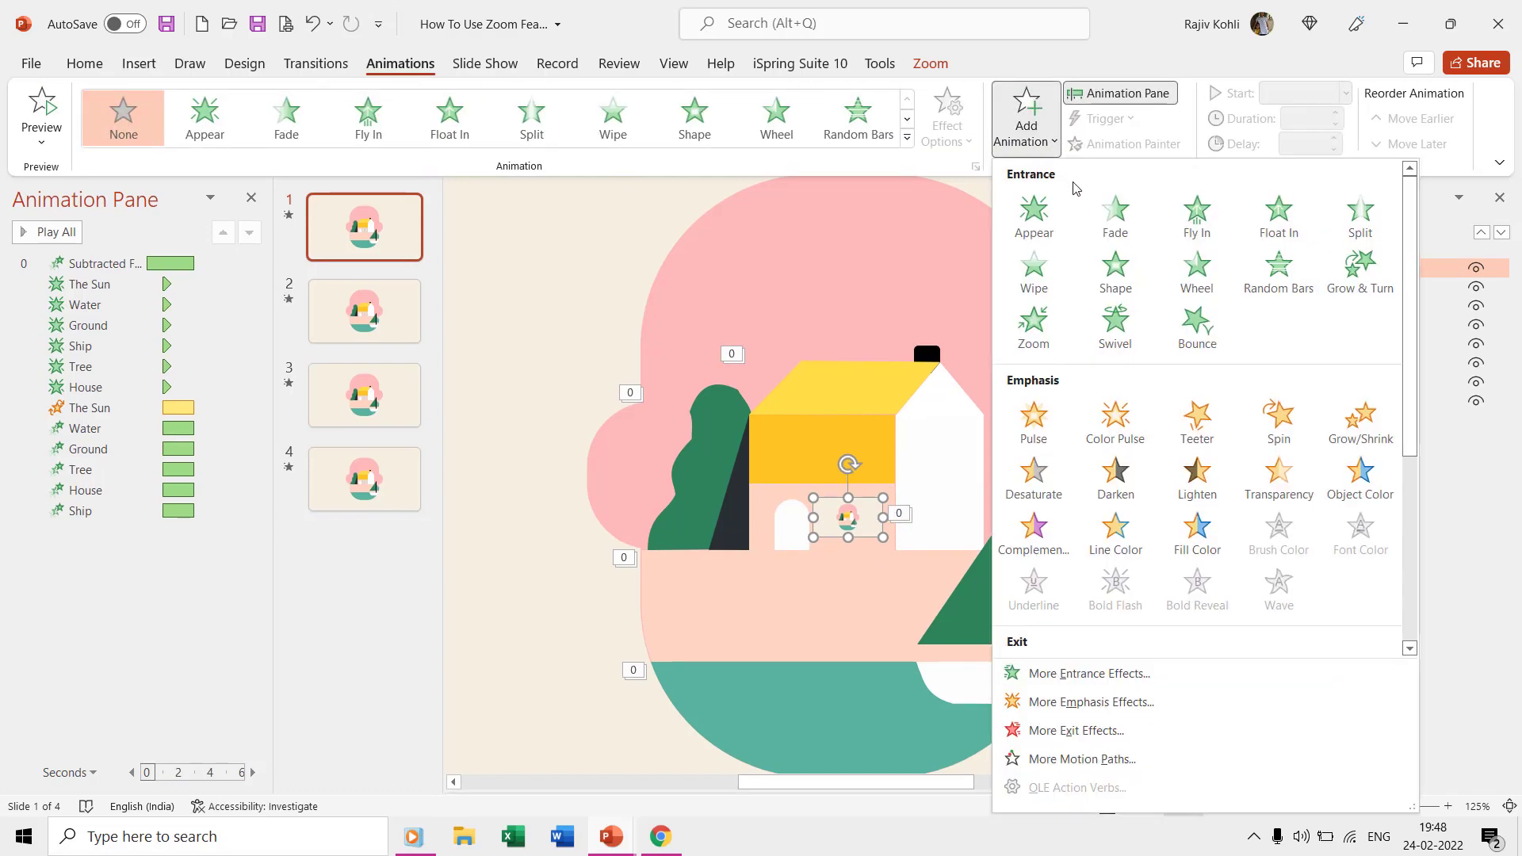
pyautogui.click(1089, 673)
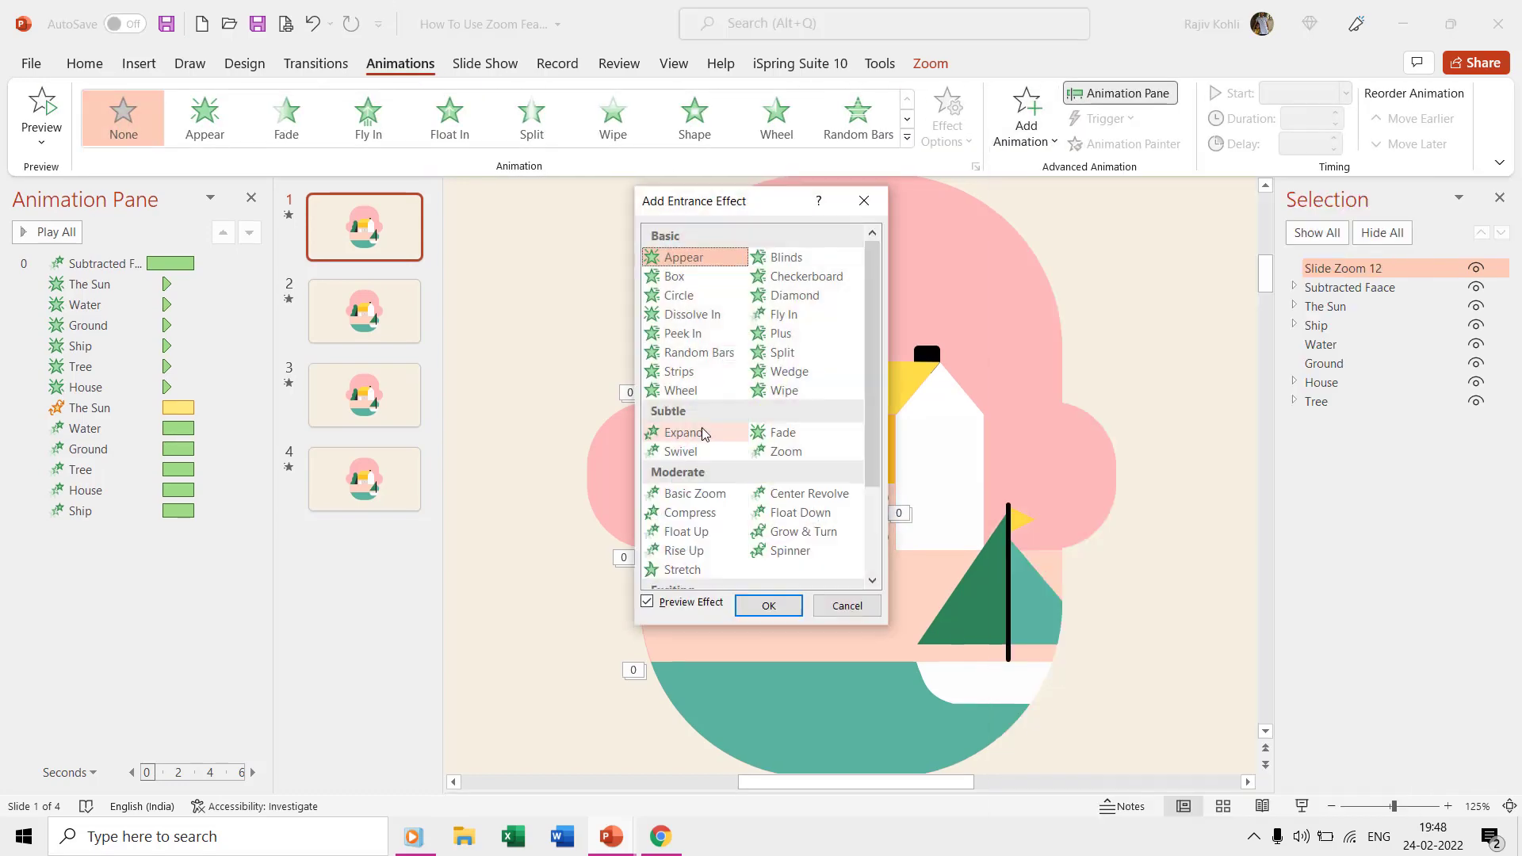
pyautogui.click(695, 493)
pyautogui.click(775, 600)
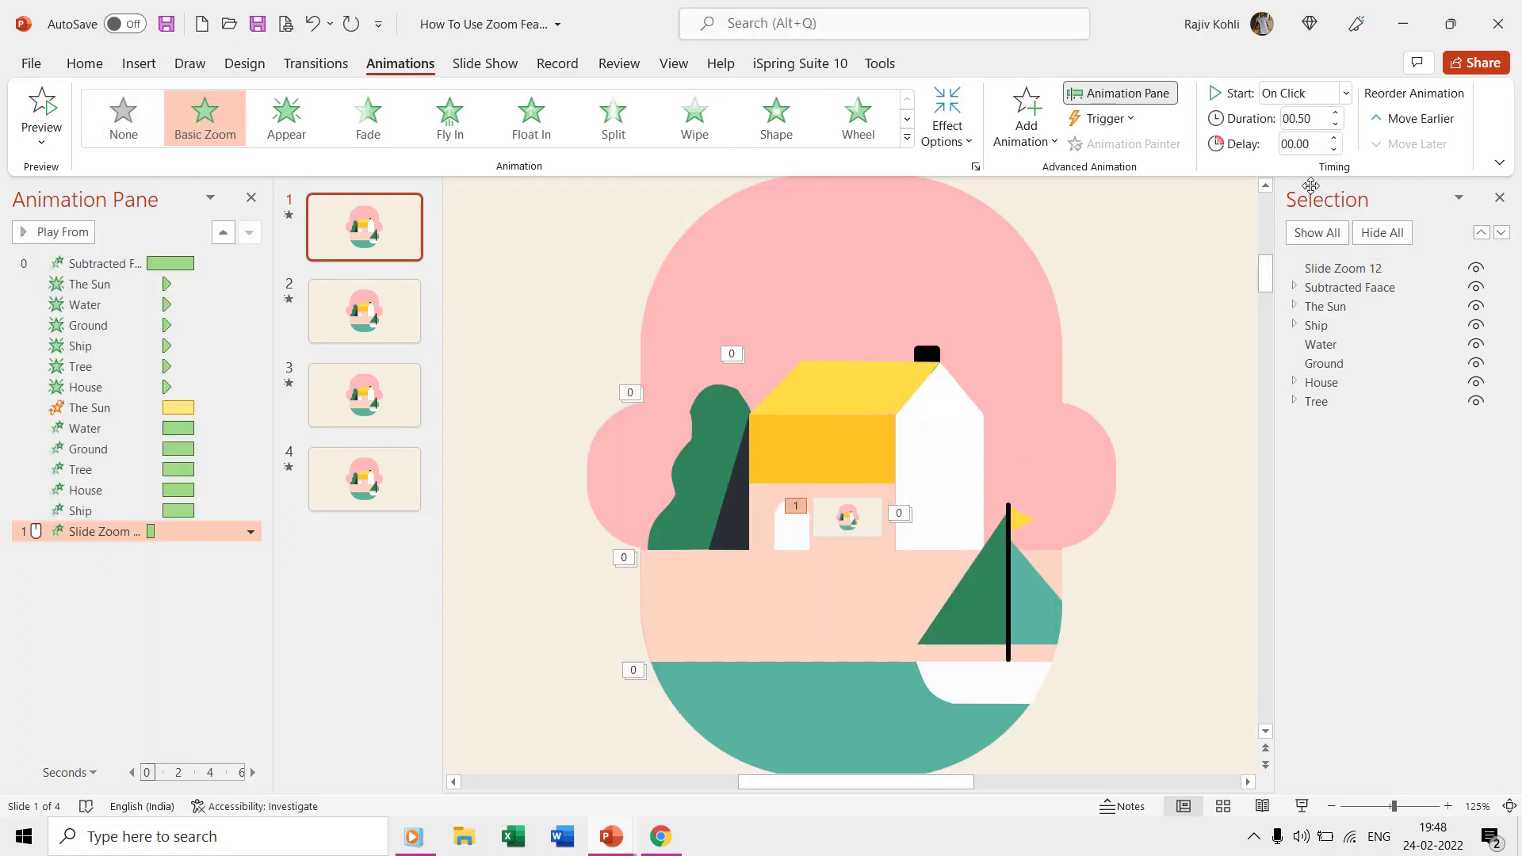
# - Make Slide Zoom 12's animation start With Previous after a 2.5-second delay
pyautogui.click(1318, 146)
pyautogui.press('Return')
pyautogui.click(1345, 93)
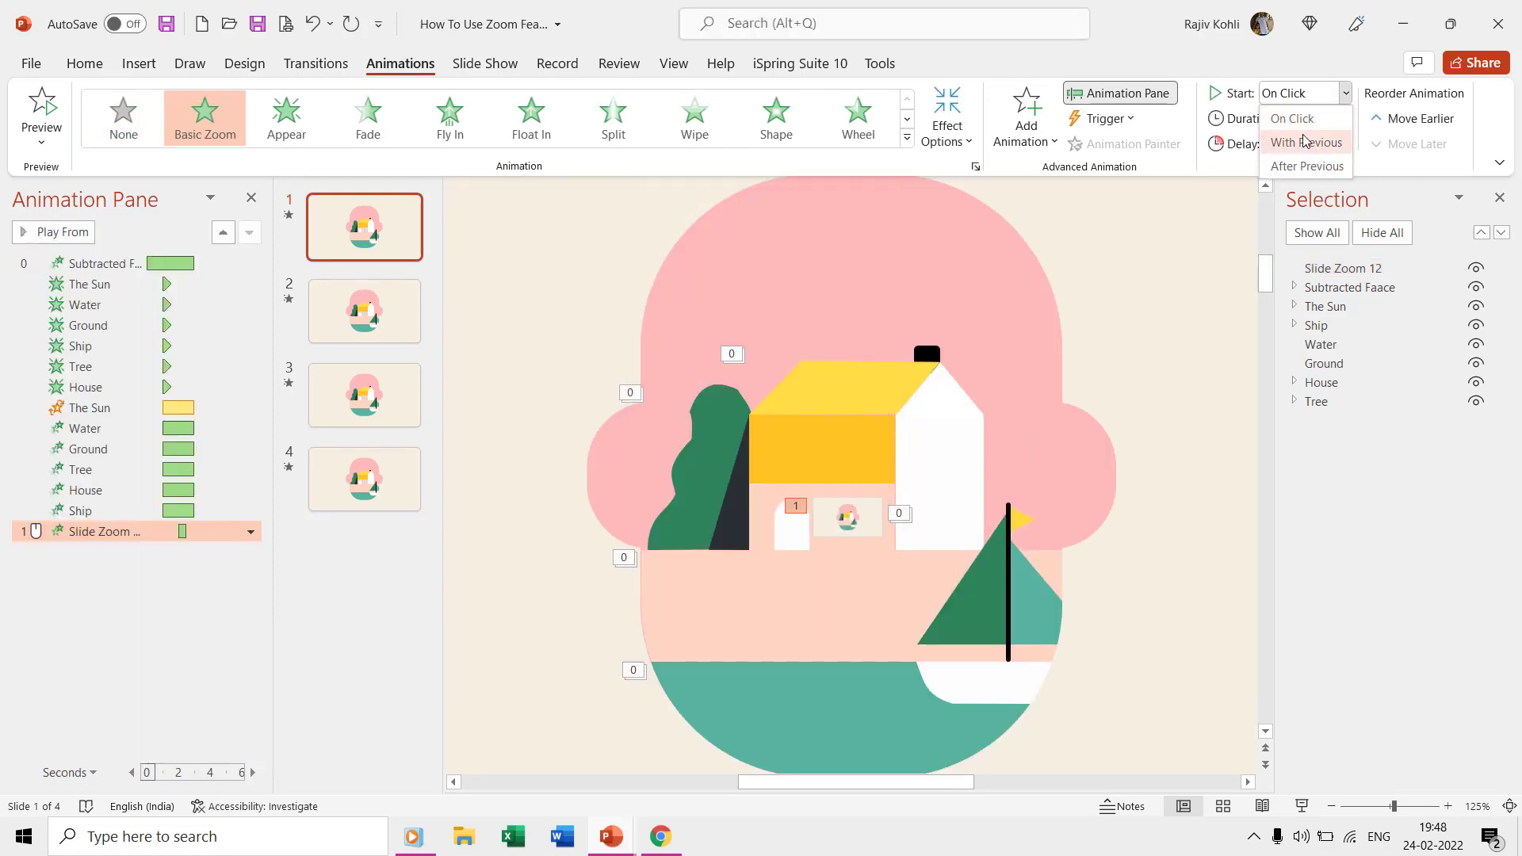
pyautogui.click(1306, 142)
pyautogui.click(1306, 146)
pyautogui.write('2.5')
pyautogui.press('Return')
# - Remove the Subtracted Faace animation from slide 2
pyautogui.scroll(-1, 1179, 719)
pyautogui.click(103, 263)
pyautogui.click(250, 264)
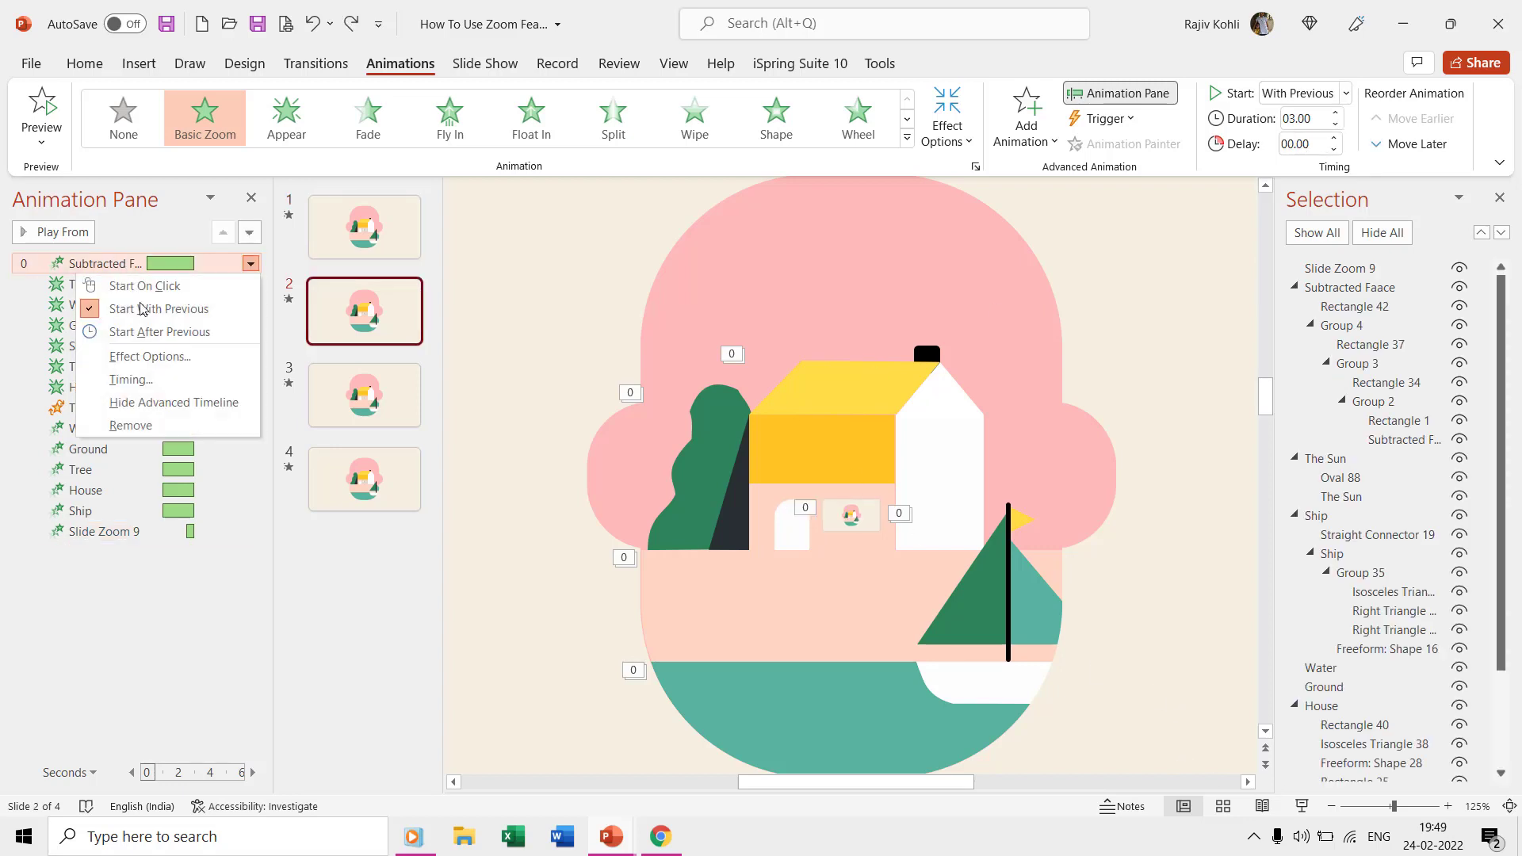
pyautogui.click(131, 424)
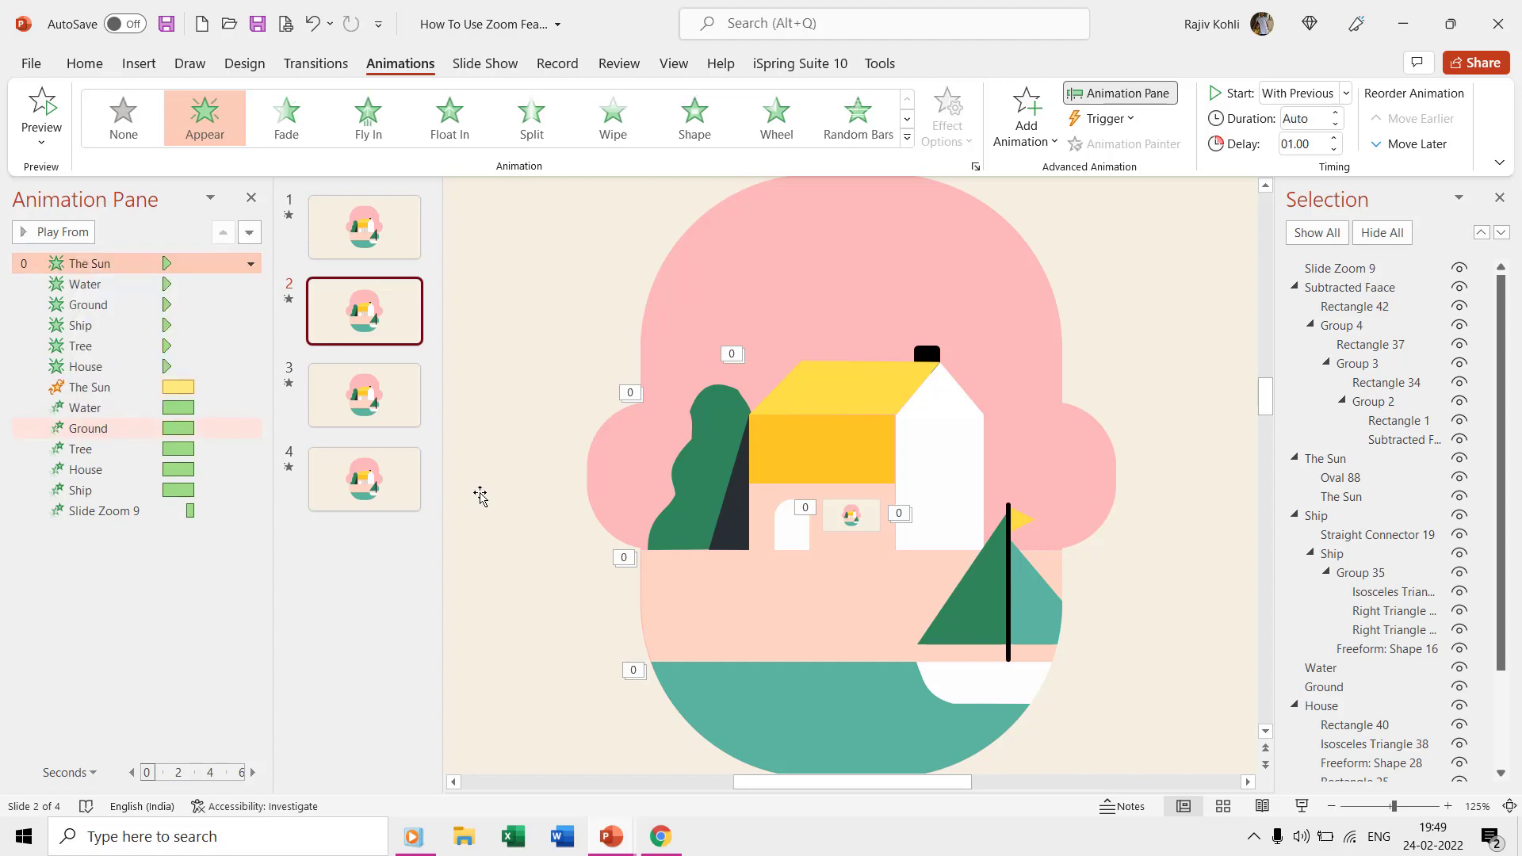
pyautogui.click(416, 251)
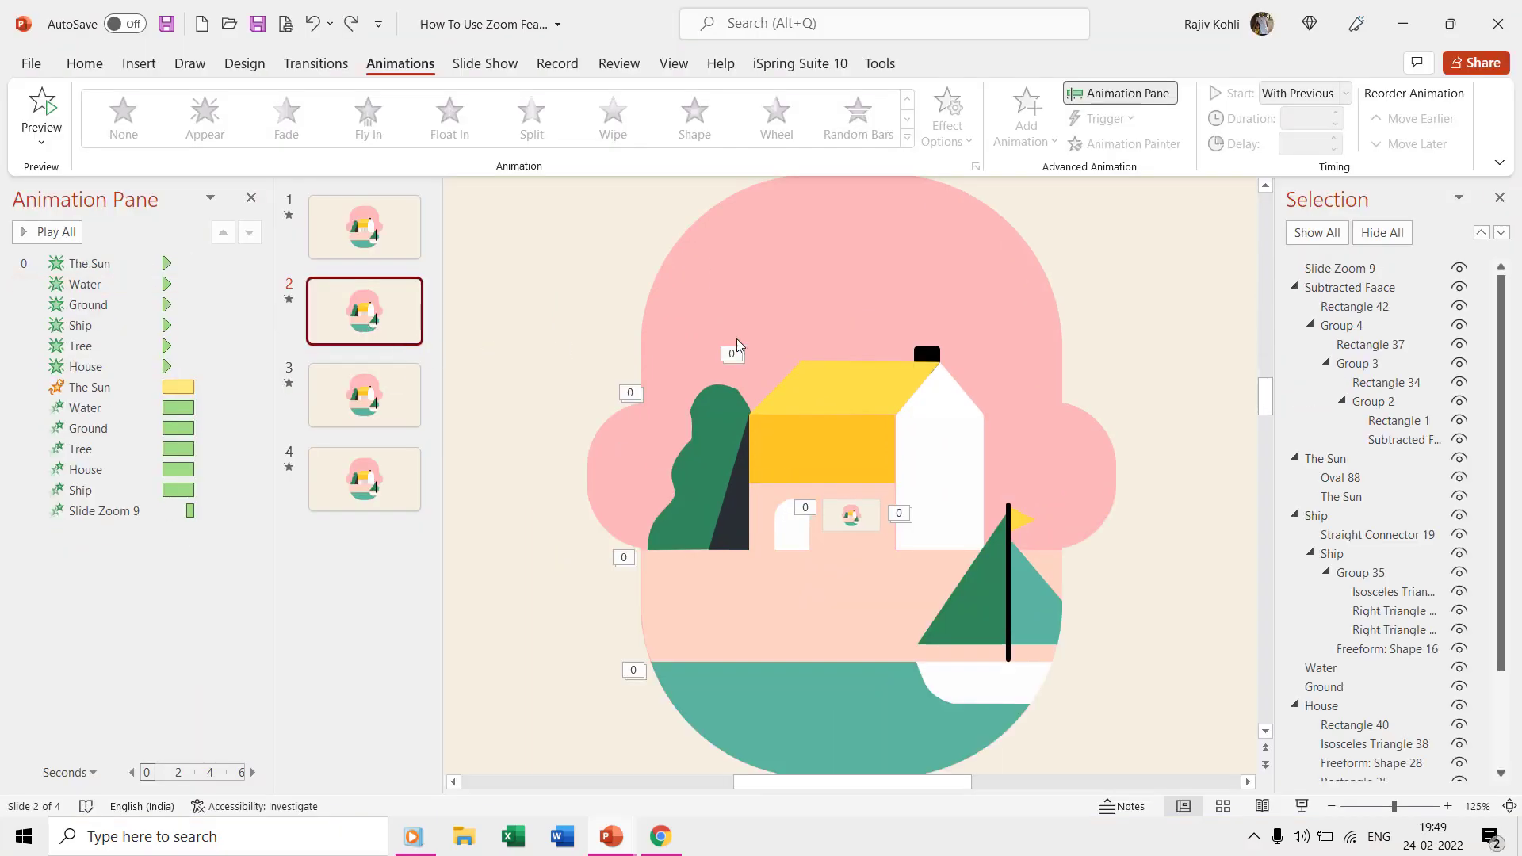
# - Check delays of The Sun–House entrances and The Sun–Ship emphasis effects, then return to slide 1
pyautogui.click(118, 264)
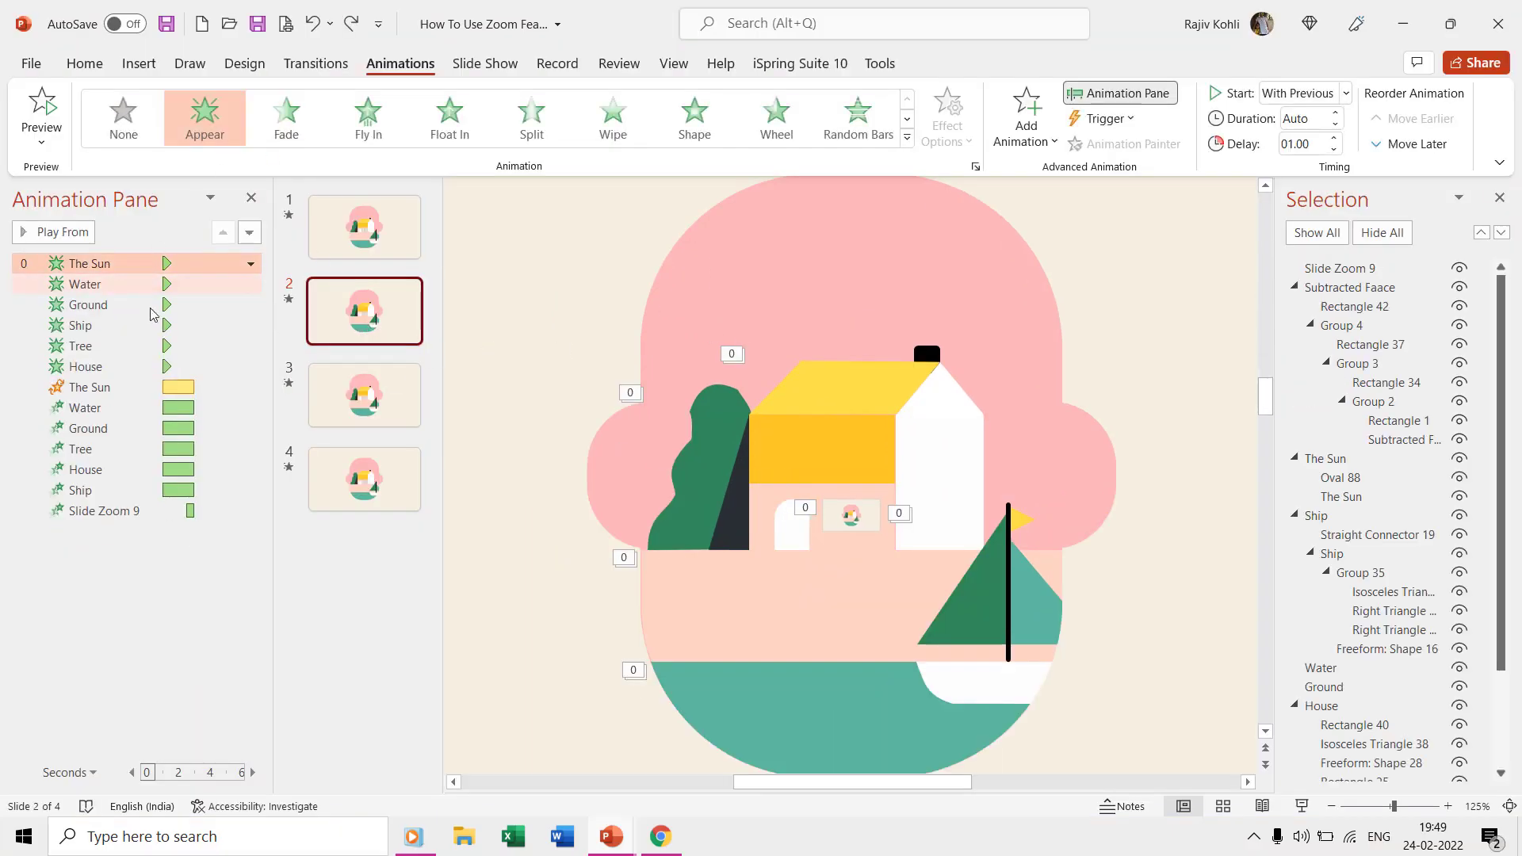
pyautogui.keyDown('shift'); pyautogui.click(124, 364); pyautogui.keyUp('shift')
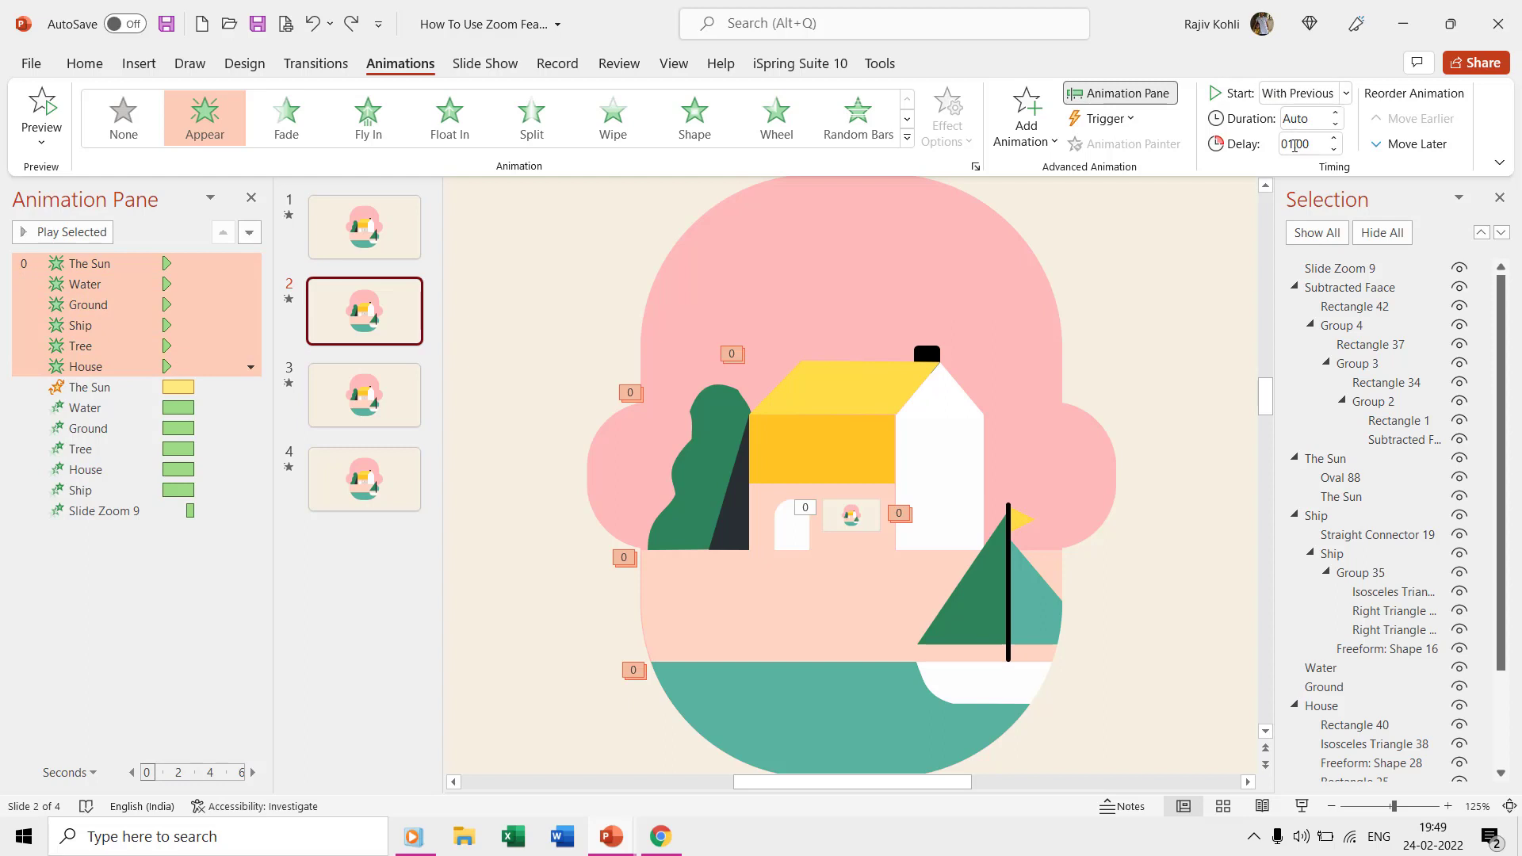
pyautogui.click(1297, 143)
pyautogui.click(87, 387)
pyautogui.keyDown('shift'); pyautogui.click(79, 490); pyautogui.keyUp('shift')
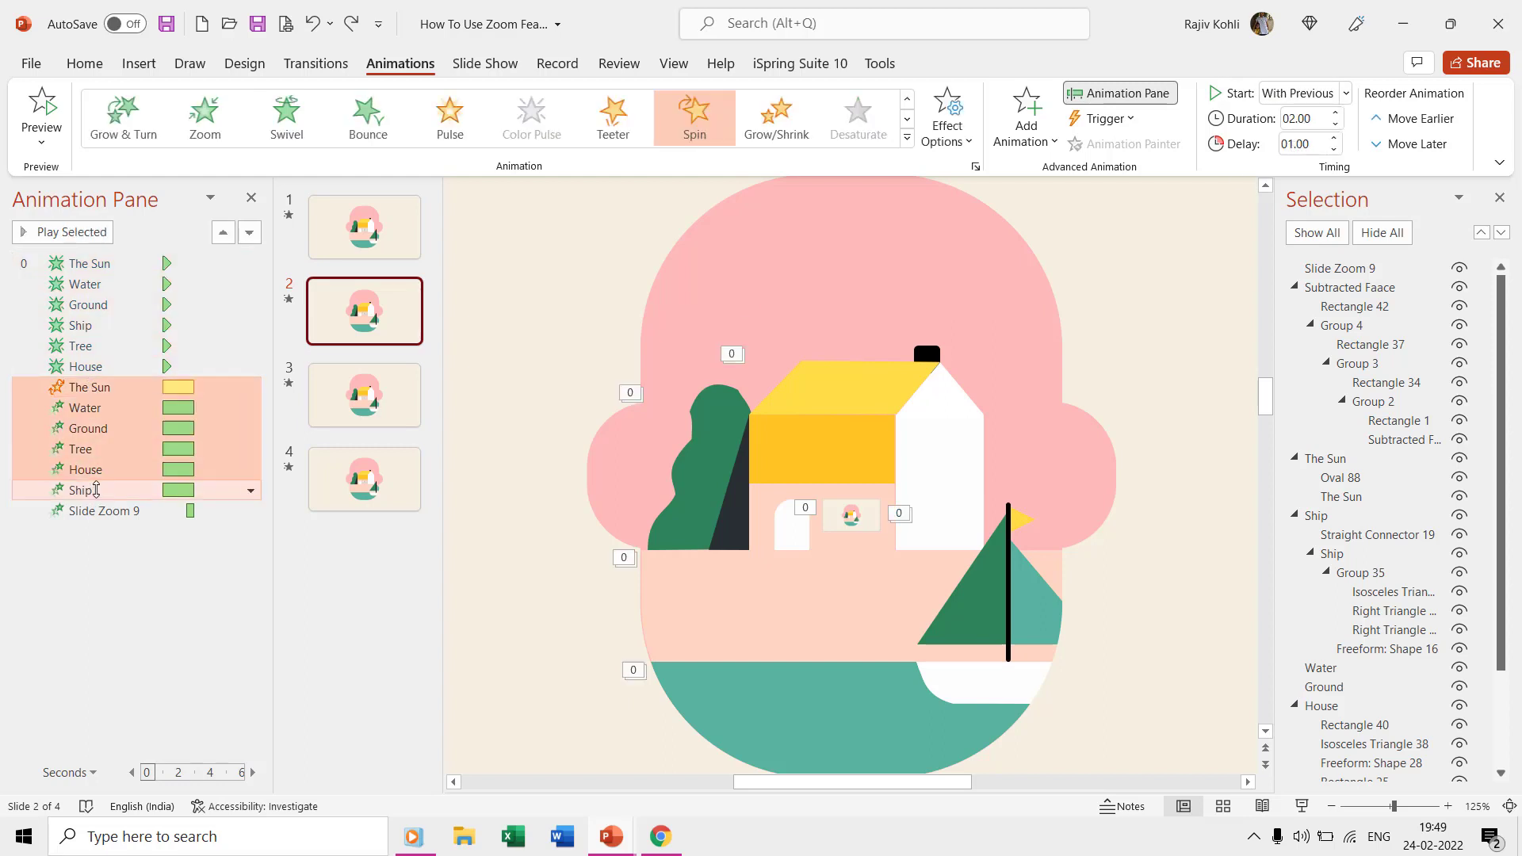
pyautogui.click(1300, 145)
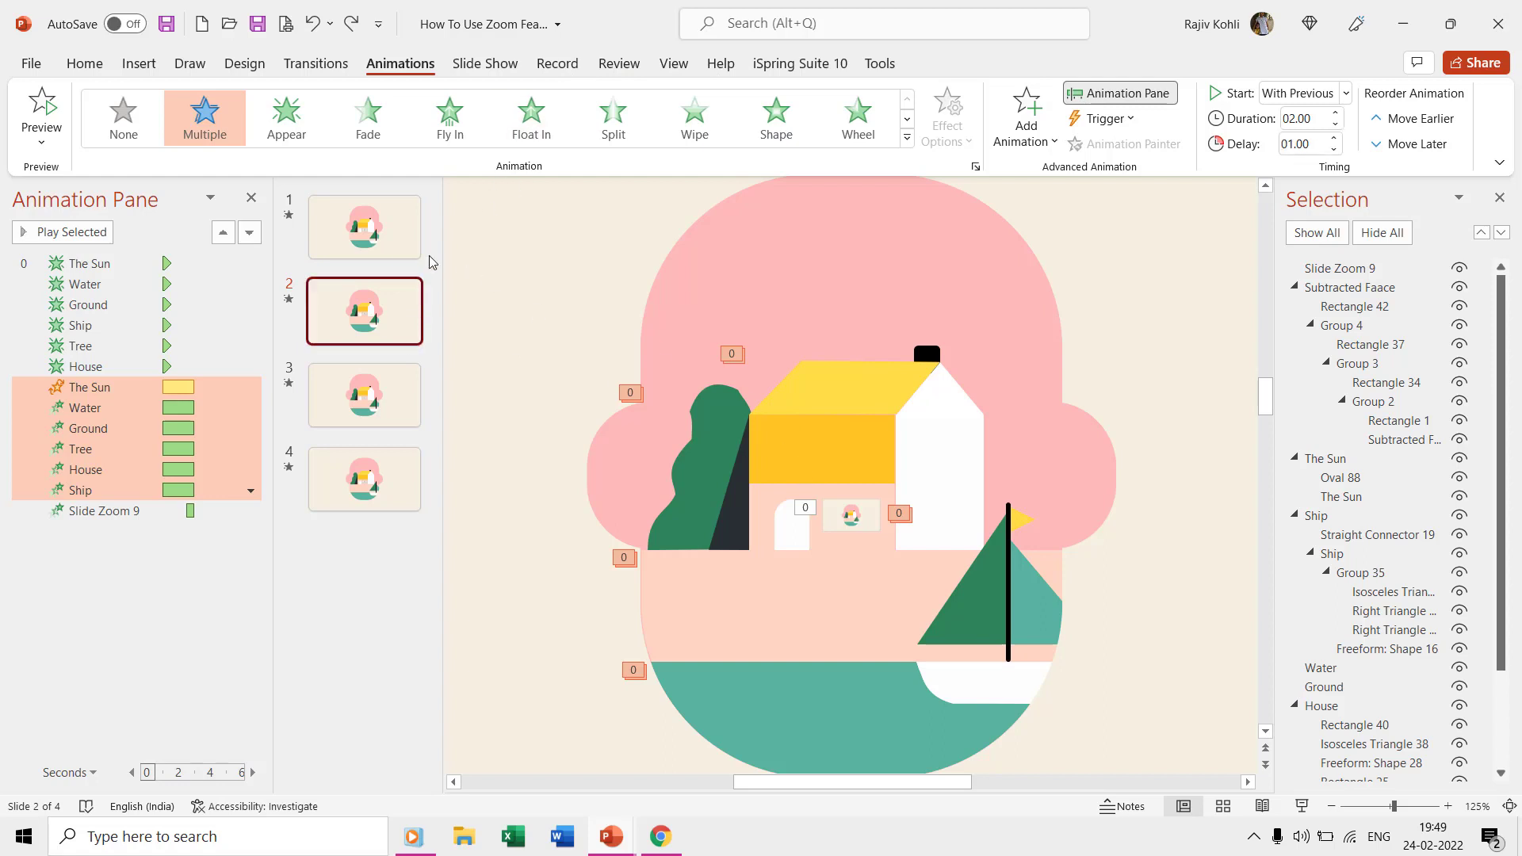
pyautogui.click(404, 249)
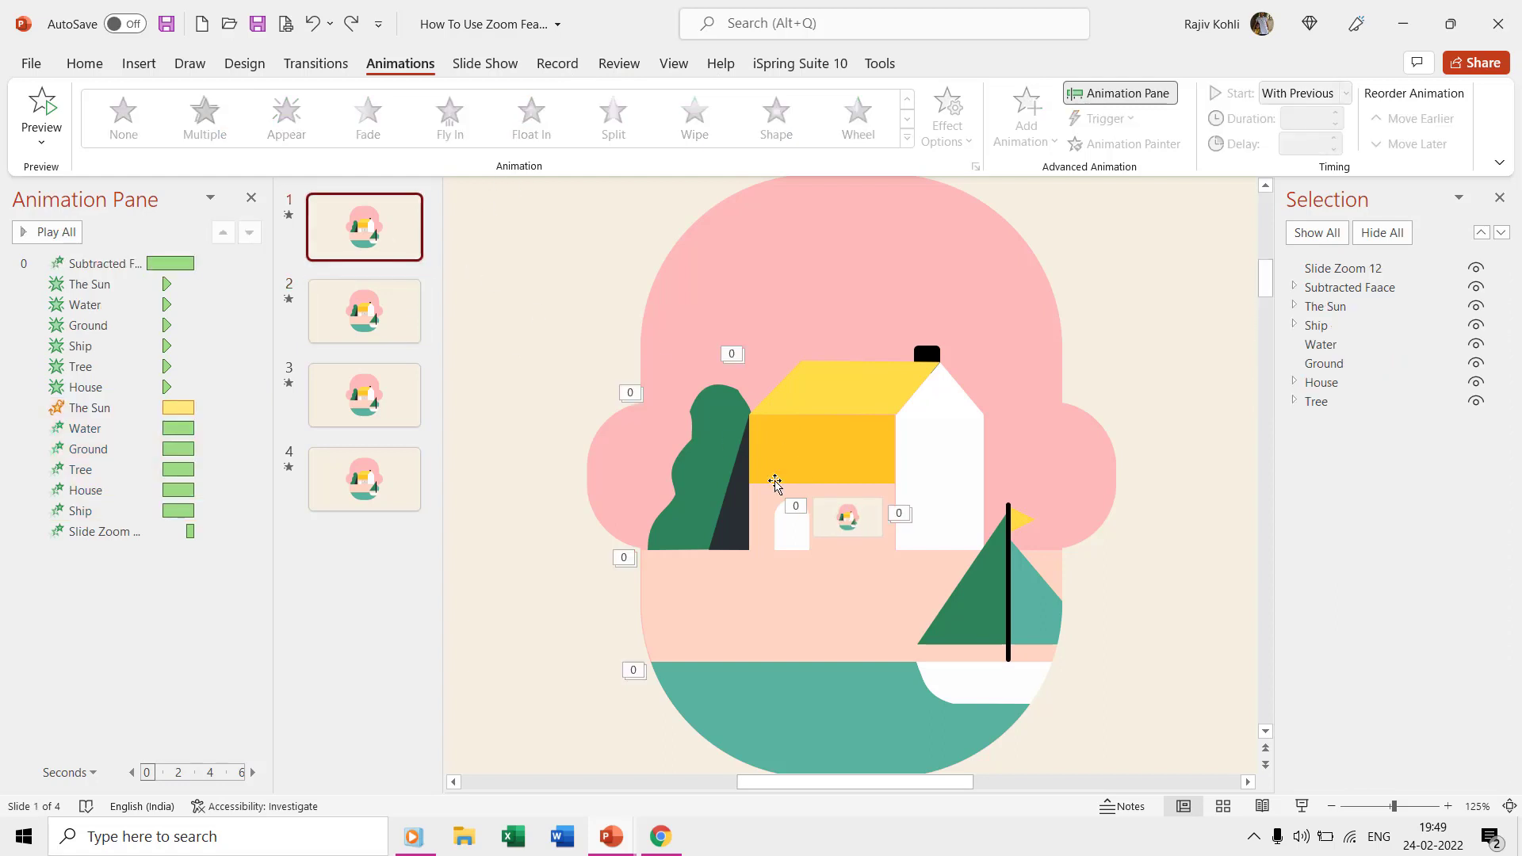
# - Set the slide 1 slide zoom's Zoom Transition Duration to 01.00
pyautogui.click(828, 521)
pyautogui.click(931, 63)
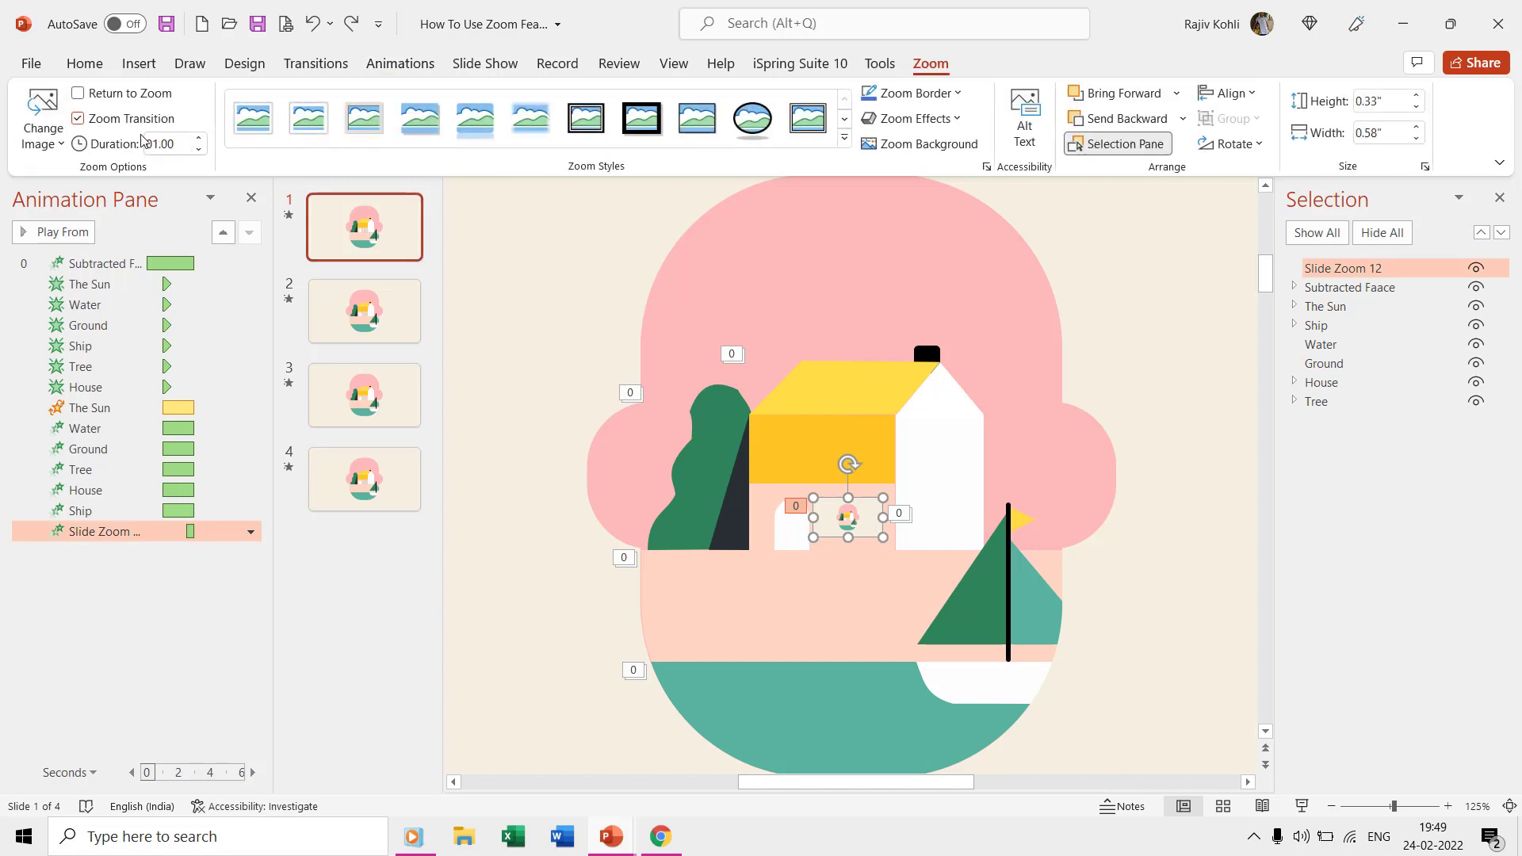
pyautogui.click(173, 145)
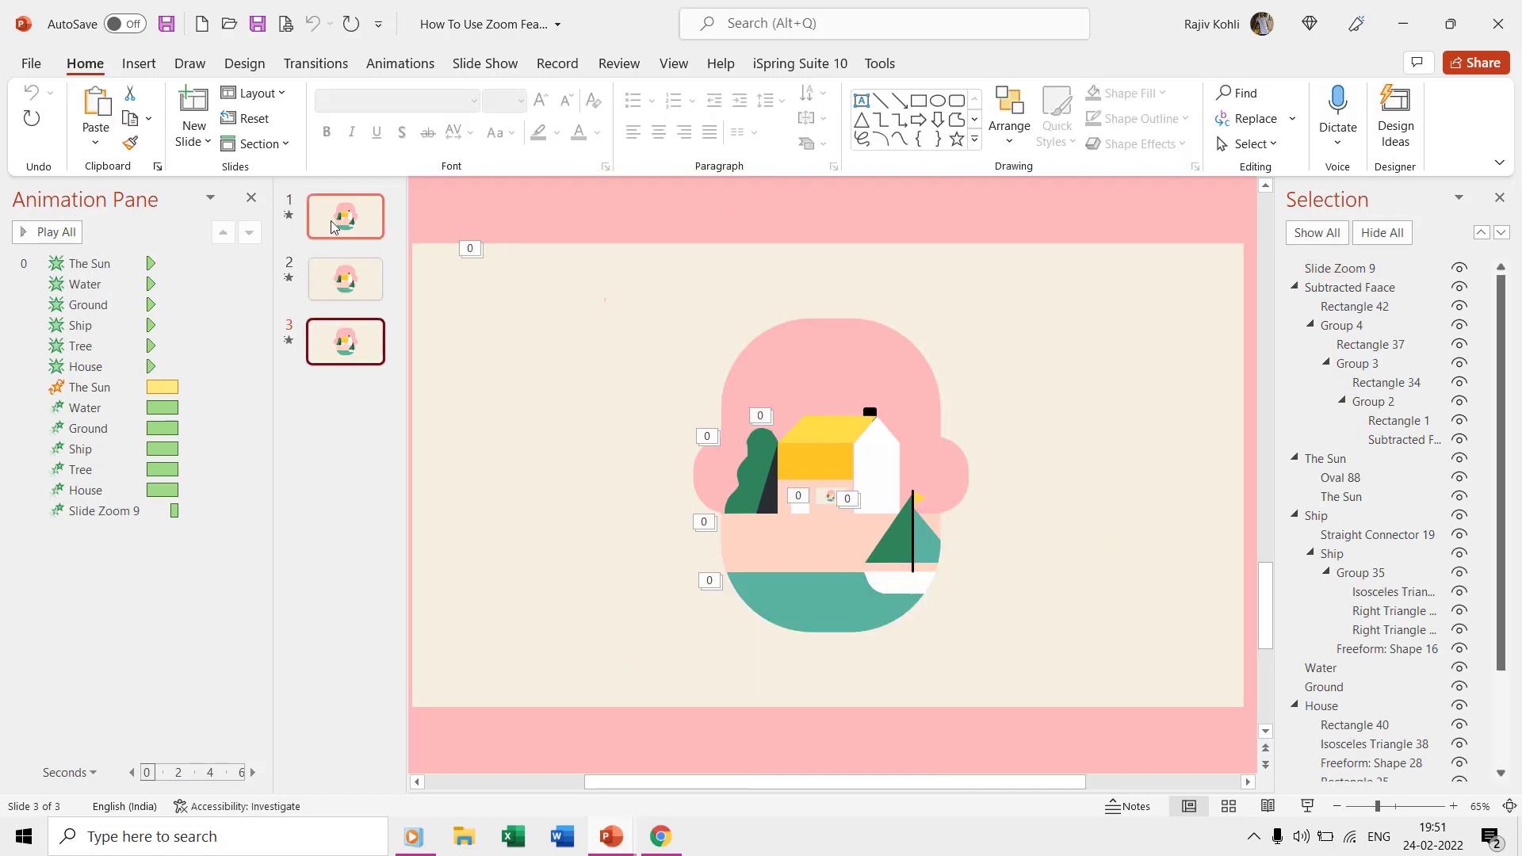
pyautogui.click(333, 228)
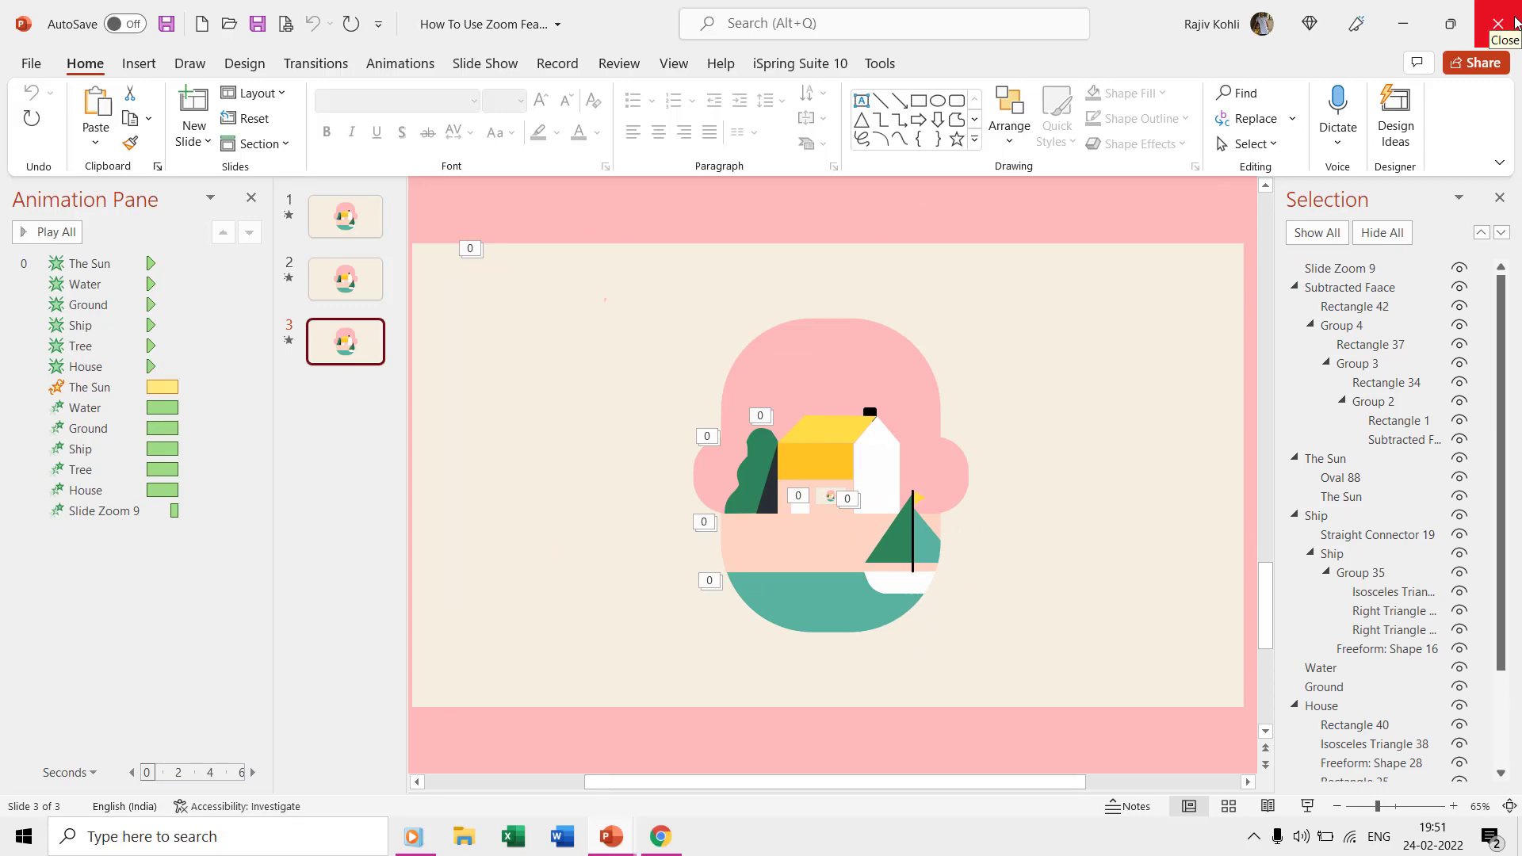
# - Close the zoom-feature deck and show the Animation Pane for slide 2 of the zoom-in-loop deck
pyautogui.click(1514, 23)
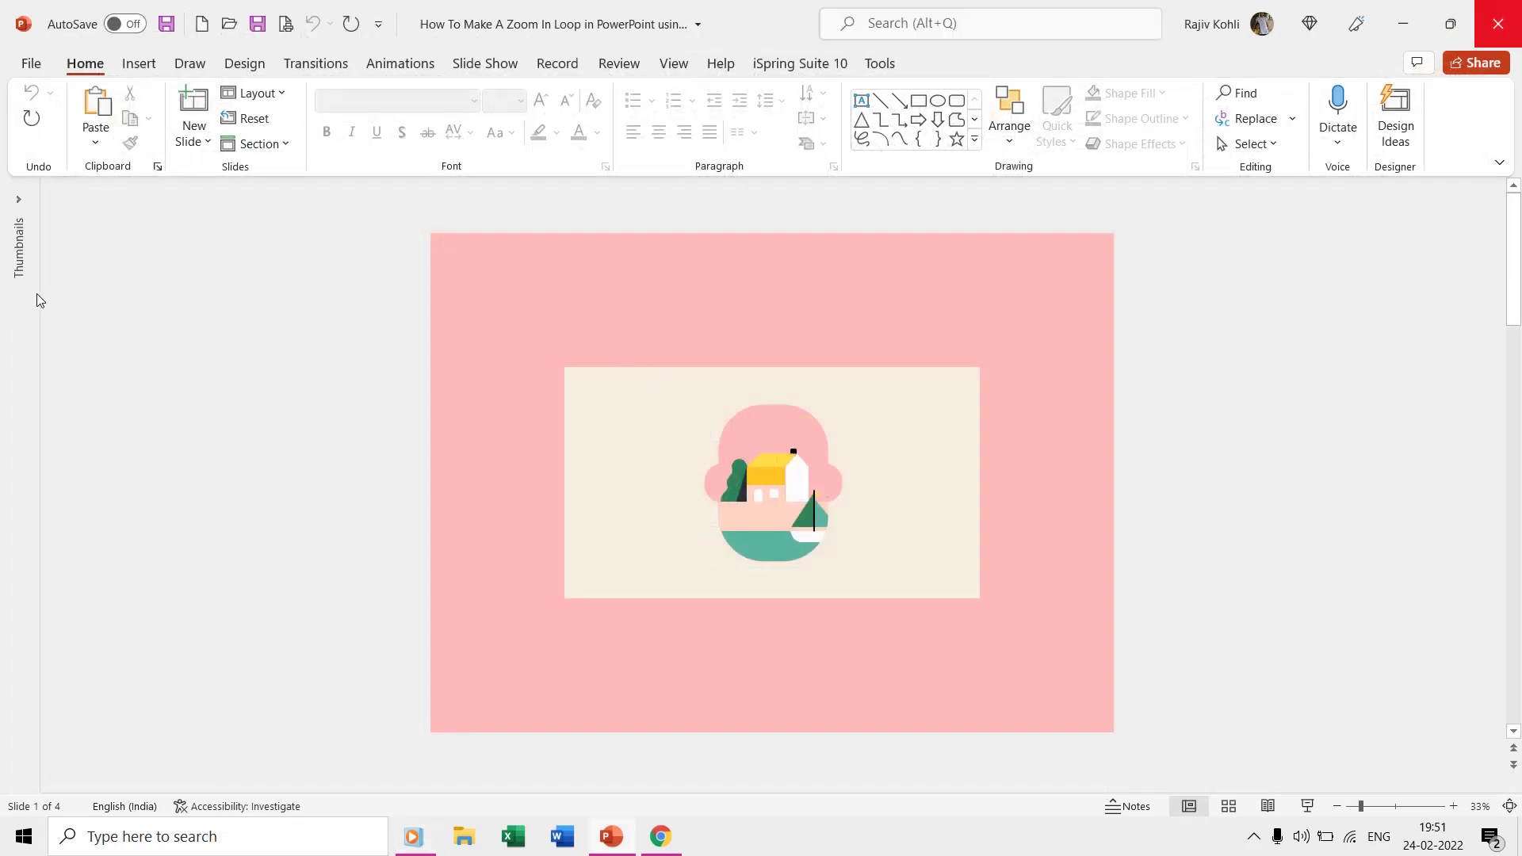
pyautogui.moveTo(43, 295); pyautogui.dragTo(139, 295)
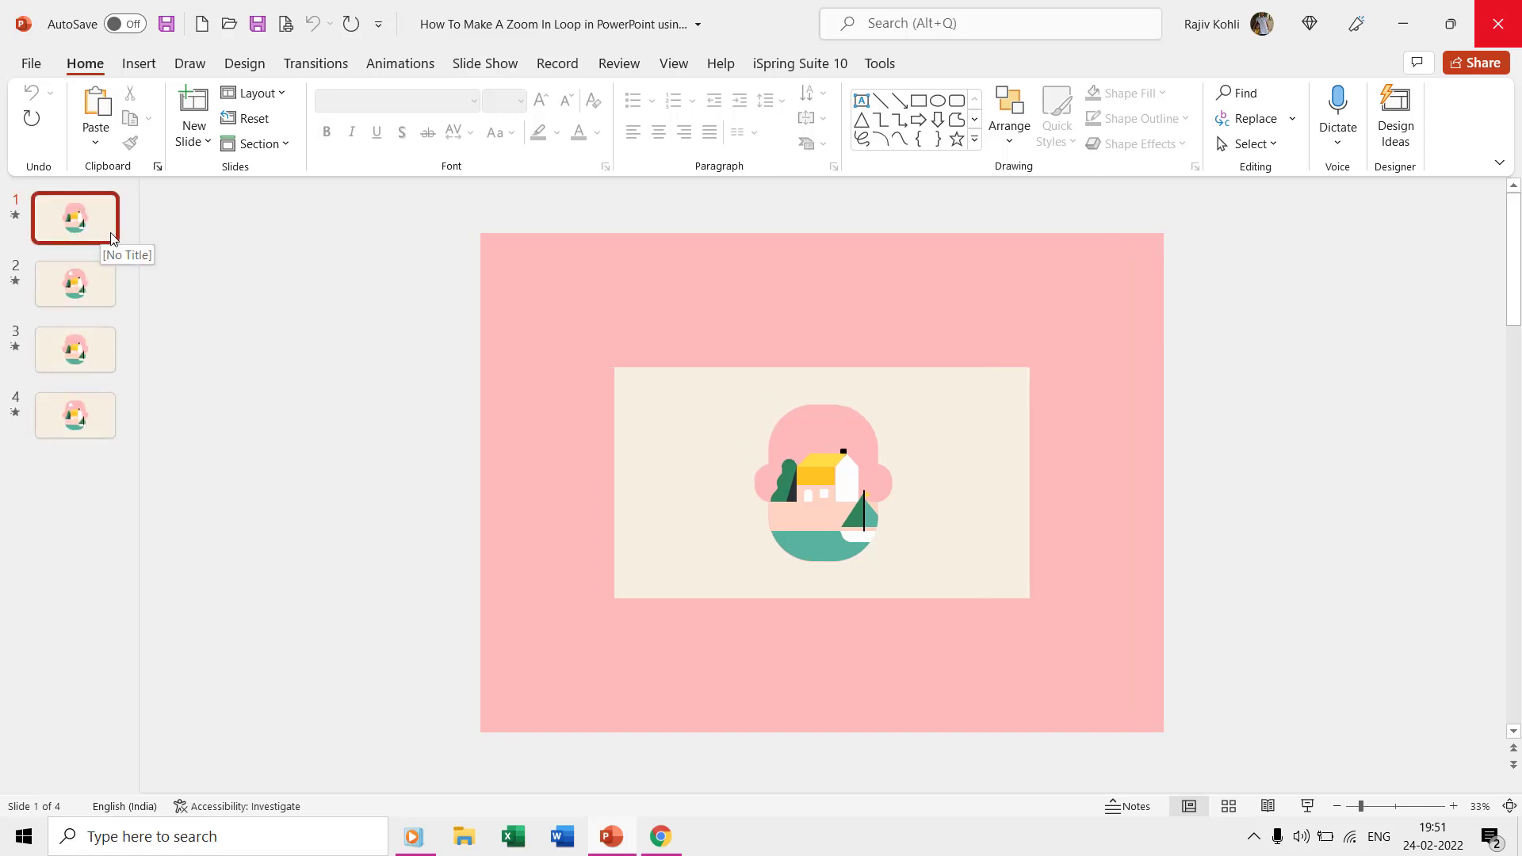
pyautogui.click(387, 58)
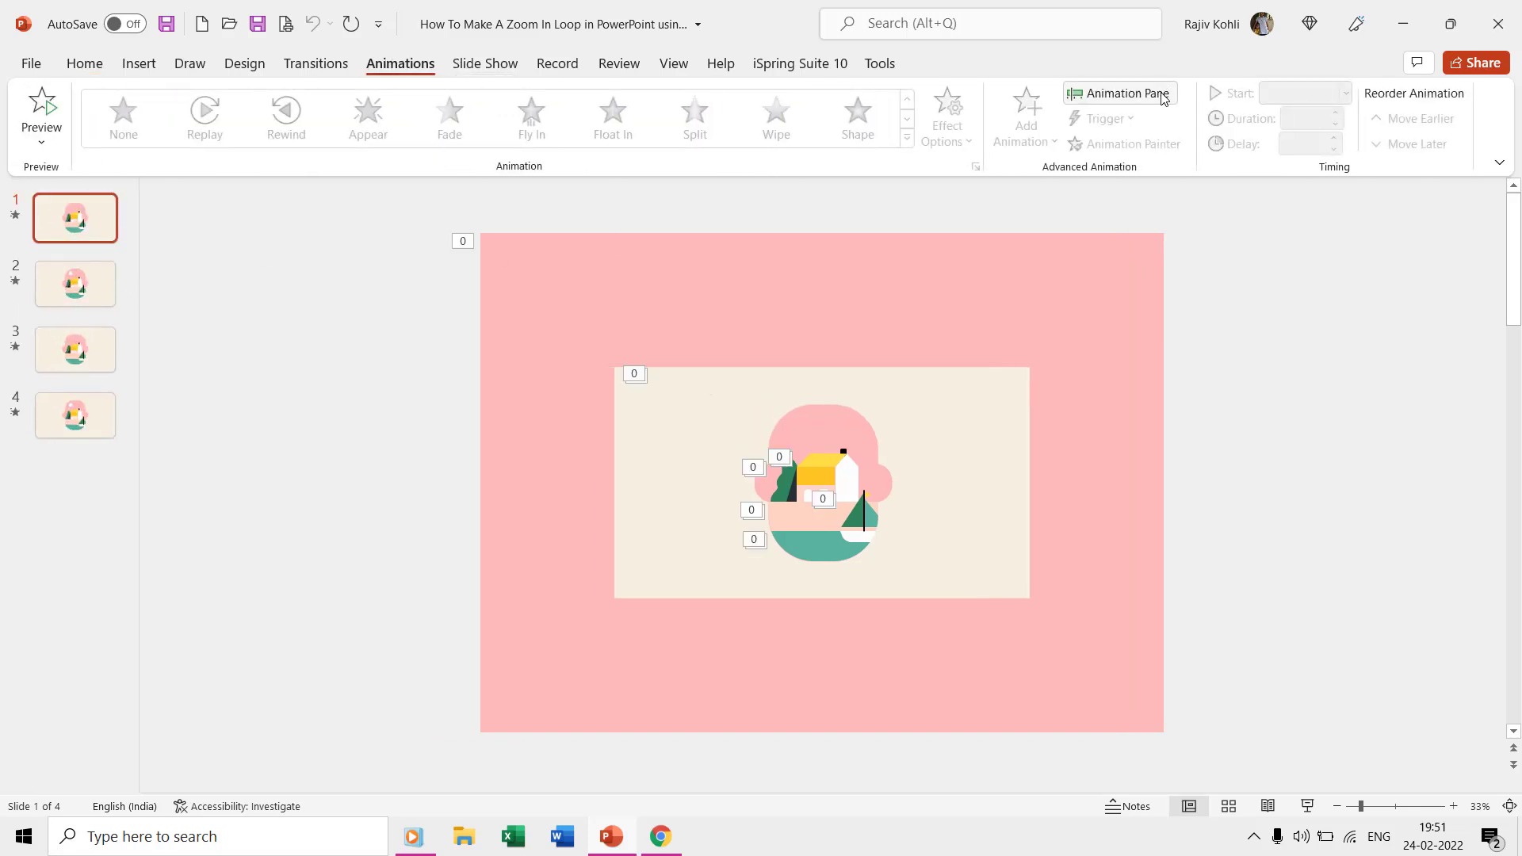
pyautogui.click(1122, 93)
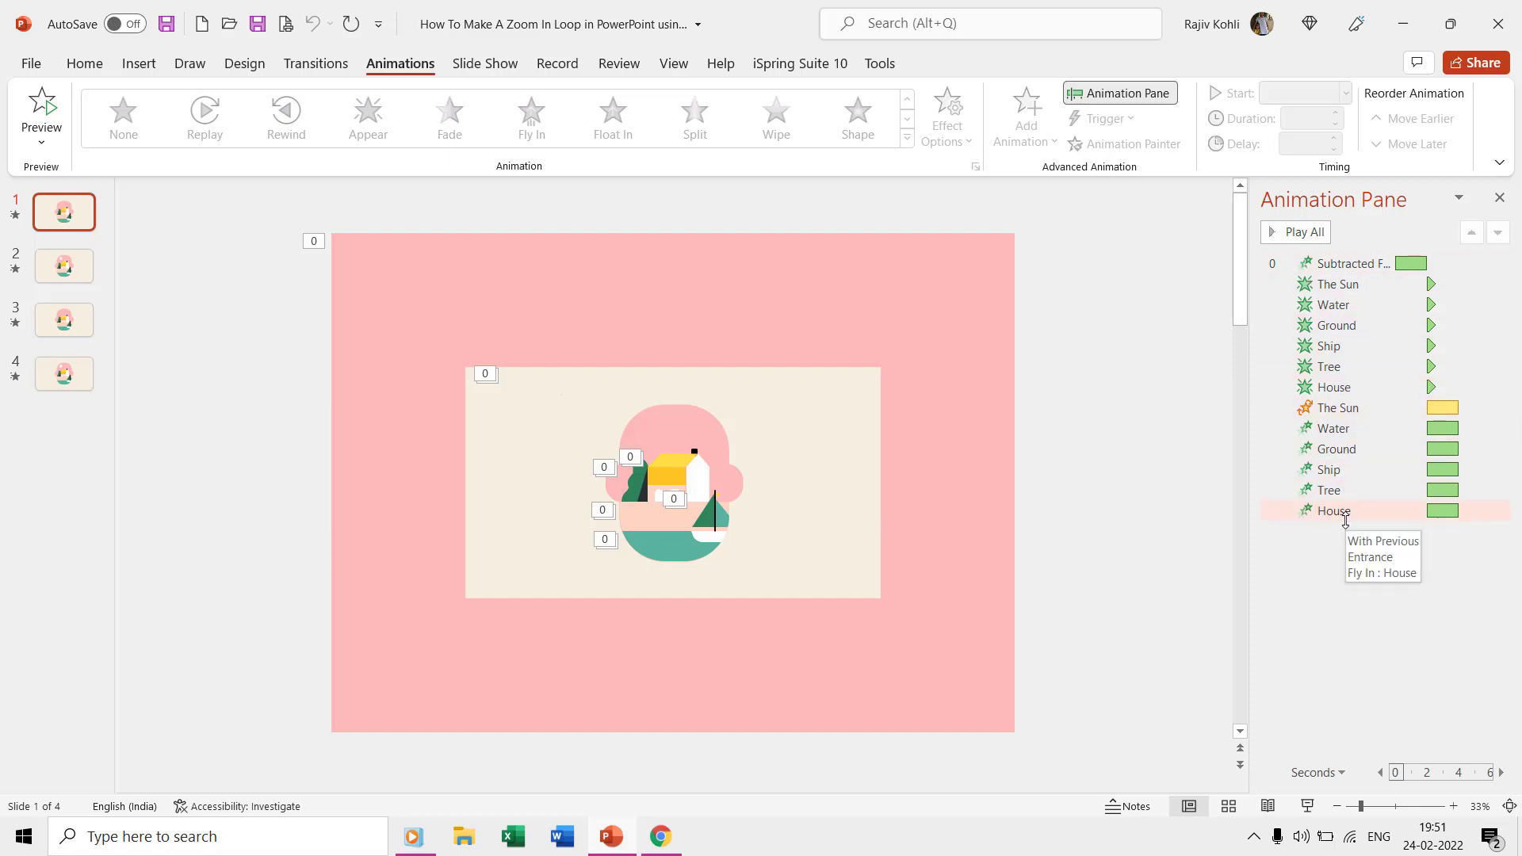
pyautogui.click(82, 267)
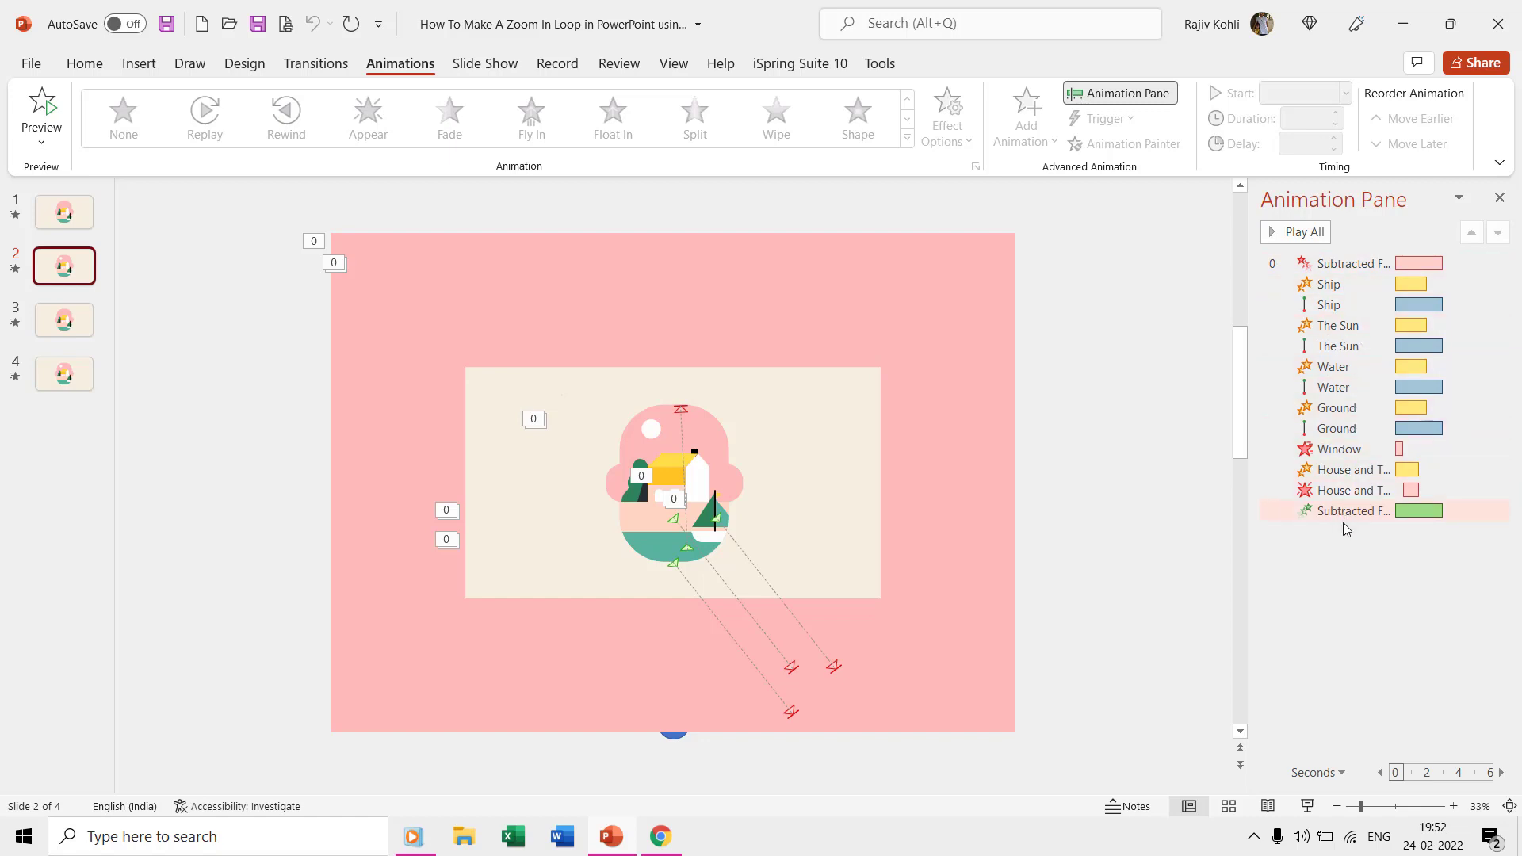
# - Inspect the Basic Zoom, Ship Grow/Shrink and Ship motion path options without changing them
pyautogui.doubleClick(1374, 262)
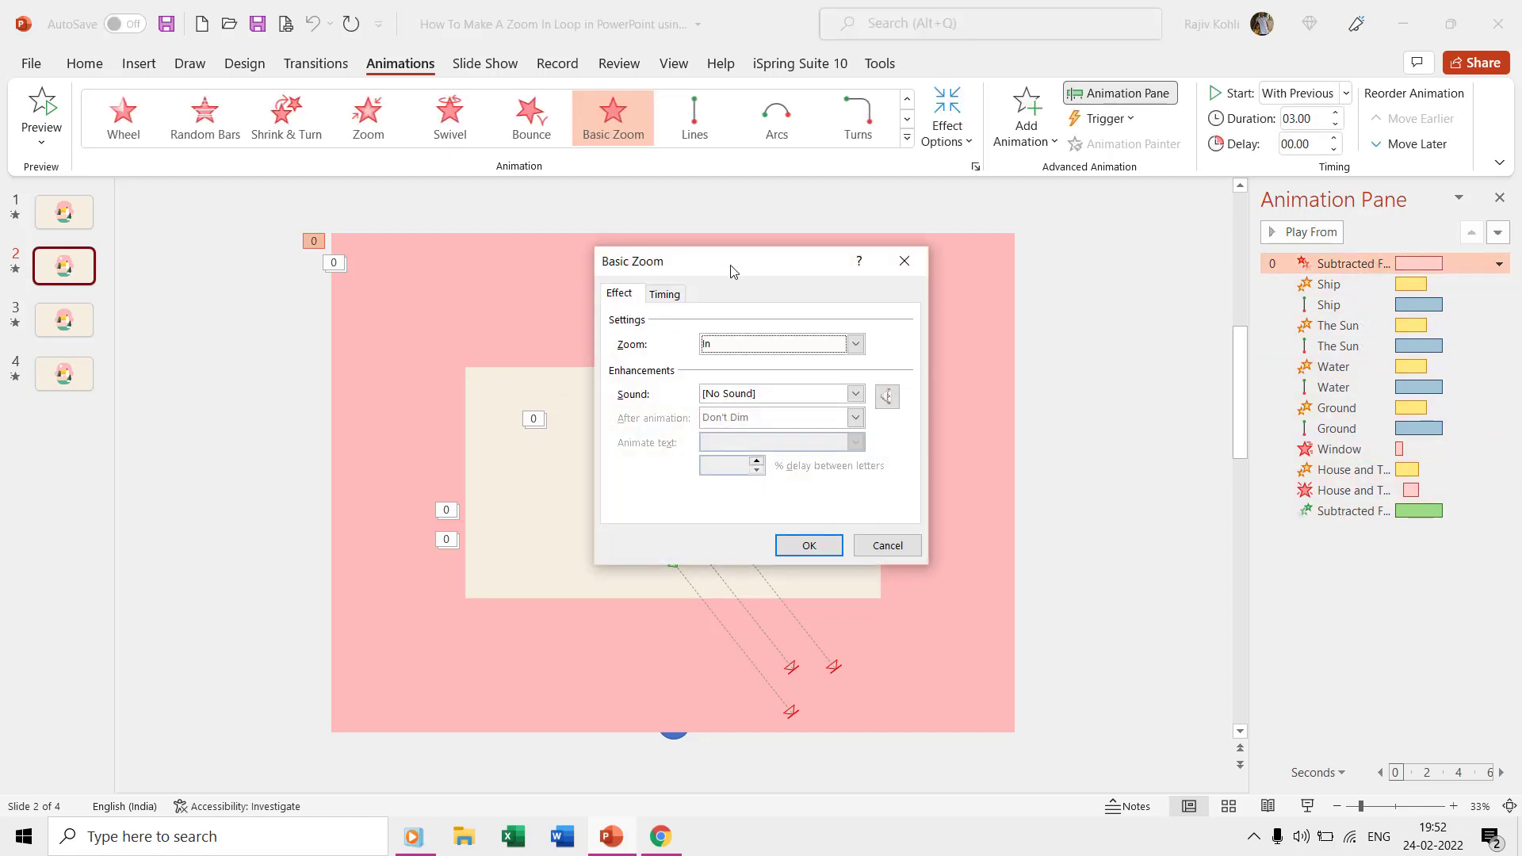
pyautogui.click(891, 271)
pyautogui.click(1334, 282)
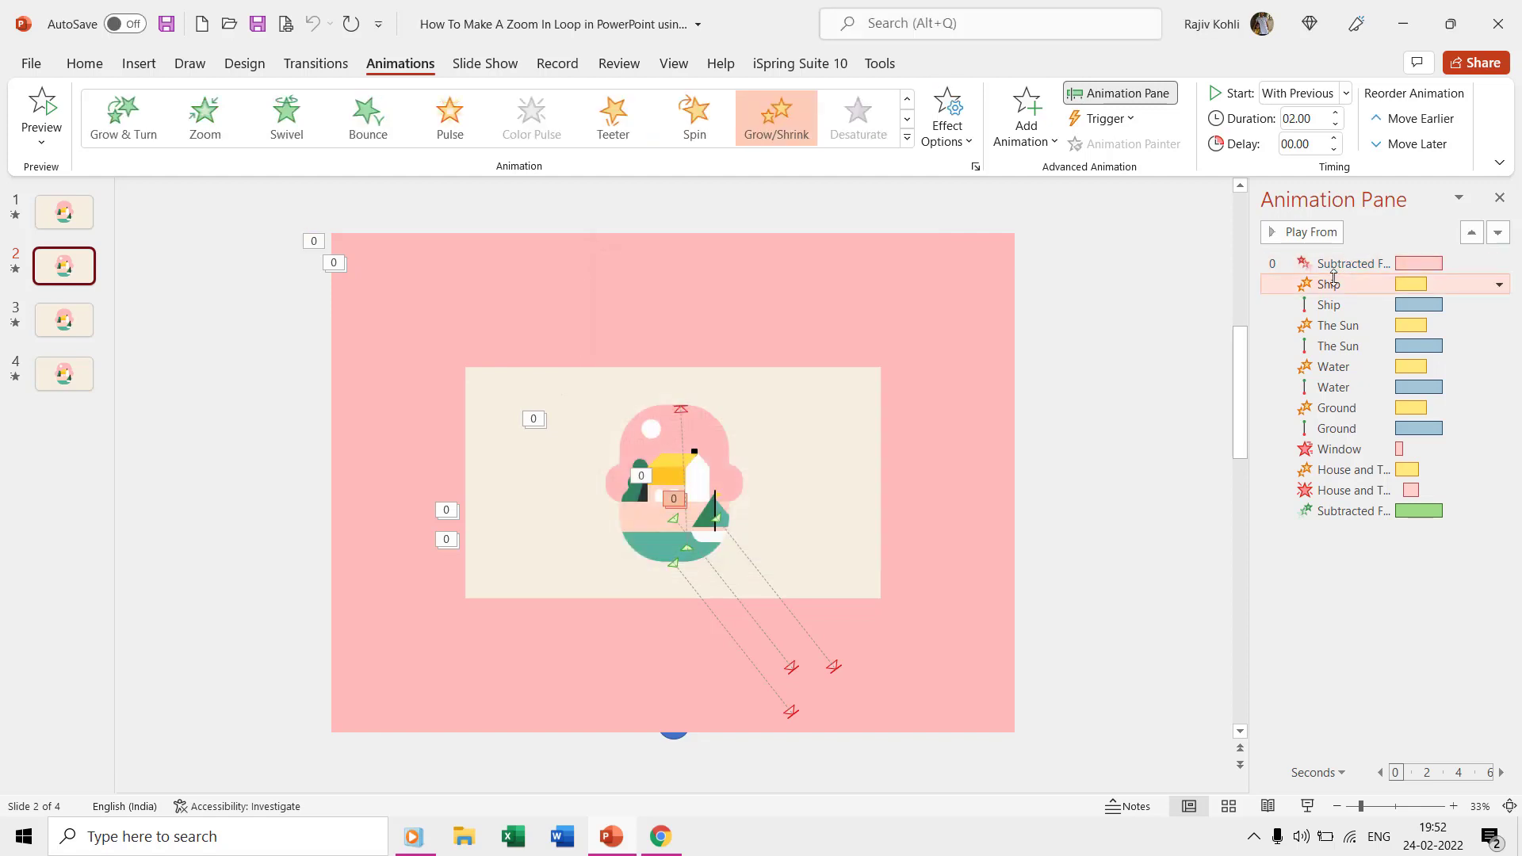
pyautogui.doubleClick(1335, 283)
pyautogui.click(907, 223)
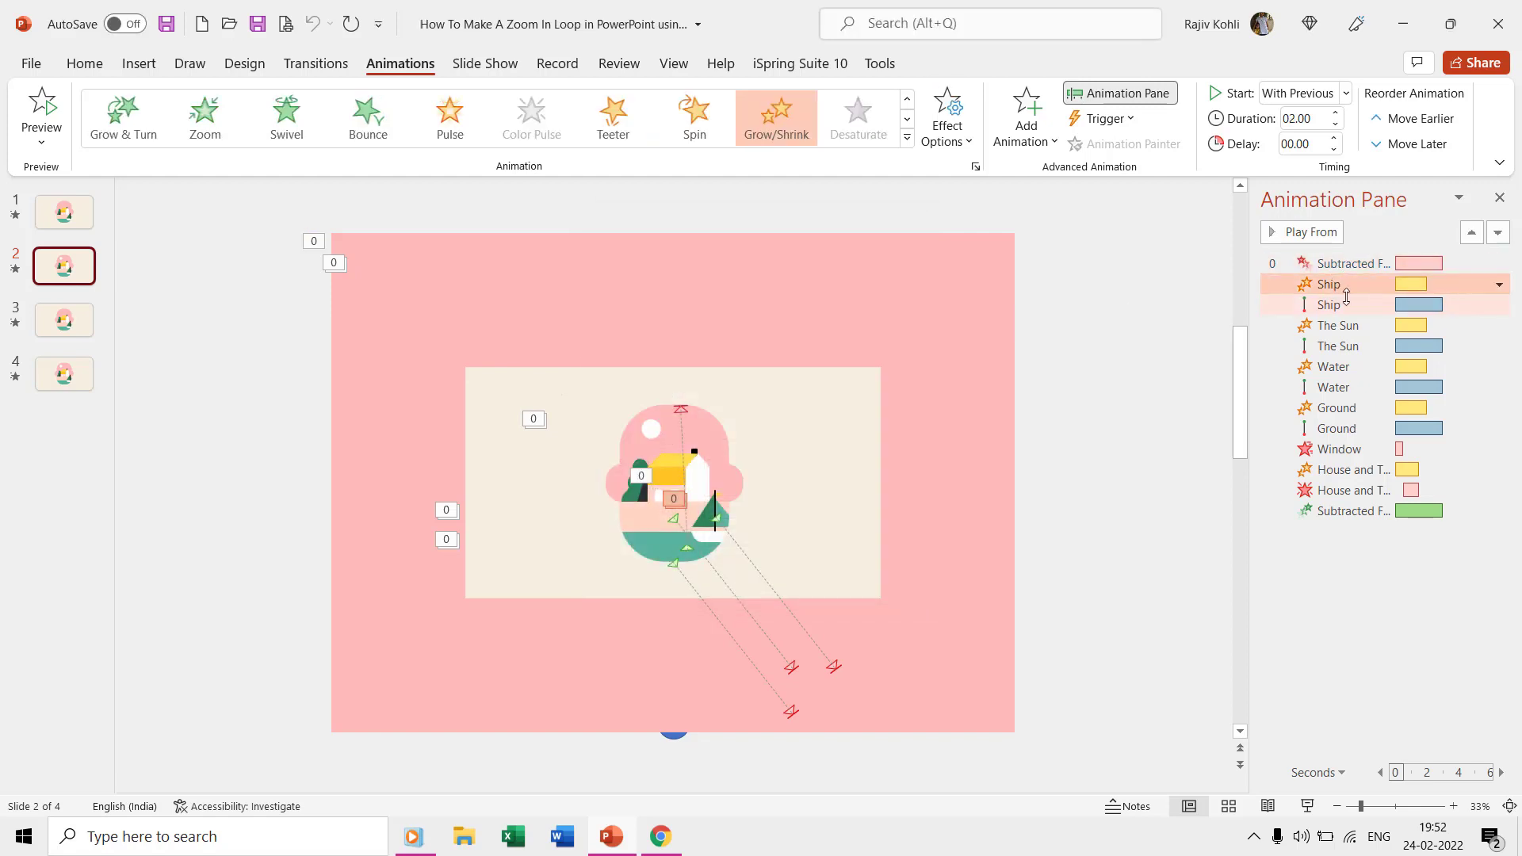
pyautogui.click(1339, 305)
pyautogui.doubleClick(1339, 304)
pyautogui.press('Escape')
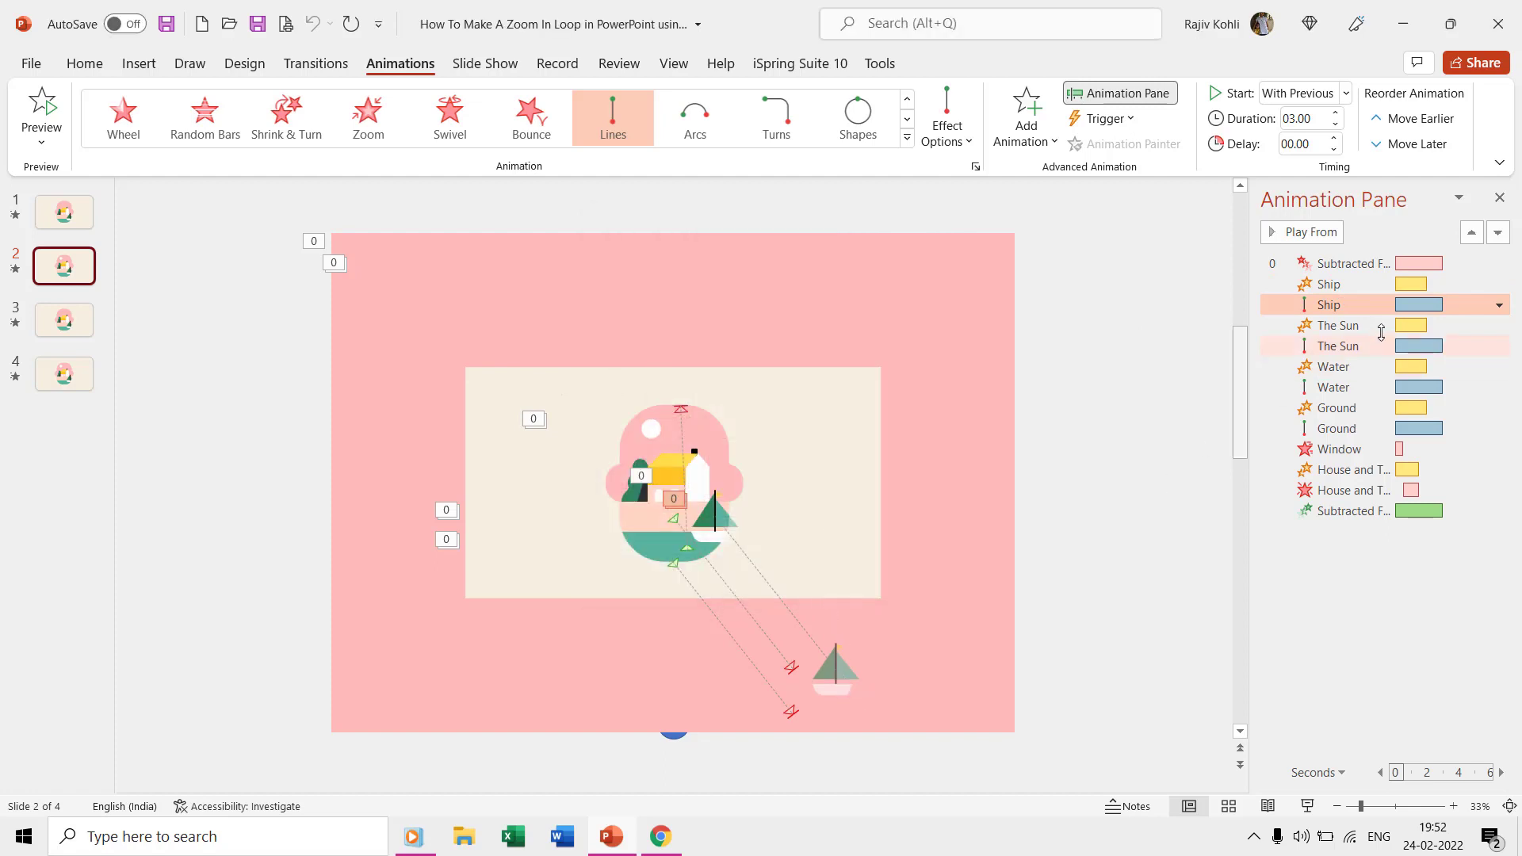
# - Inspect The Sun, Water and Ground motion paths, then move to slide 3
pyautogui.click(1392, 347)
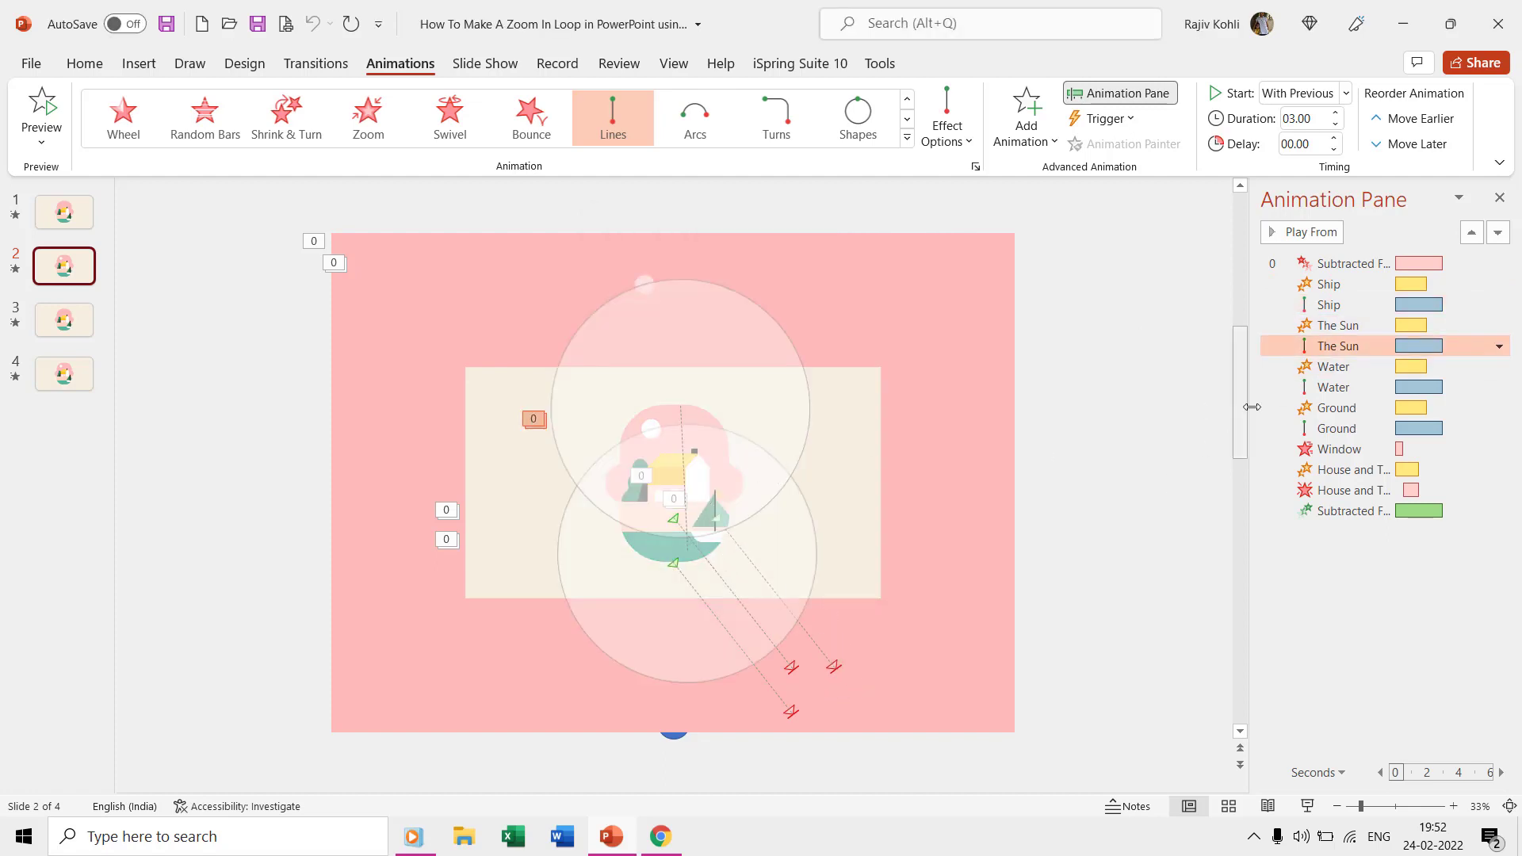
pyautogui.click(1359, 387)
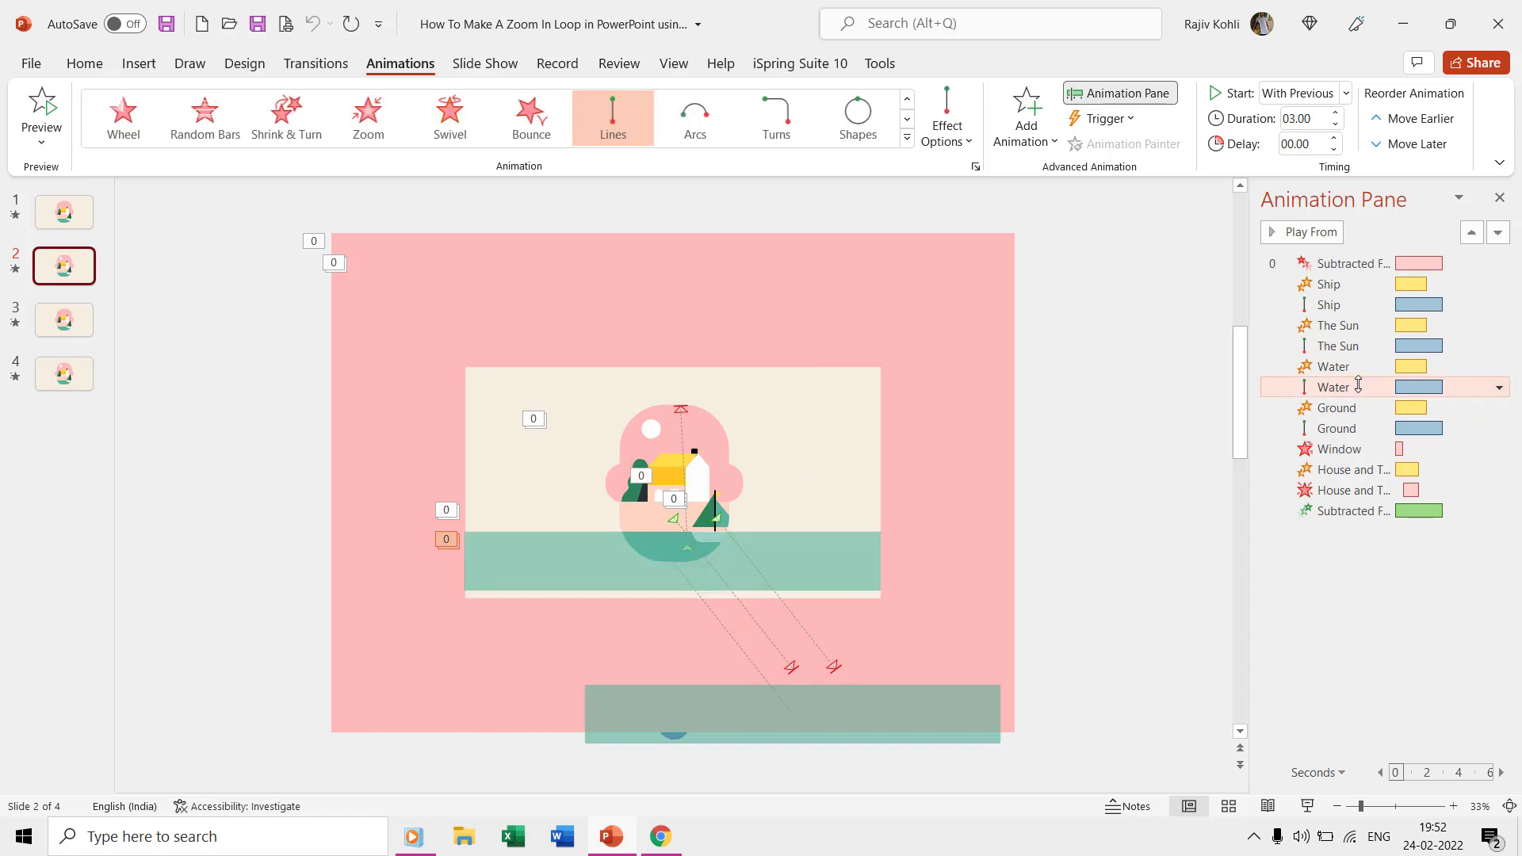
pyautogui.click(1354, 428)
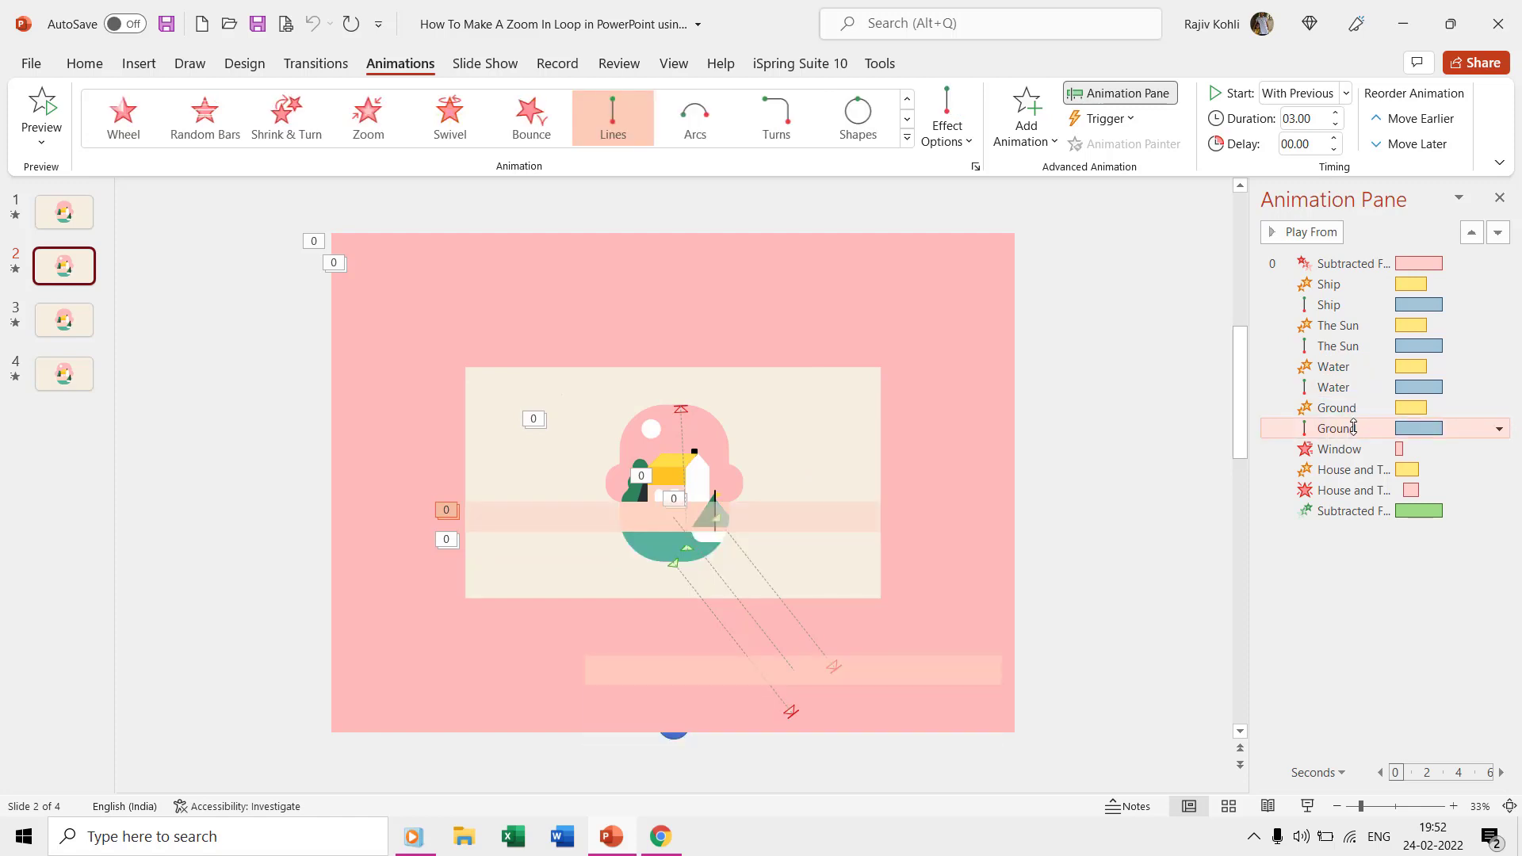
pyautogui.click(73, 333)
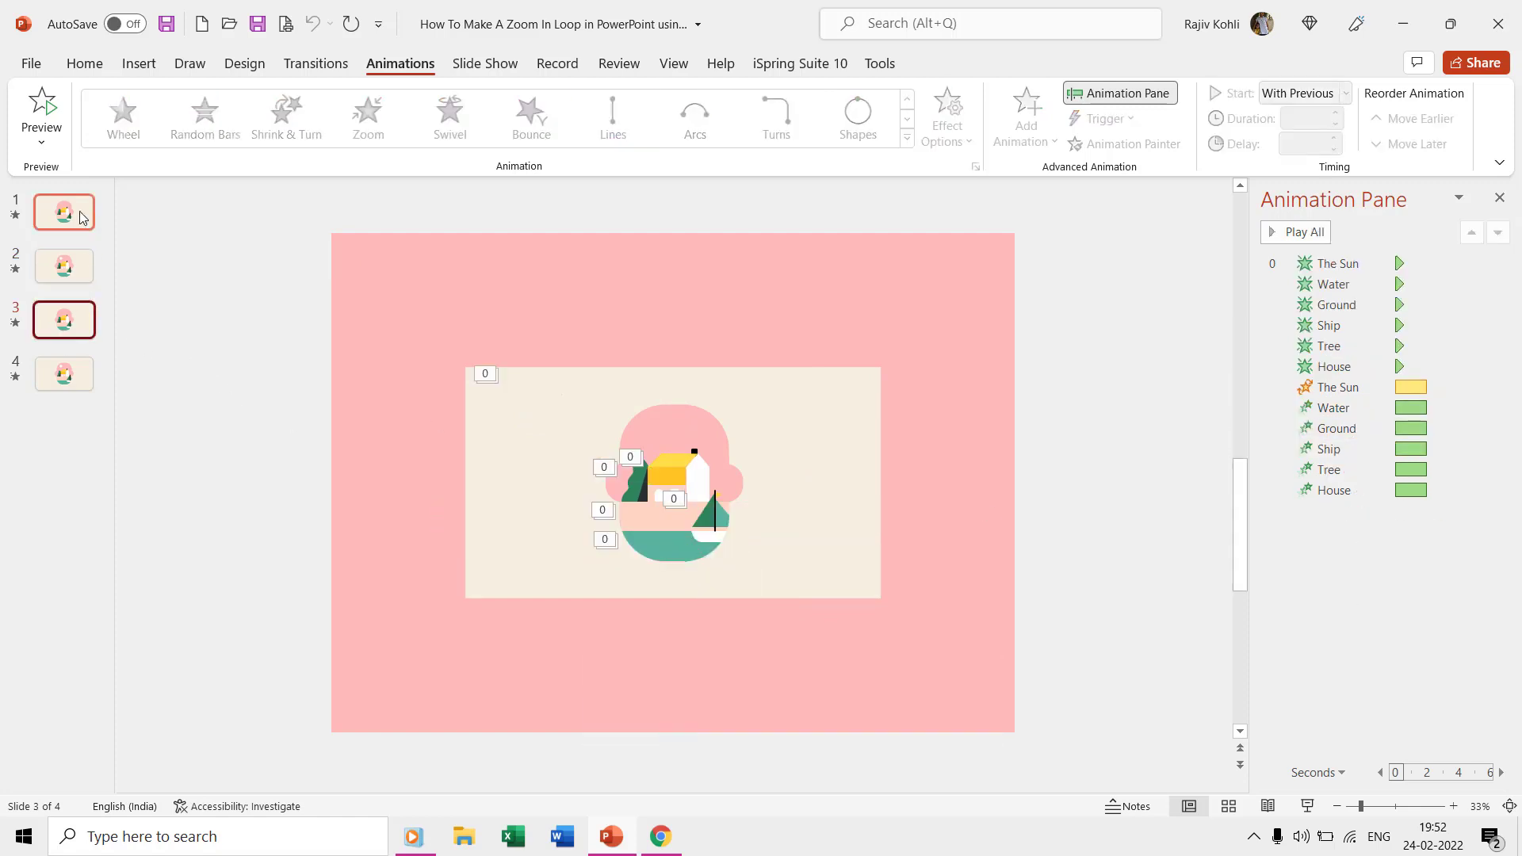
# - On the Transitions tab, confirm slides 1–4 auto-advance after 4, 3, 2 and 3 seconds
pyautogui.click(71, 379)
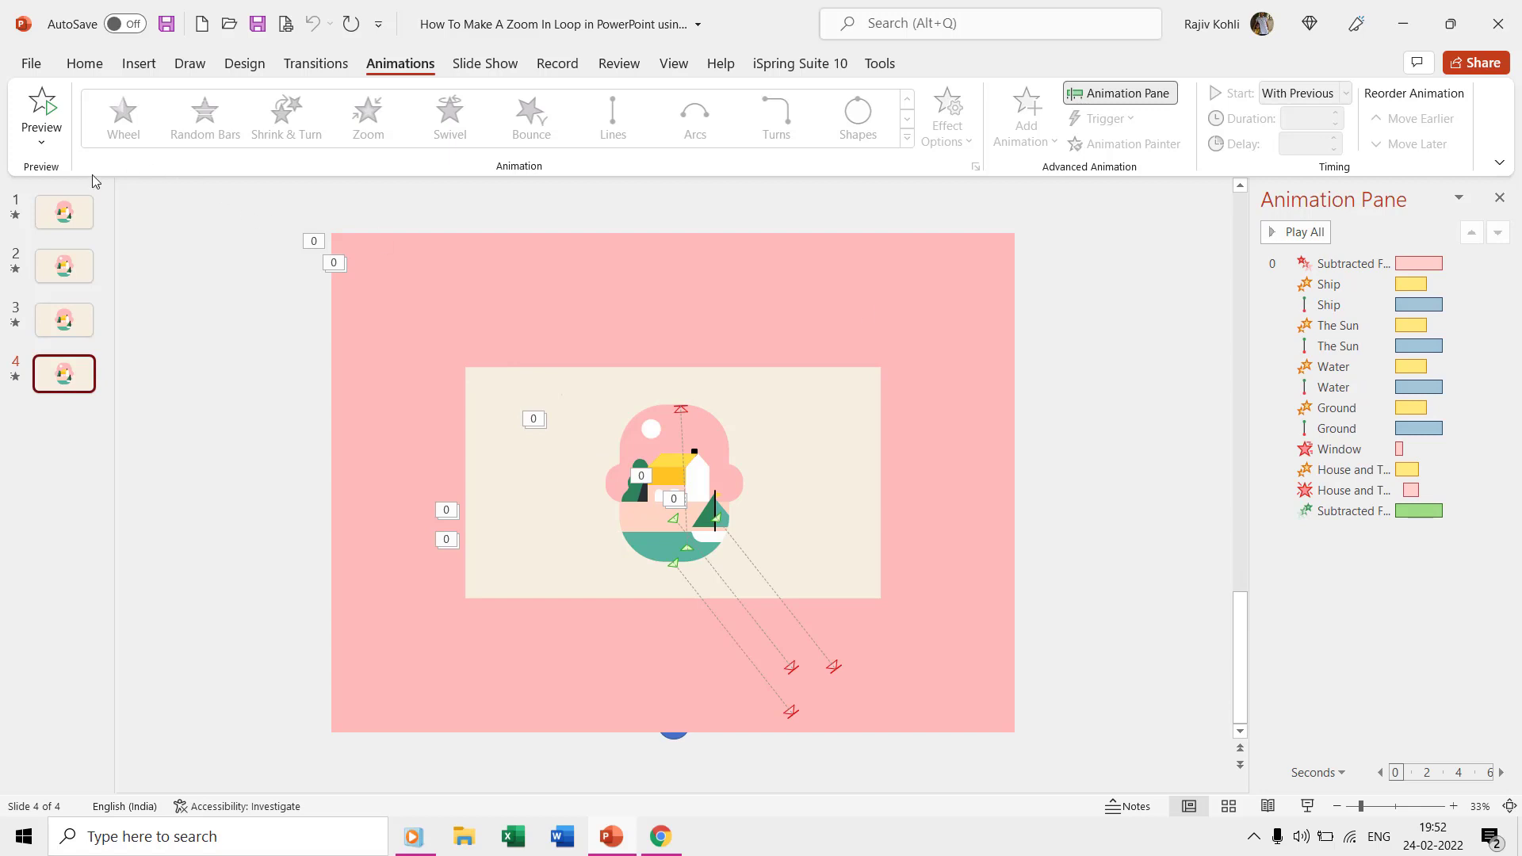
pyautogui.click(65, 208)
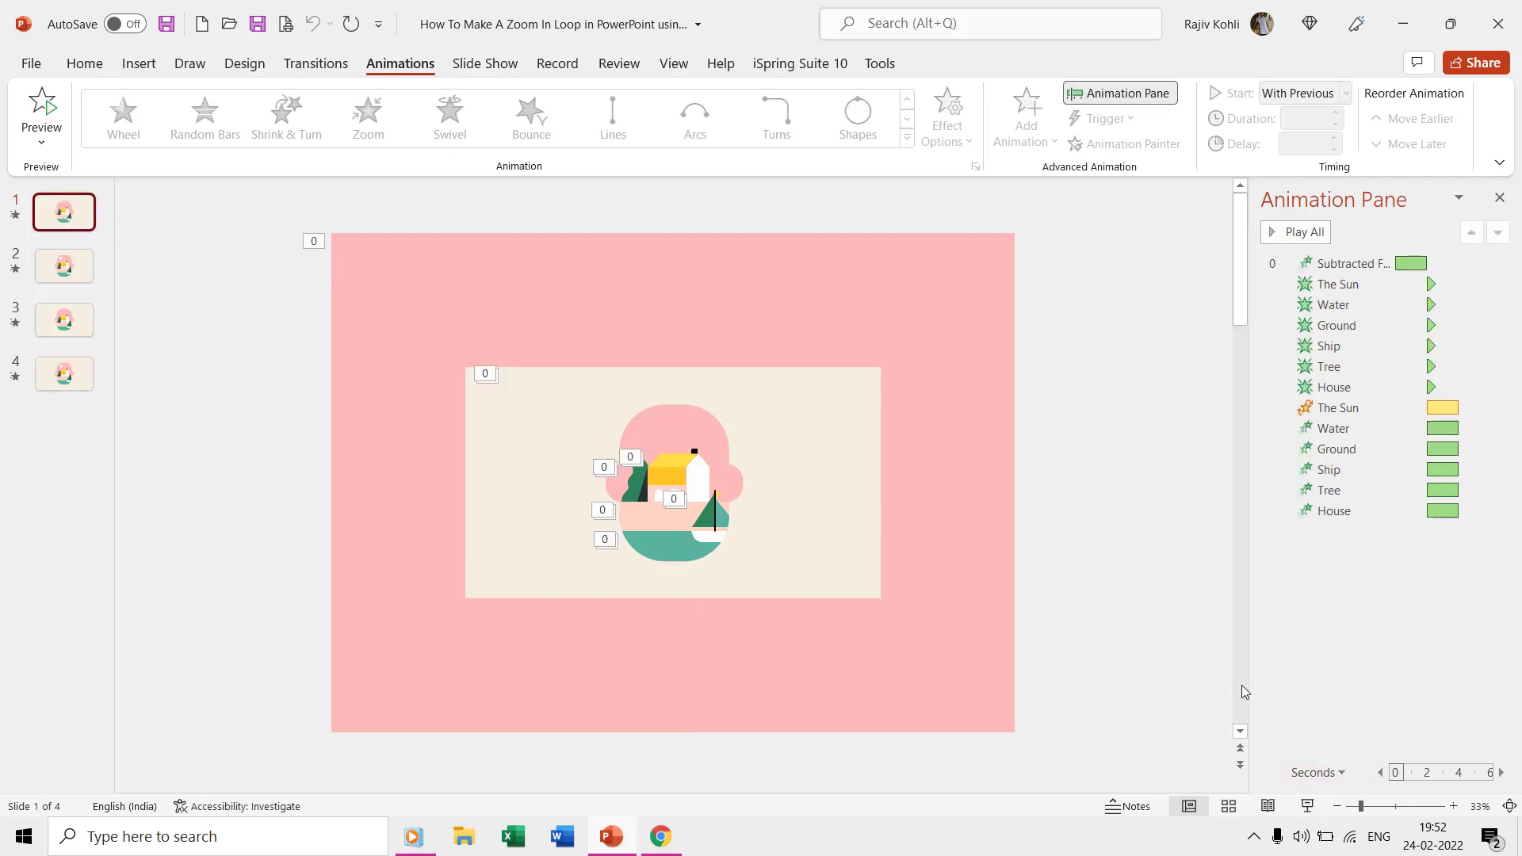
pyautogui.click(310, 60)
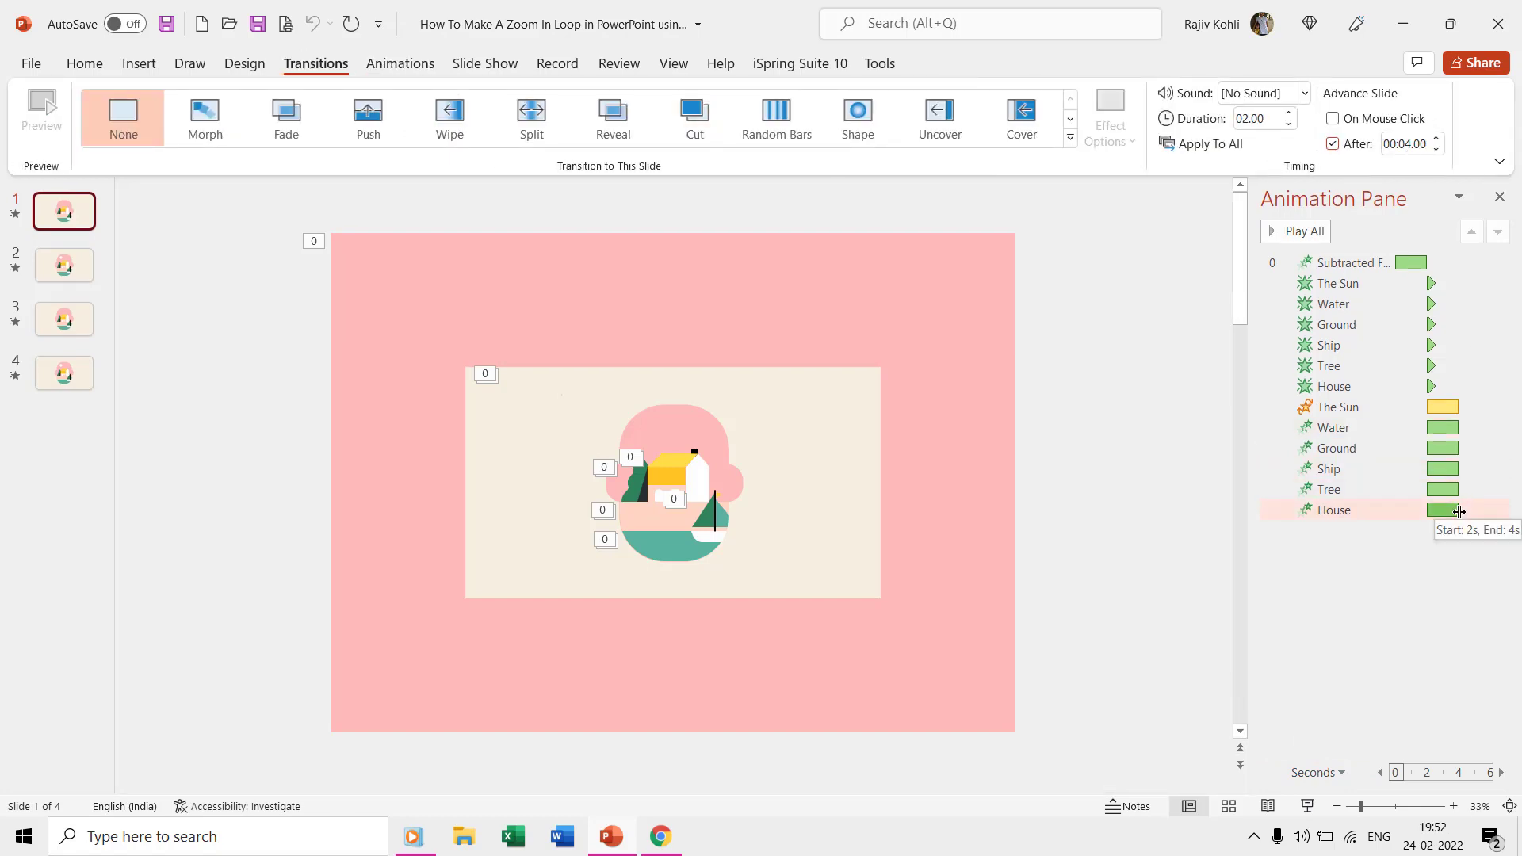
pyautogui.click(65, 266)
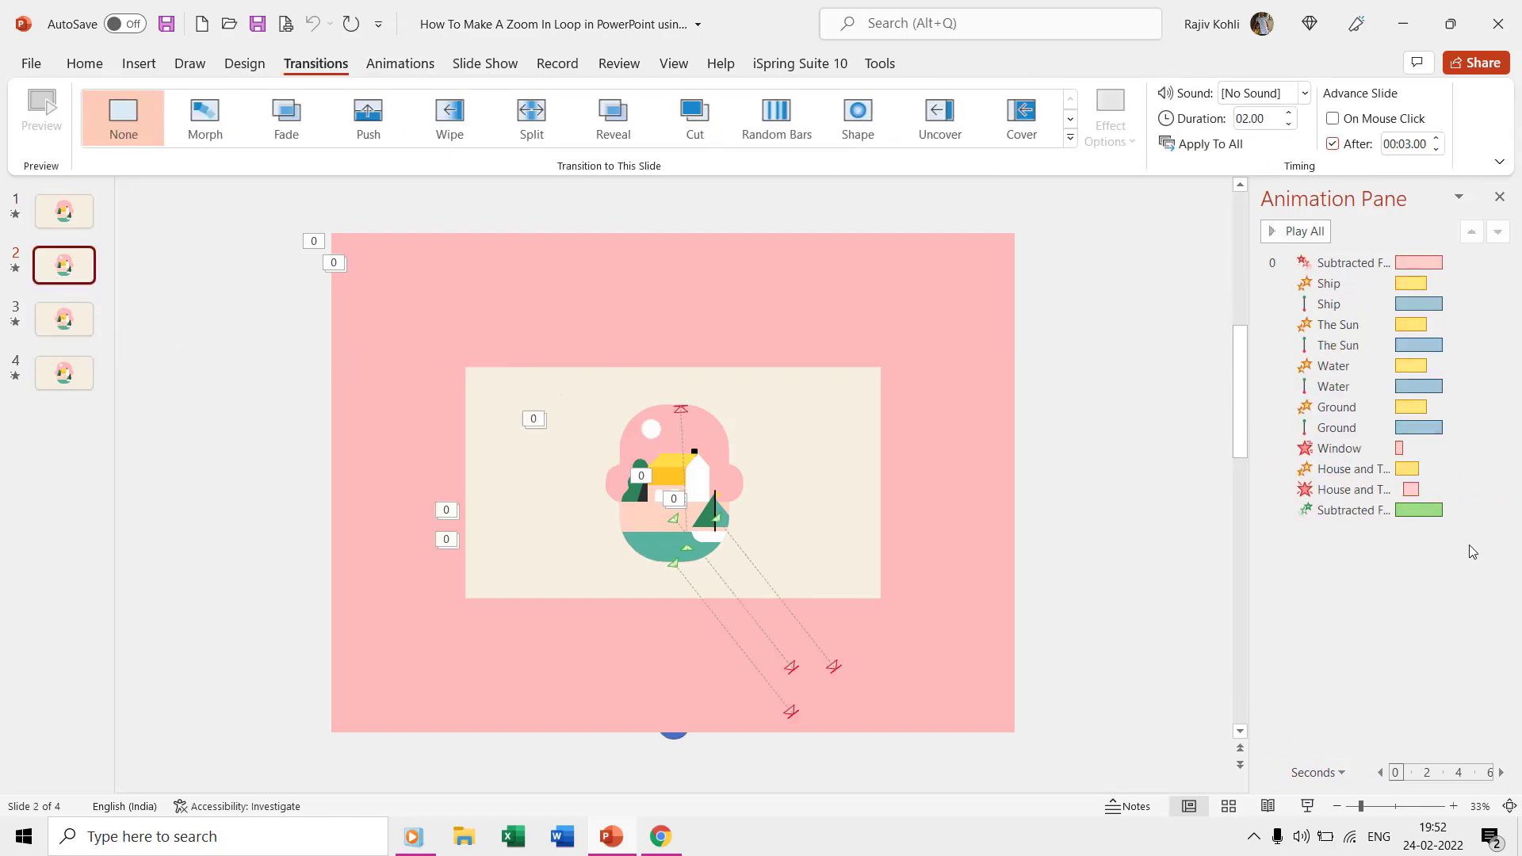
pyautogui.moveTo(1442, 513)
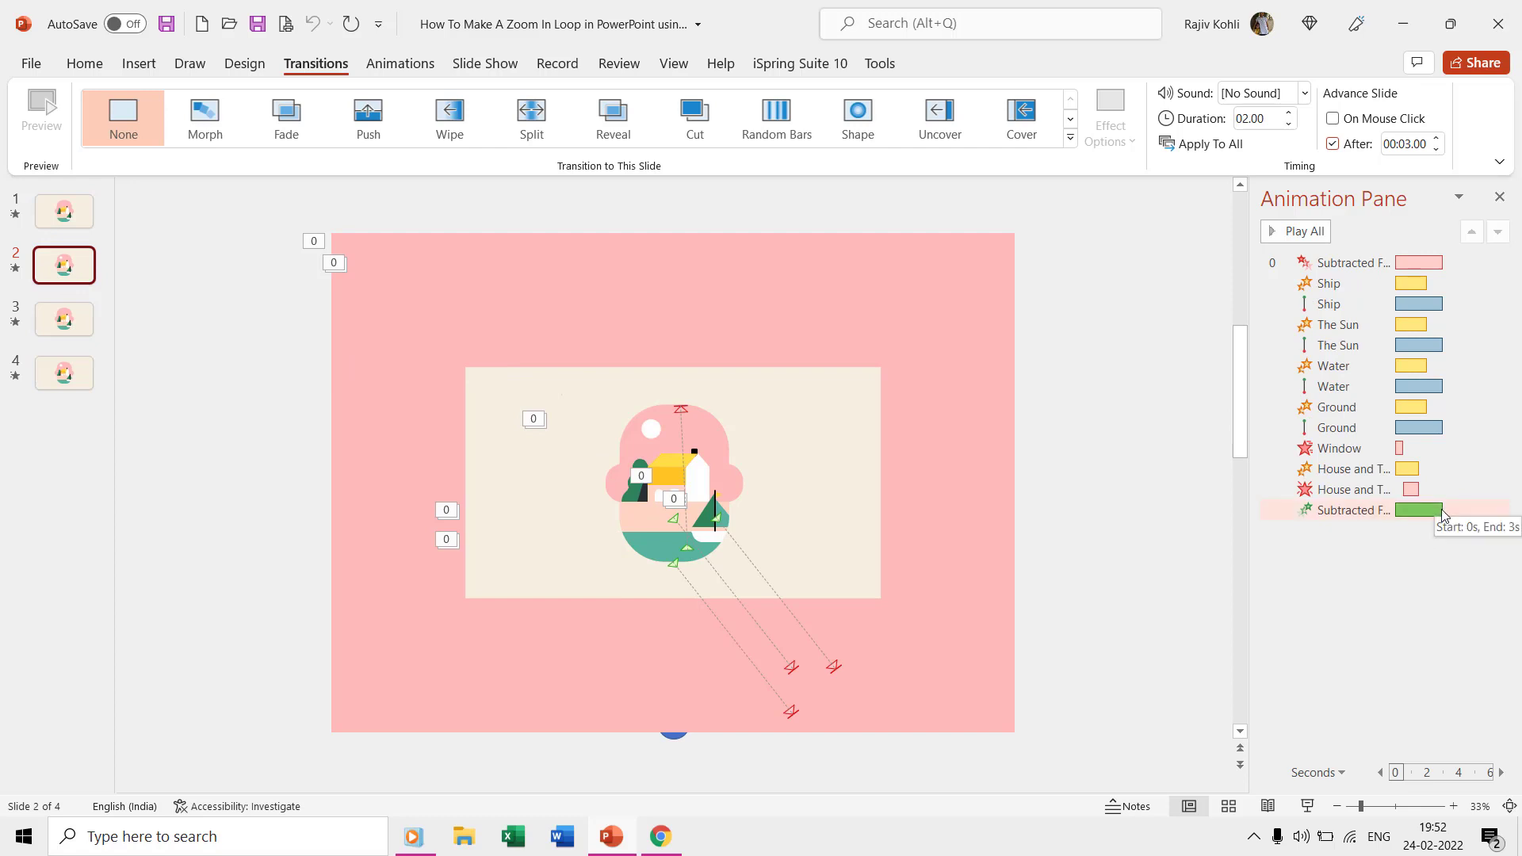
pyautogui.click(72, 325)
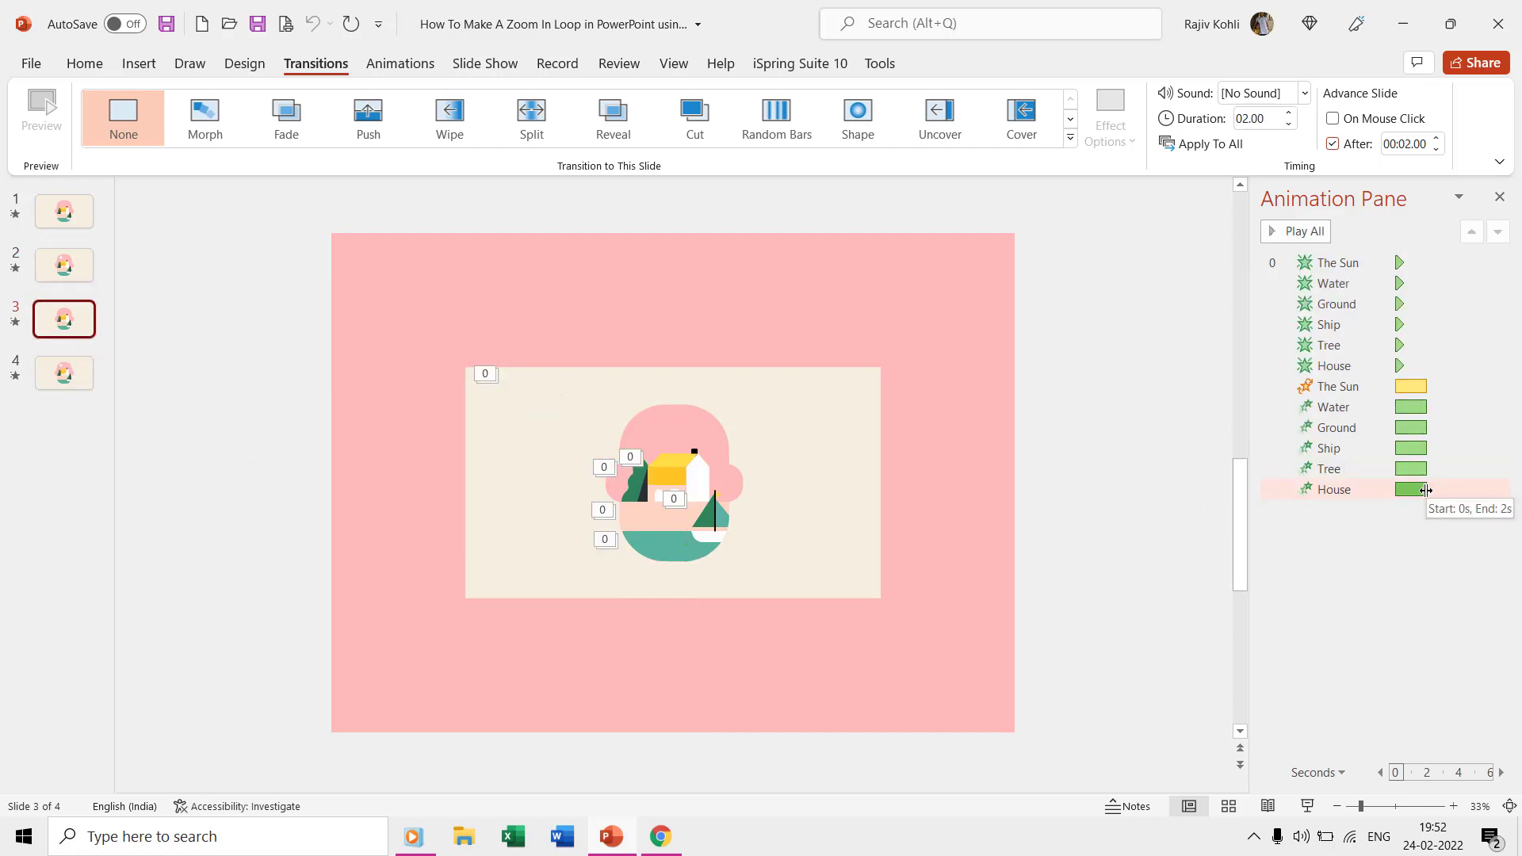
pyautogui.click(66, 373)
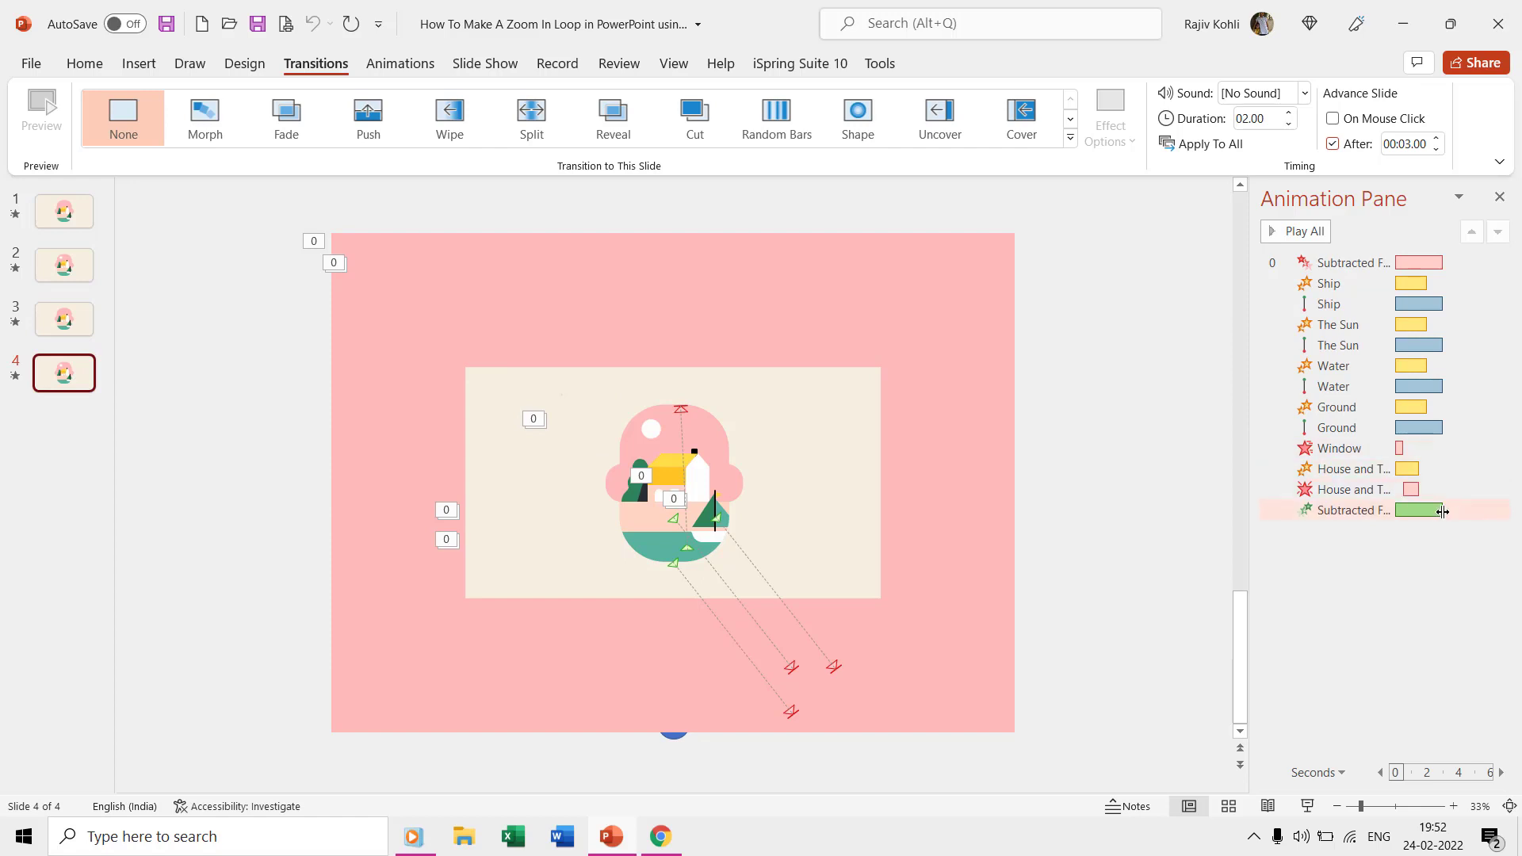
pyautogui.moveTo(1442, 511)
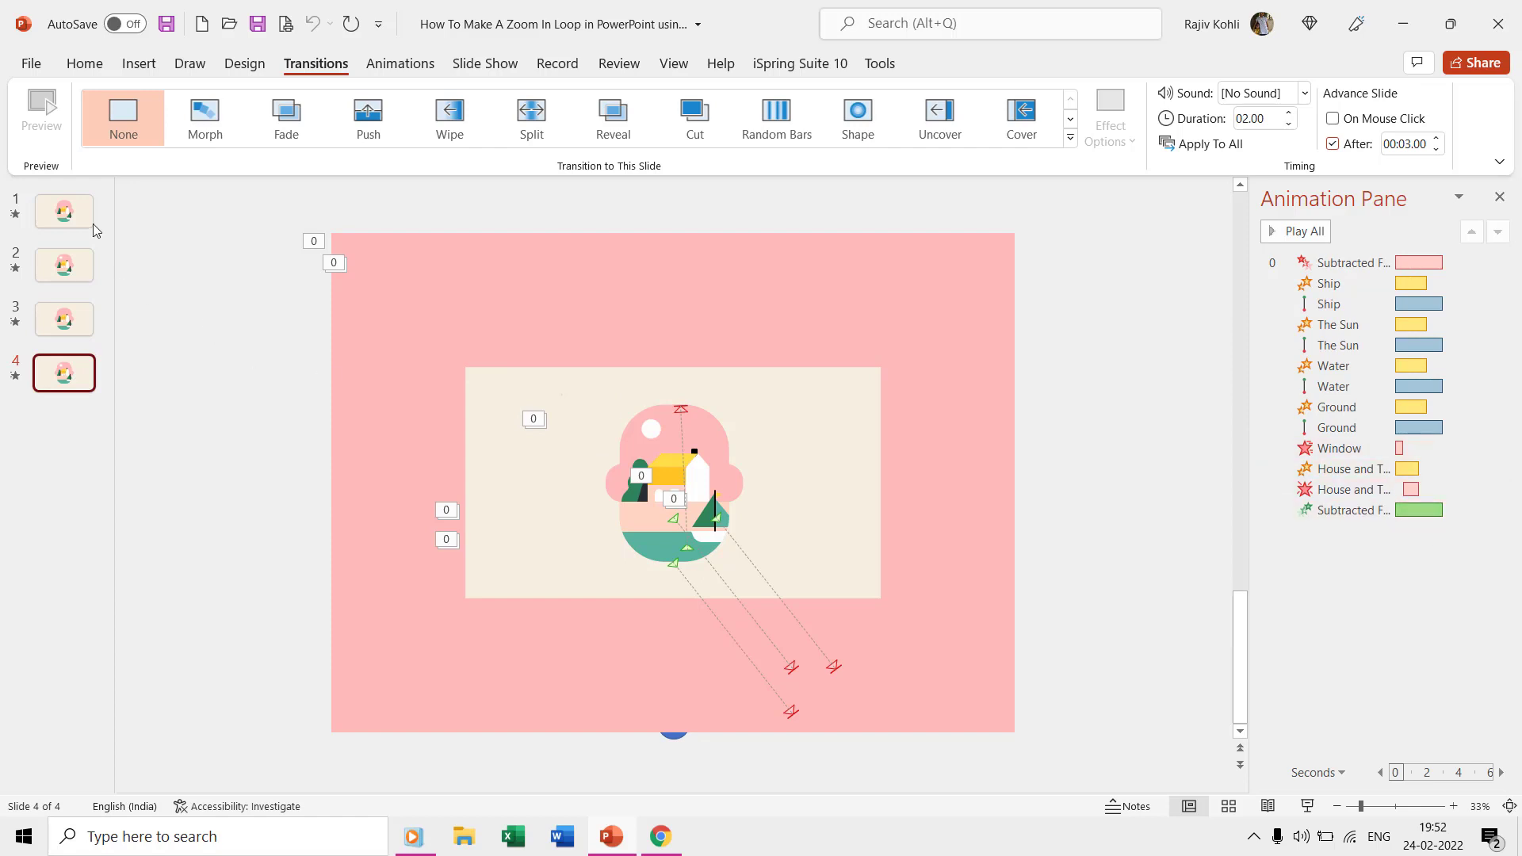